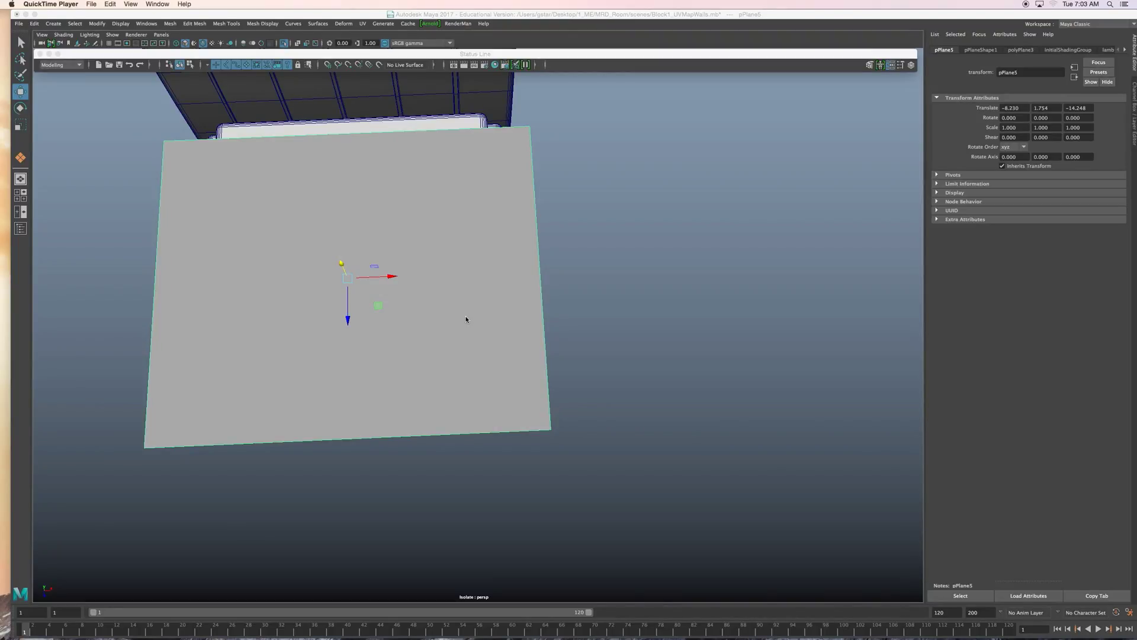
Step: Move pPlane5 from Y -0.052 up to Translate Y 1.912, just above the mattress
alt+drag(556, 344, 545, 381)
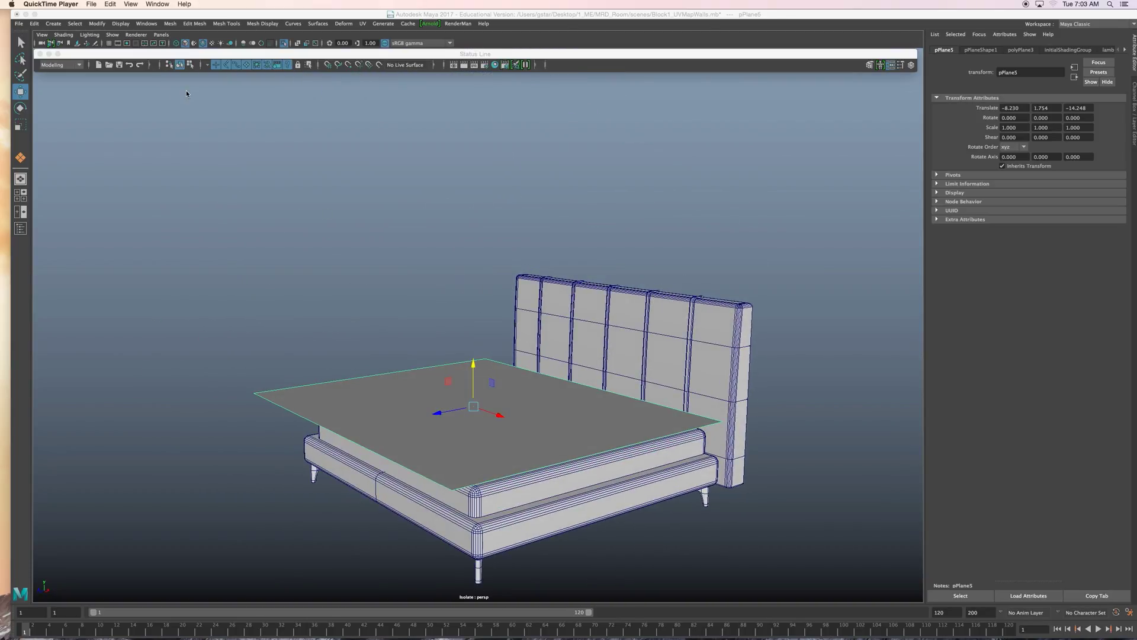
drag(192, 58, 195, 58)
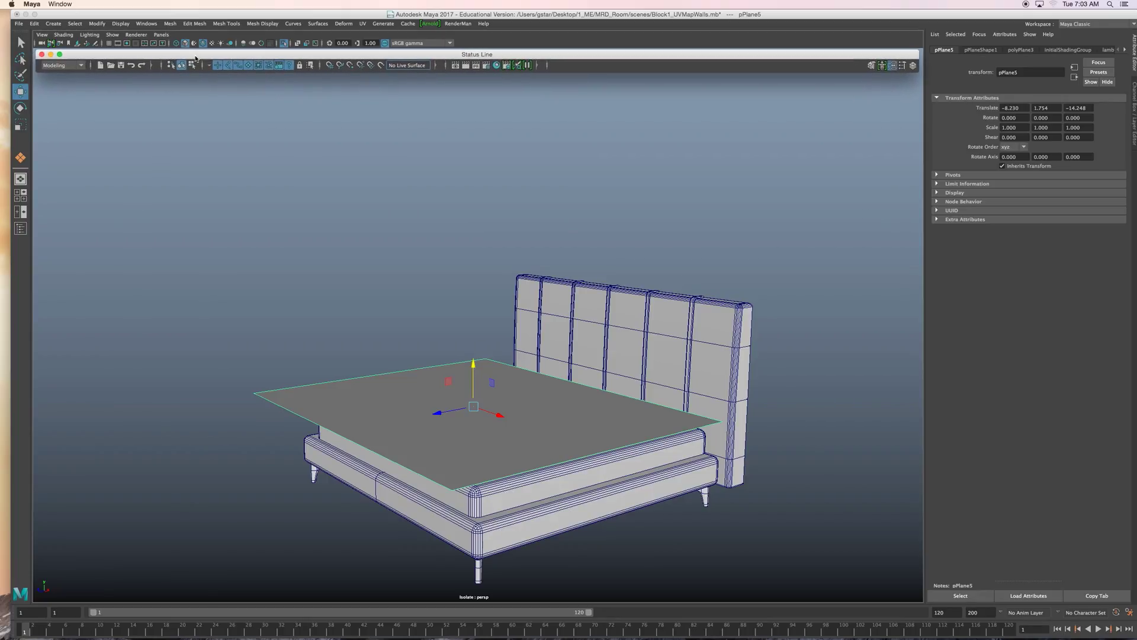
middle_drag(237, 148, 450, 250)
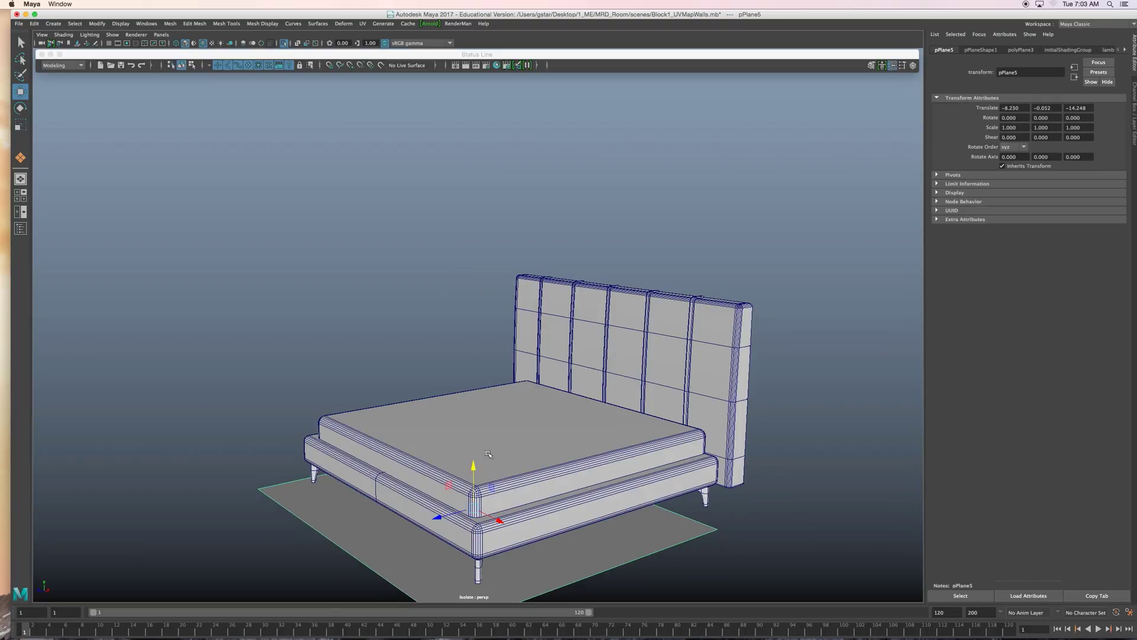
drag(475, 469, 463, 347)
alt+middle_drag(463, 348, 581, 367)
alt+drag(581, 368, 541, 343)
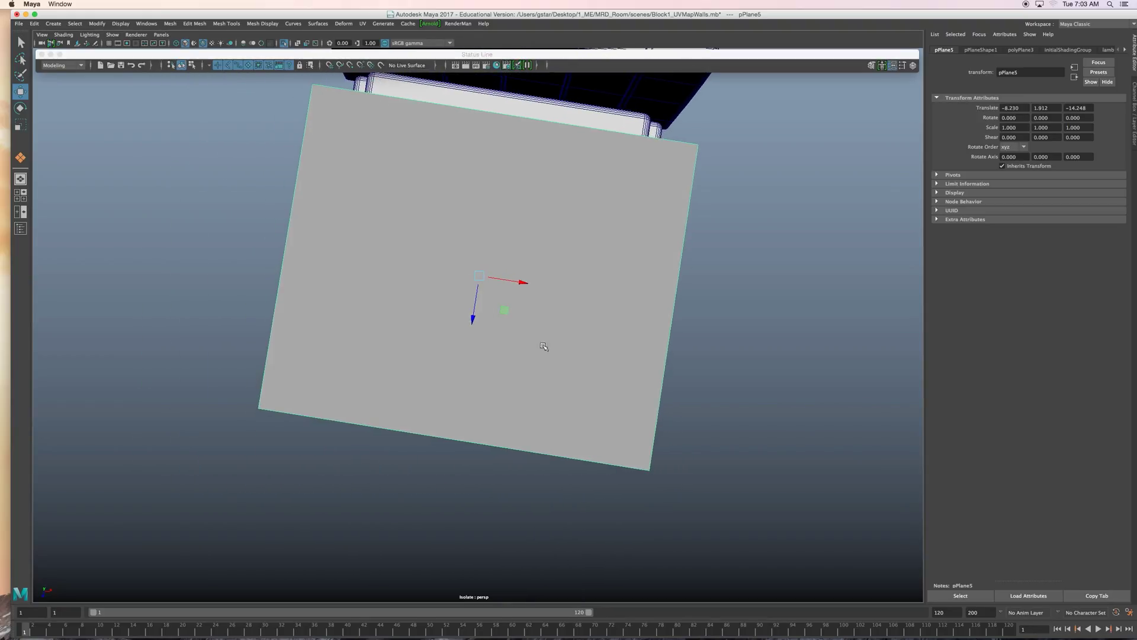
alt+middle_drag(540, 343, 548, 409)
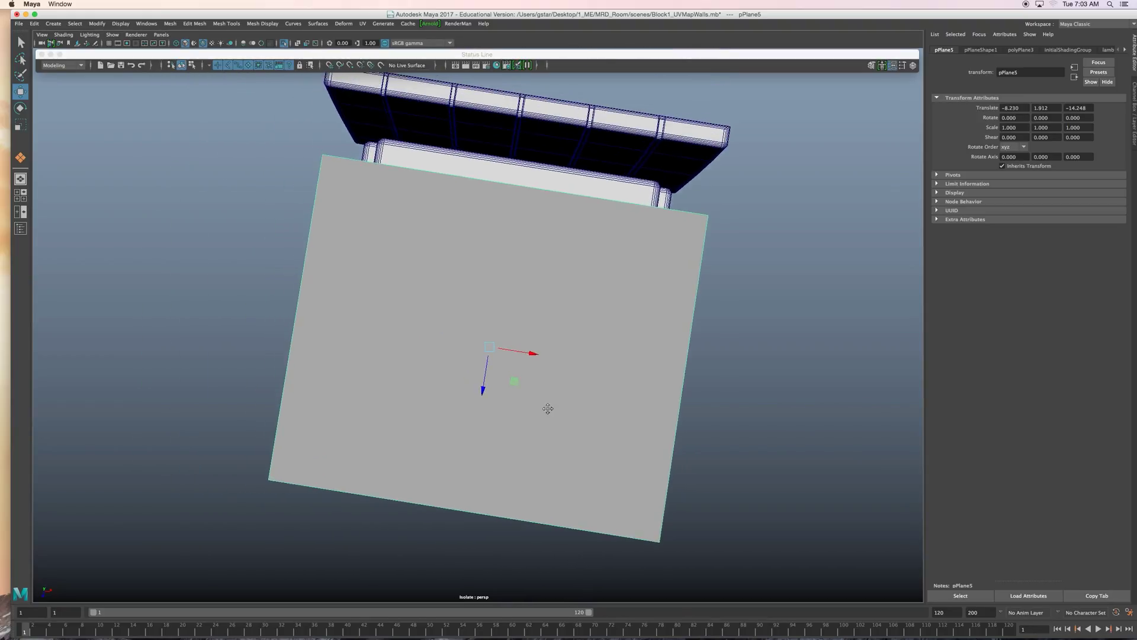
alt+drag(548, 408, 555, 390)
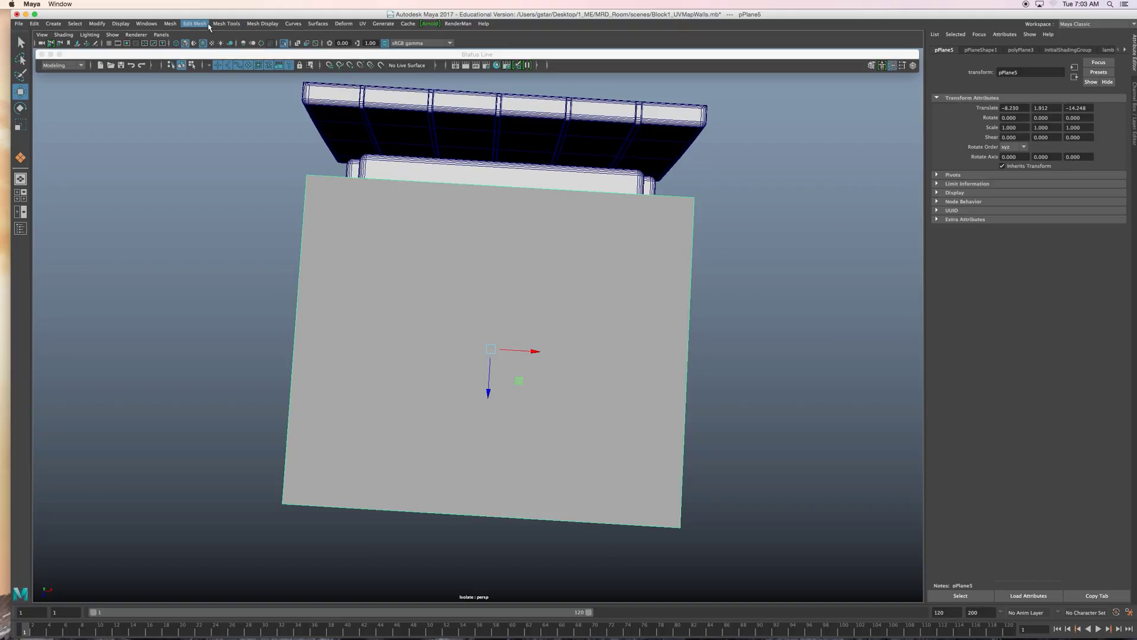
click(227, 24)
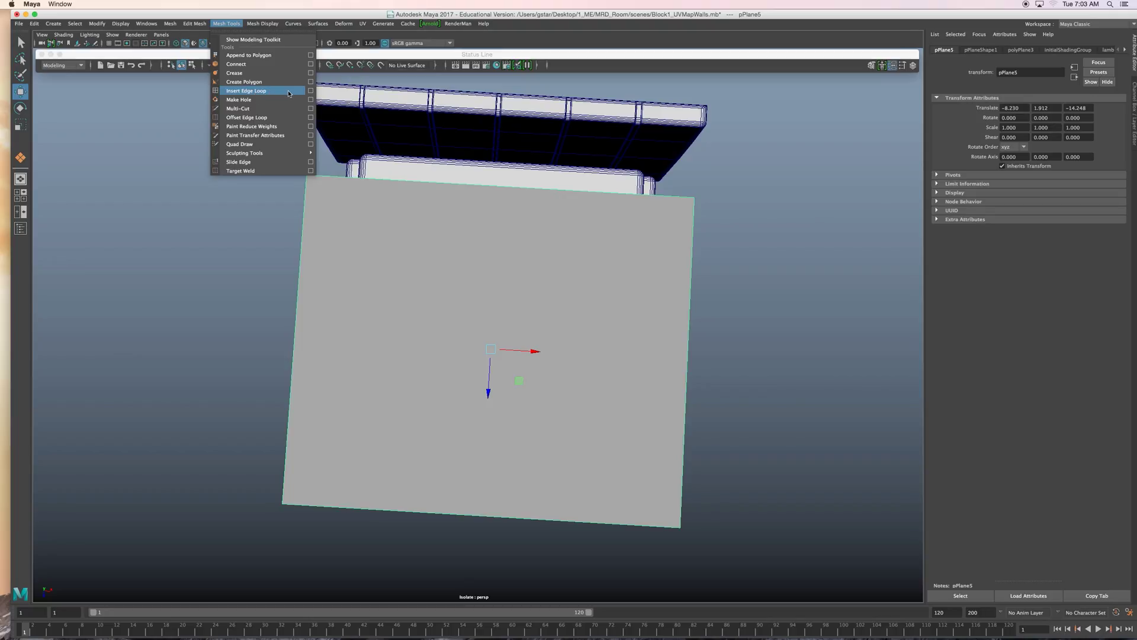
Step: Insert multiple evenly spaced edge loops across the plane in both directions to form a grid
click(310, 90)
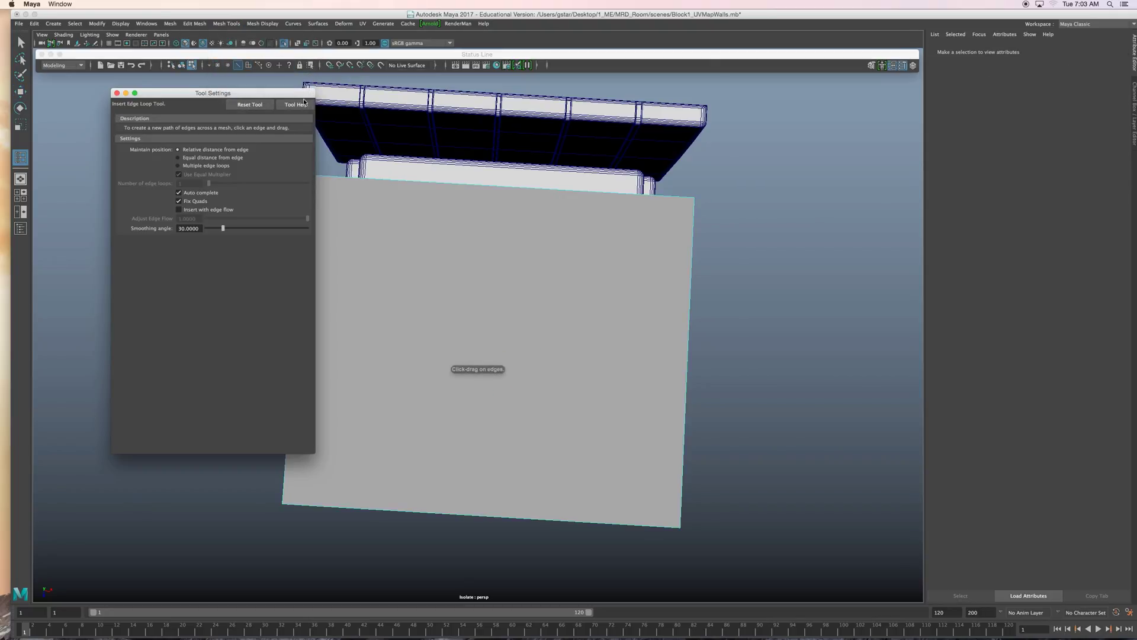
click(189, 167)
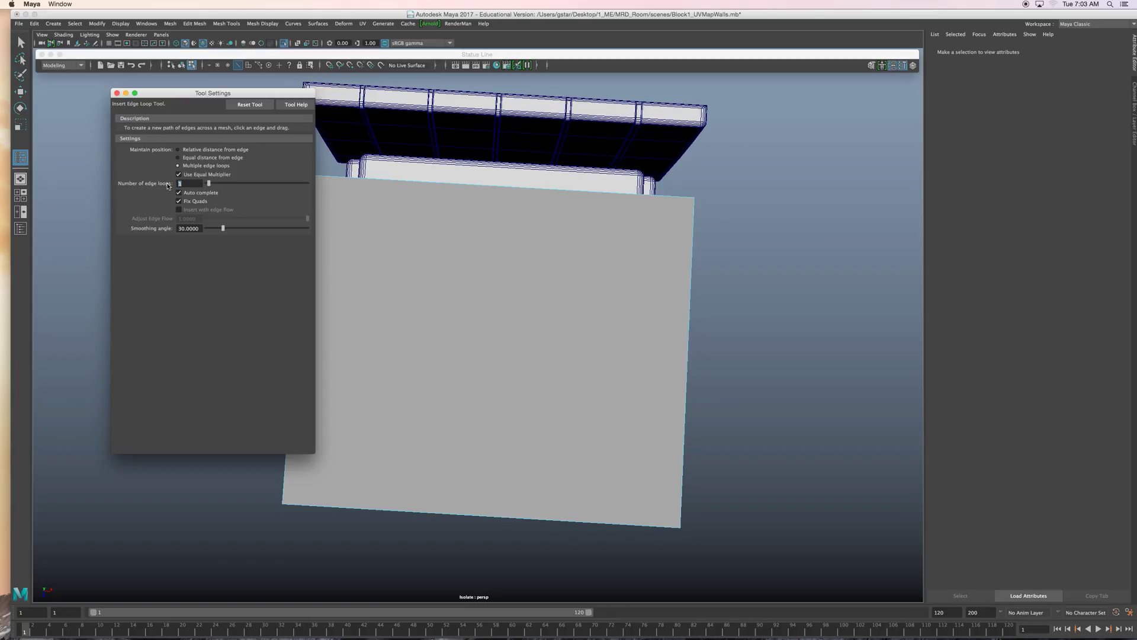
click(118, 93)
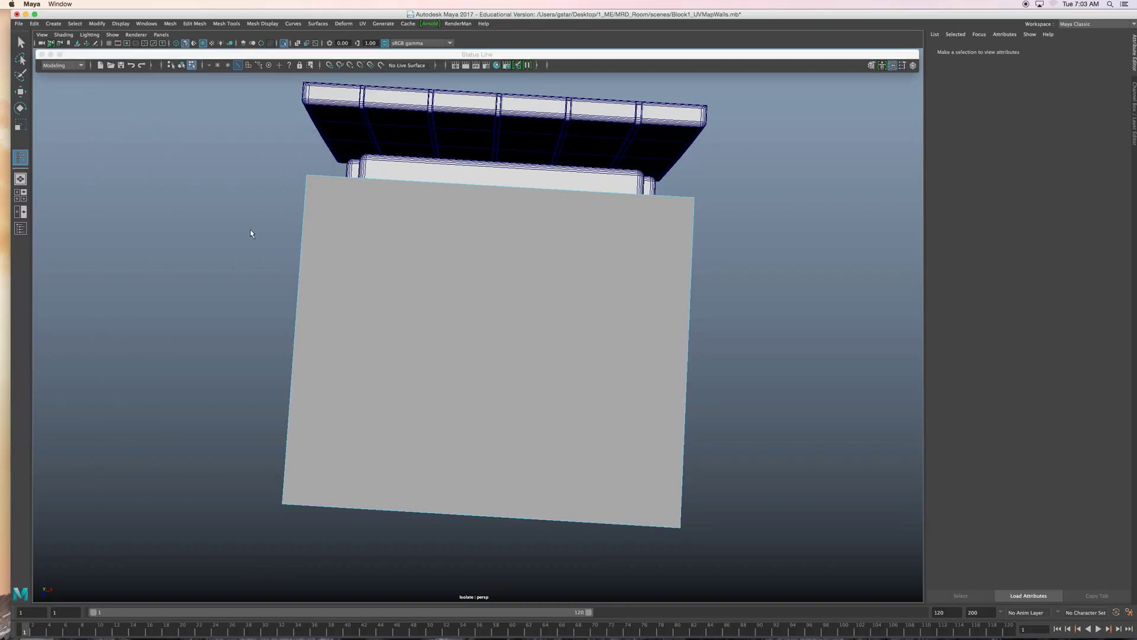
click(302, 233)
click(350, 218)
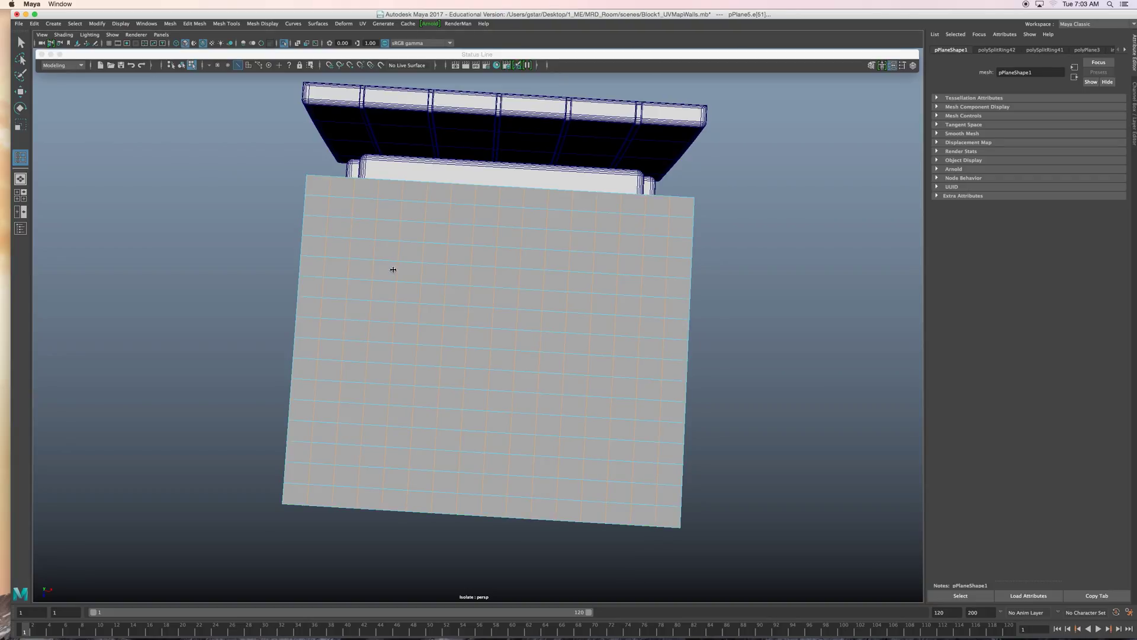
key(w)
right_drag(407, 250, 431, 249)
Step: Switch to the FX menu set and convert the plane into an nCloth
alt+drag(432, 249, 418, 193)
alt+drag(551, 252, 514, 254)
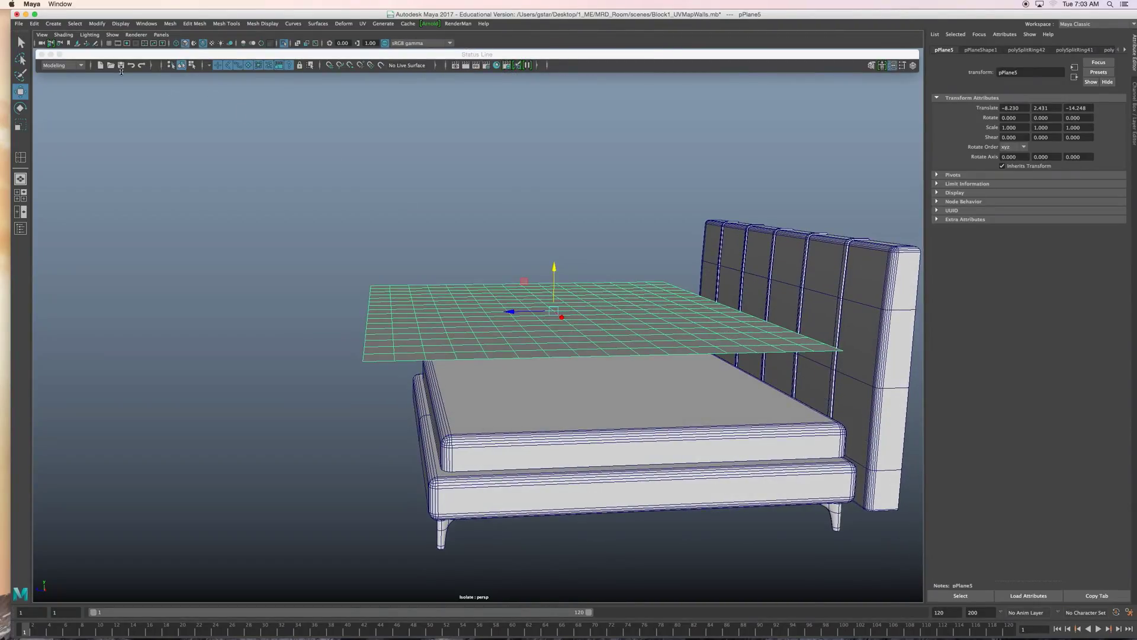
click(77, 66)
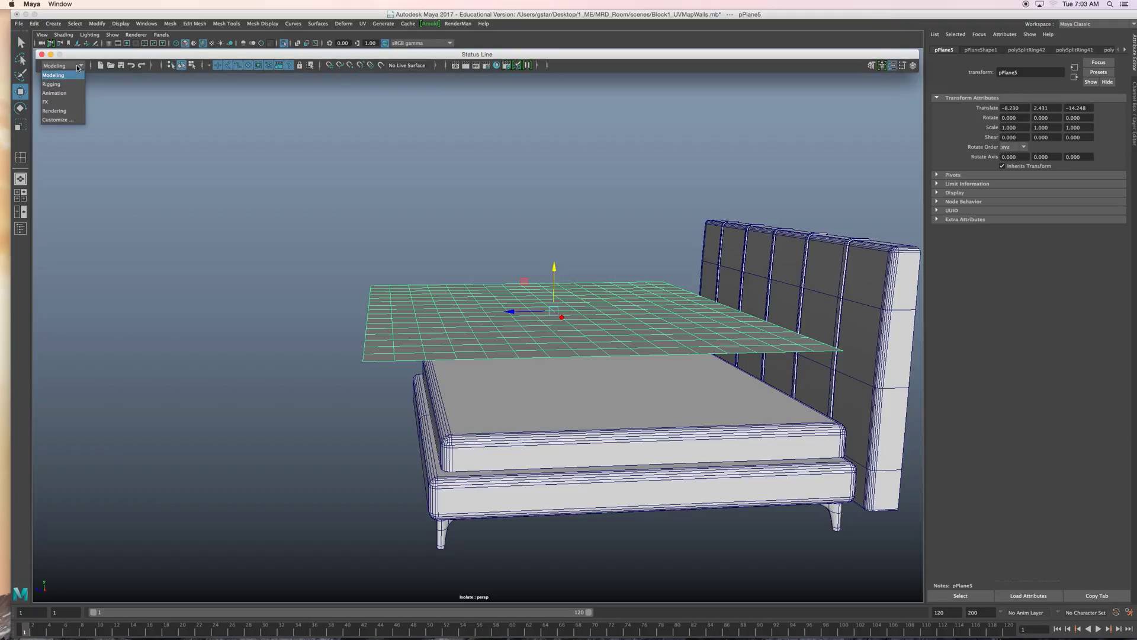
click(52, 102)
drag(106, 57, 97, 64)
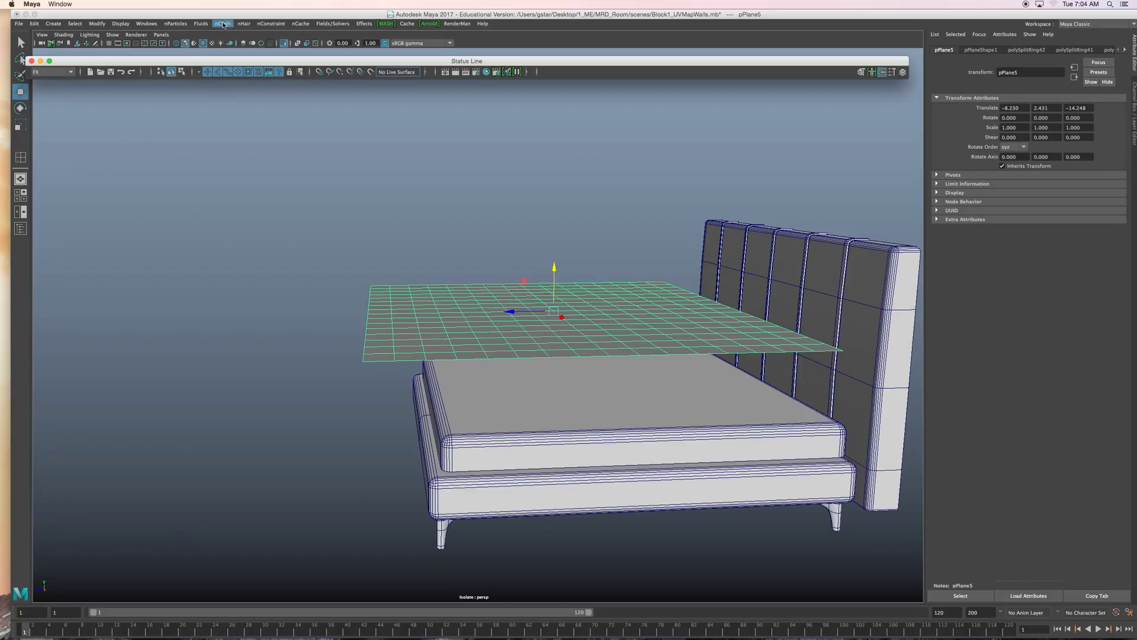
click(223, 24)
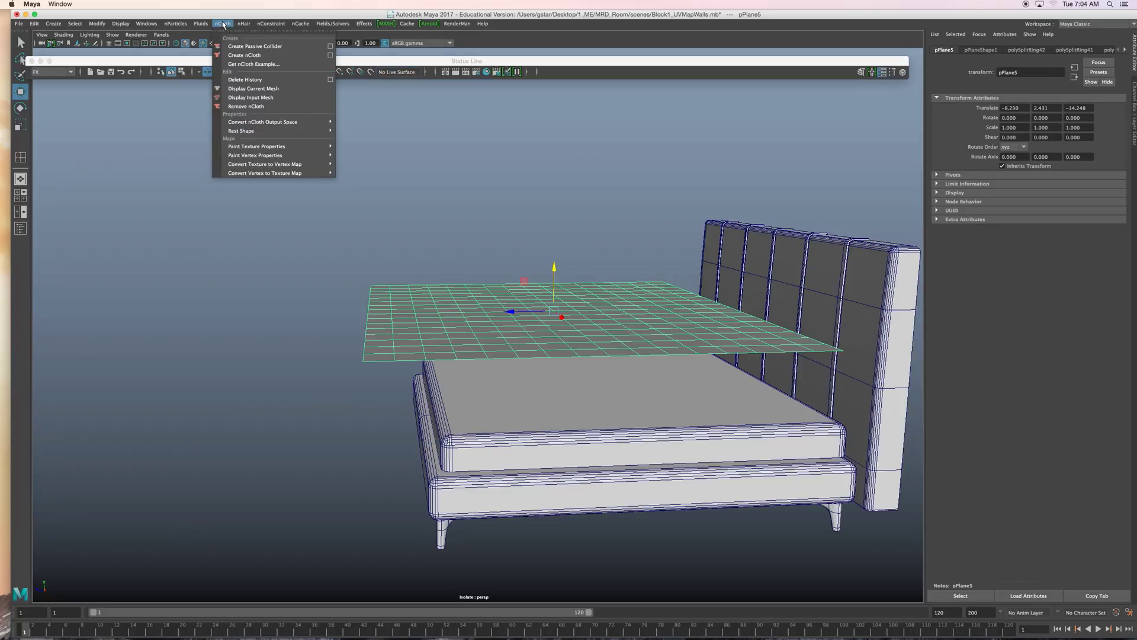
click(256, 57)
Step: Play the cloth simulation, scrub to frame 120, then return to frame 1
alt+drag(427, 264, 495, 279)
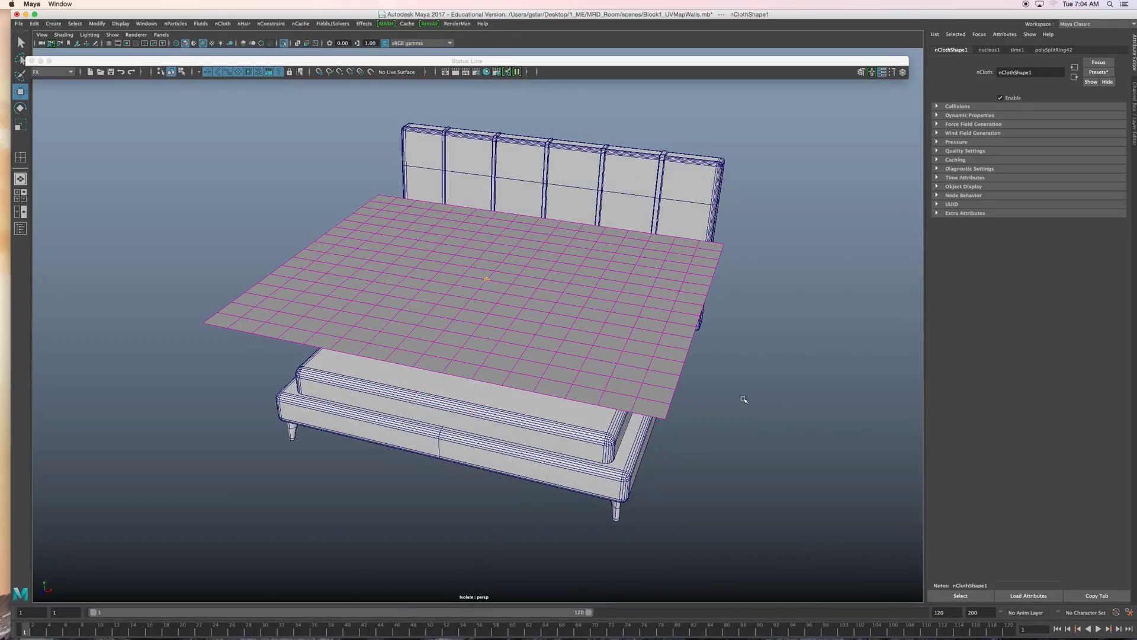
click(1099, 629)
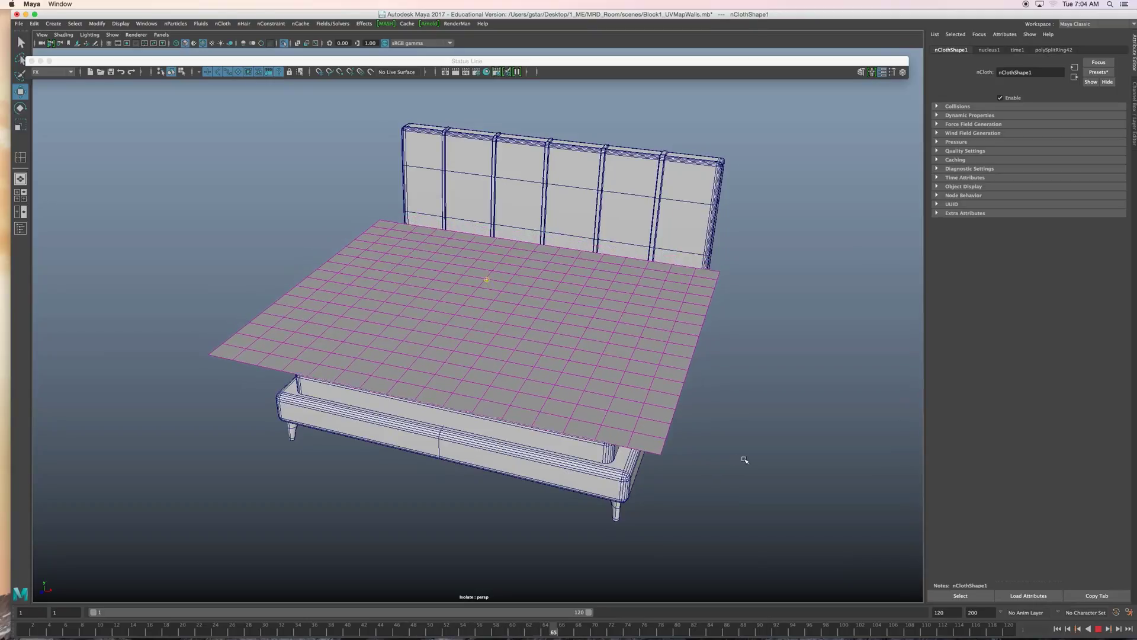
alt+drag(738, 460, 733, 458)
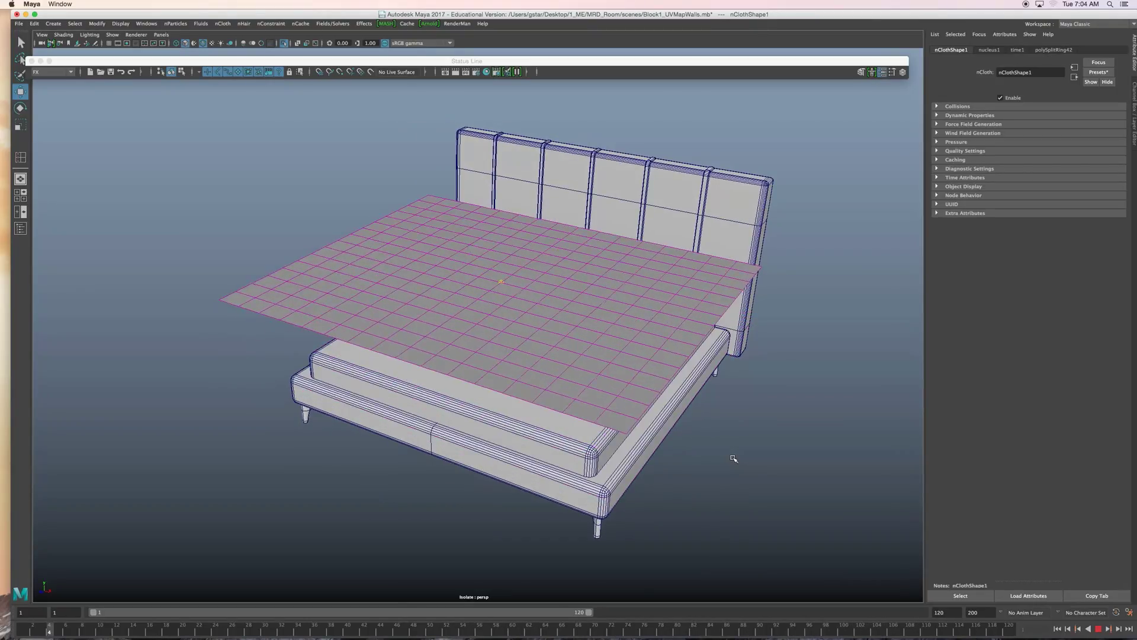
click(1099, 629)
drag(976, 633, 1011, 633)
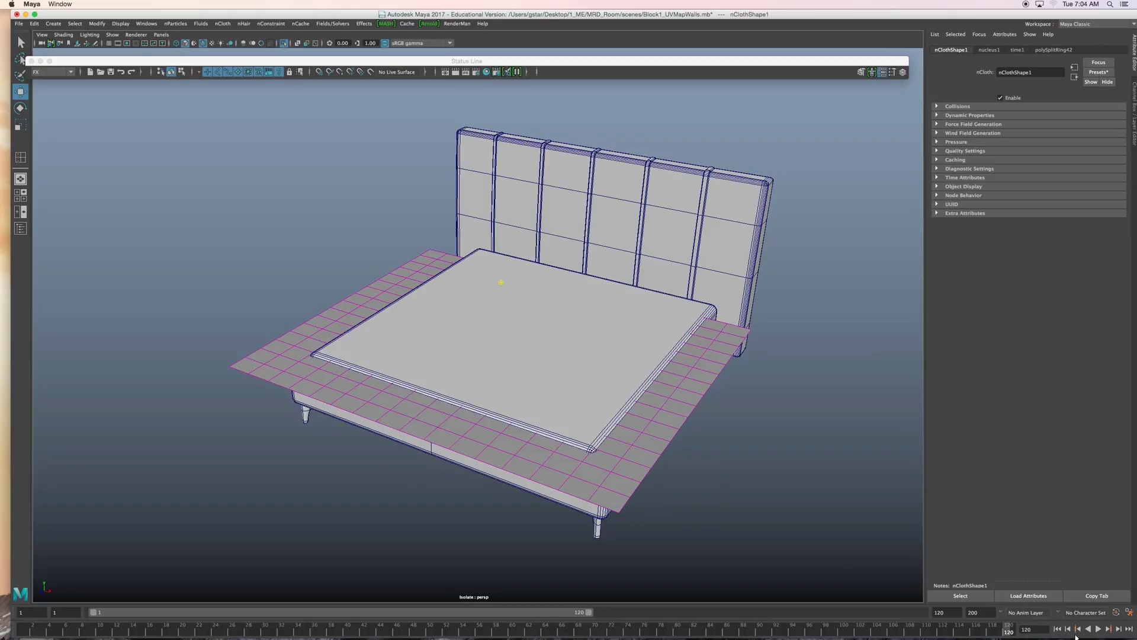
click(1057, 629)
alt+drag(758, 497, 675, 466)
alt+middle_drag(402, 390, 365, 377)
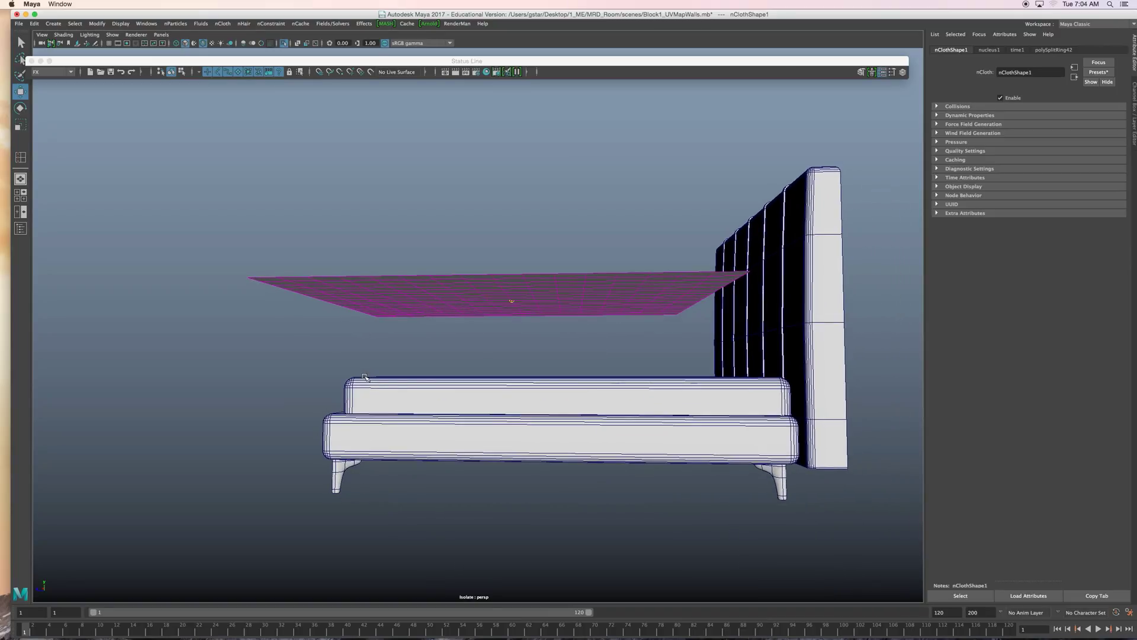
drag(314, 366, 625, 520)
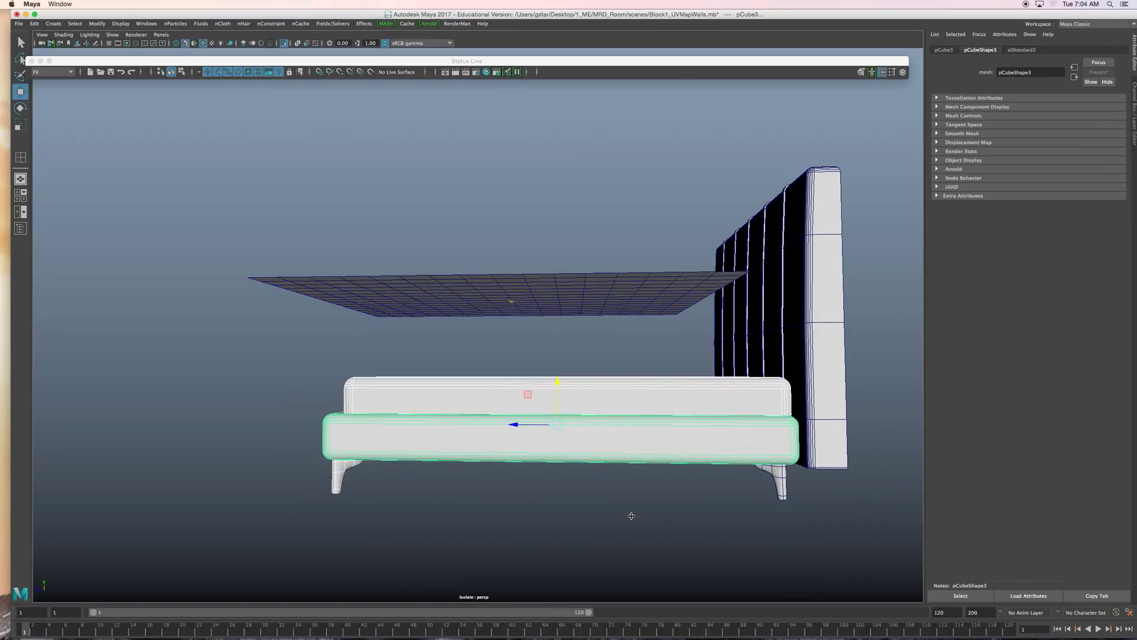
Step: Make bed mesh pCube6 a passive collider and extend the playback range to about frame 200
alt+middle_drag(625, 520, 585, 484)
alt+drag(586, 485, 617, 475)
click(674, 439)
alt+drag(691, 437, 471, 427)
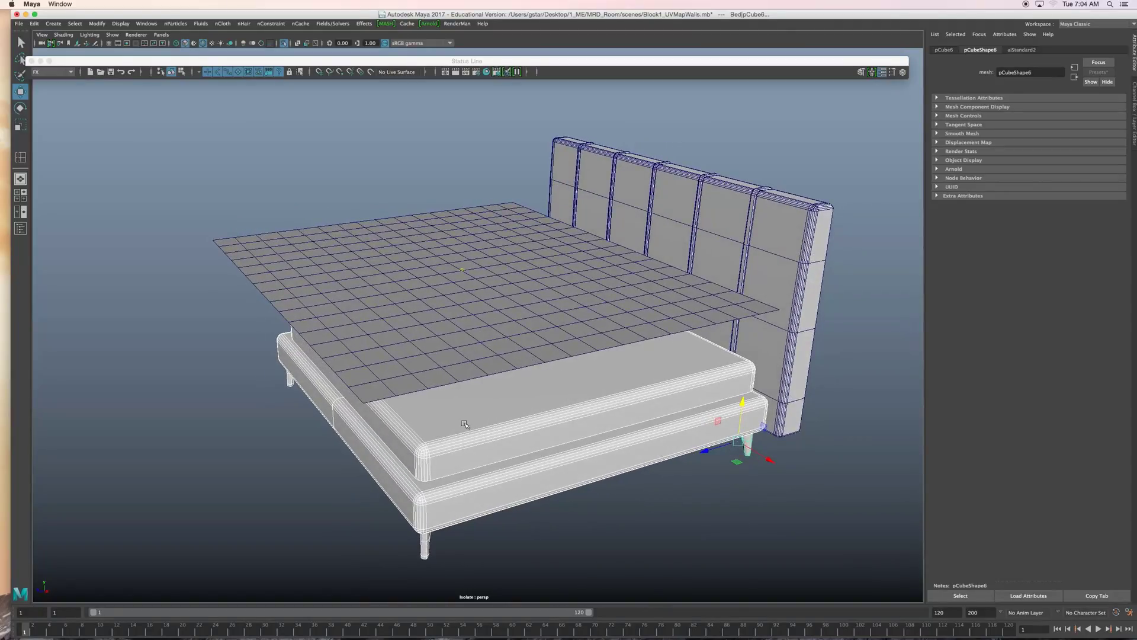
alt+drag(461, 393, 331, 313)
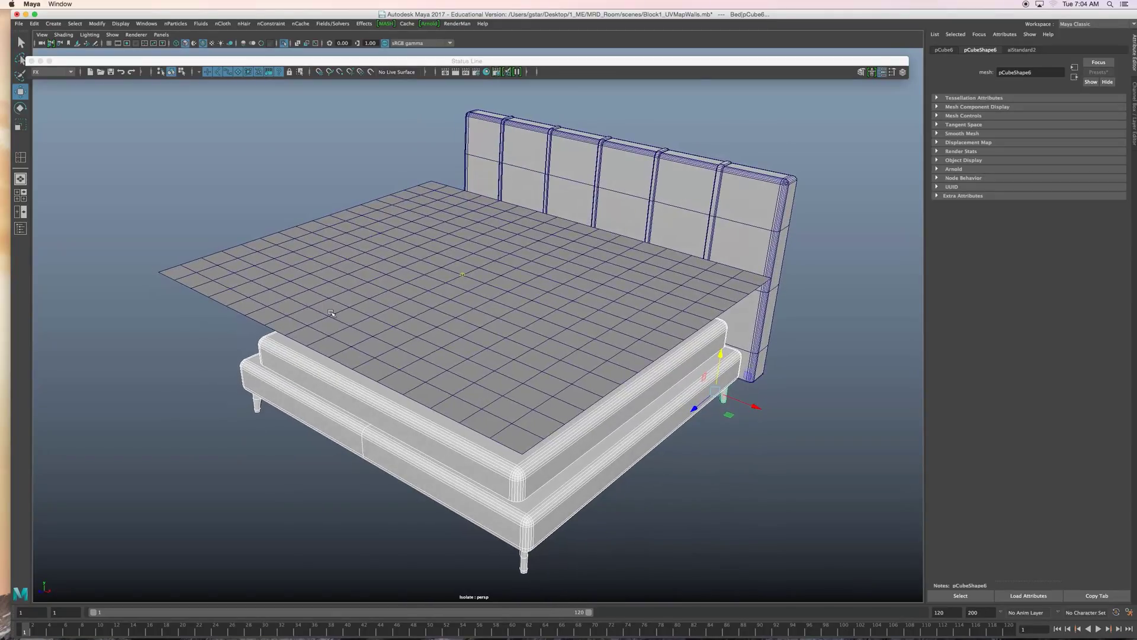
click(223, 24)
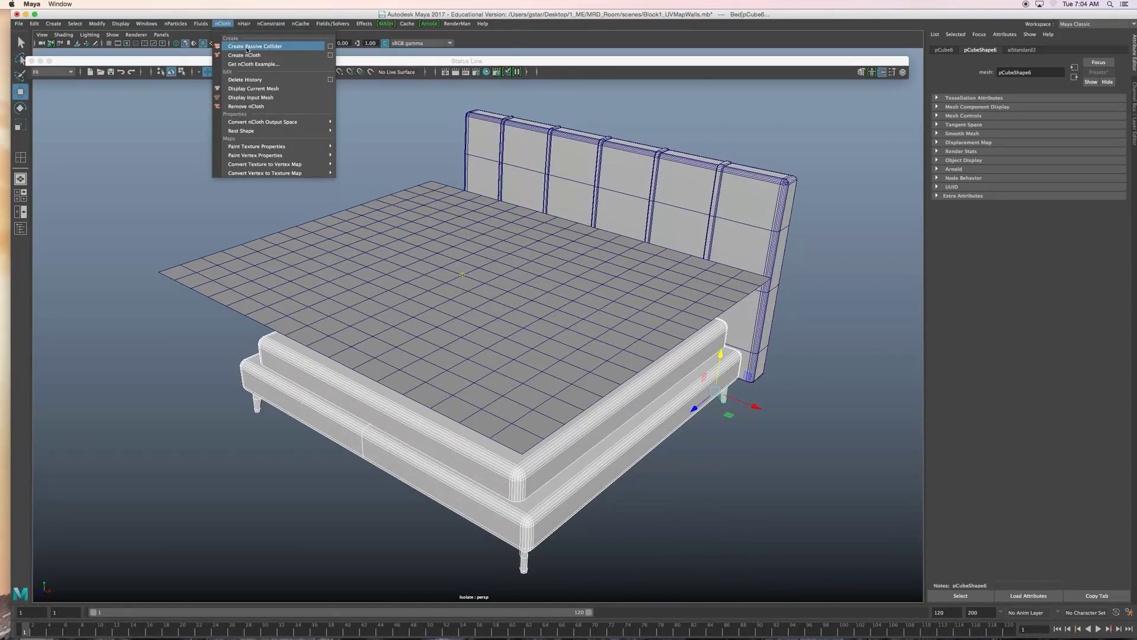
click(247, 50)
alt+drag(508, 239, 472, 235)
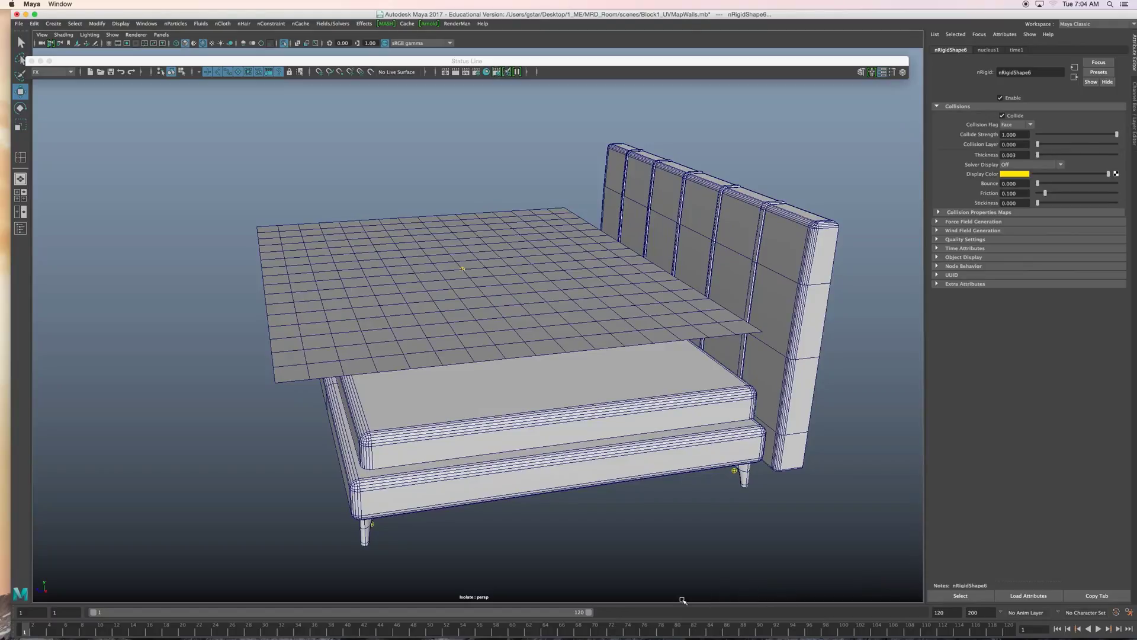
drag(590, 616, 935, 612)
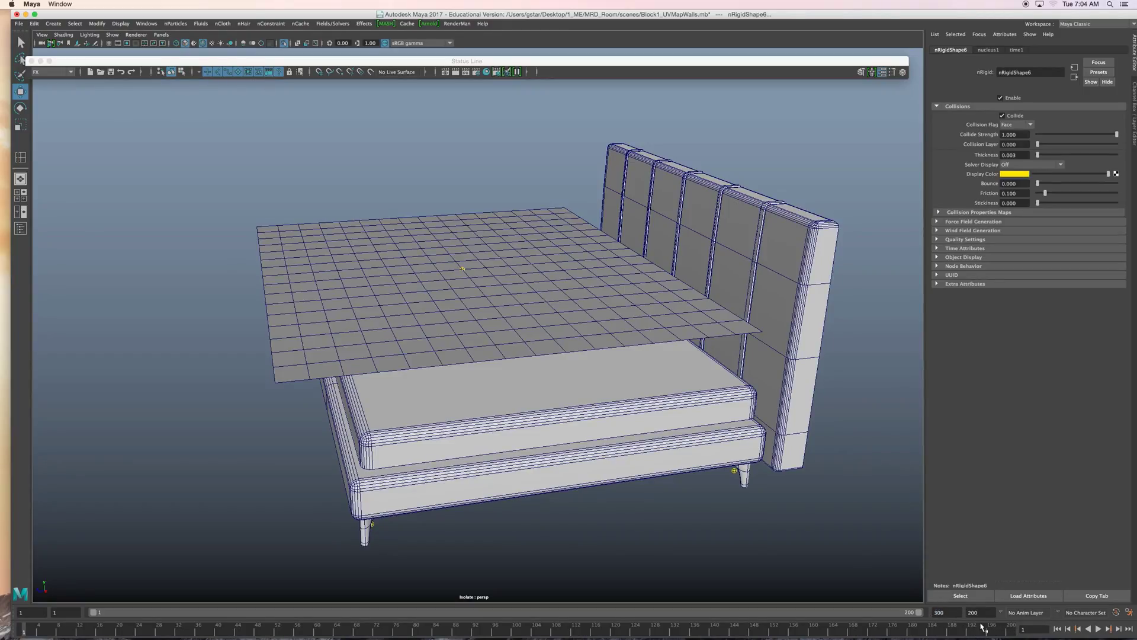
Step: Play the cloth fall, then set the playback end frame to 500 and rewind to frame 1
click(1099, 630)
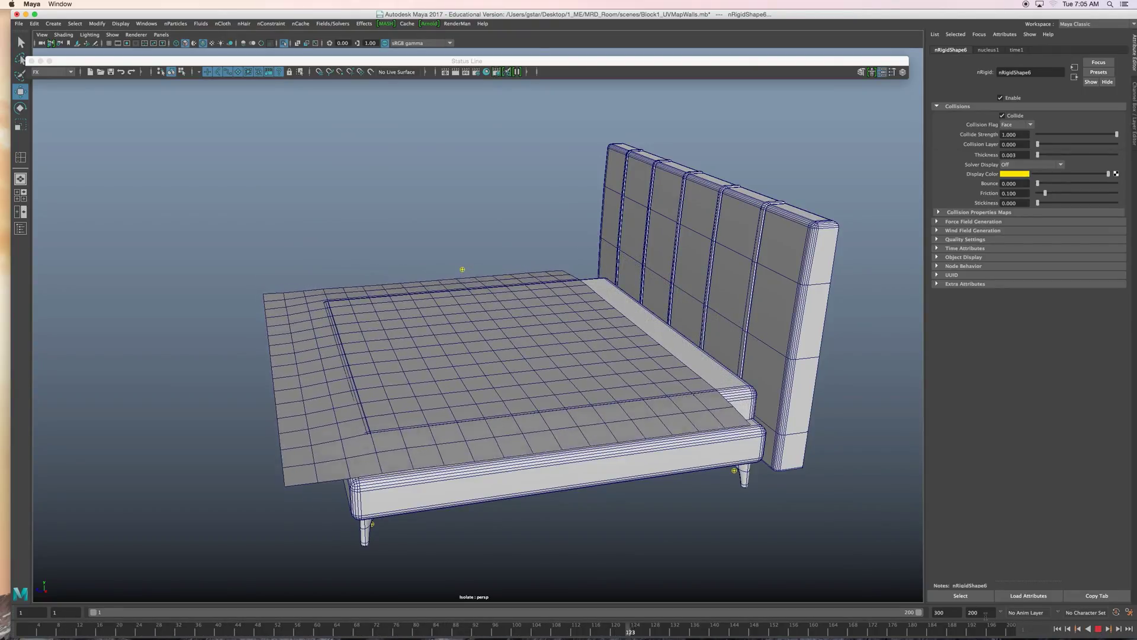
click(1098, 629)
key(Tab)
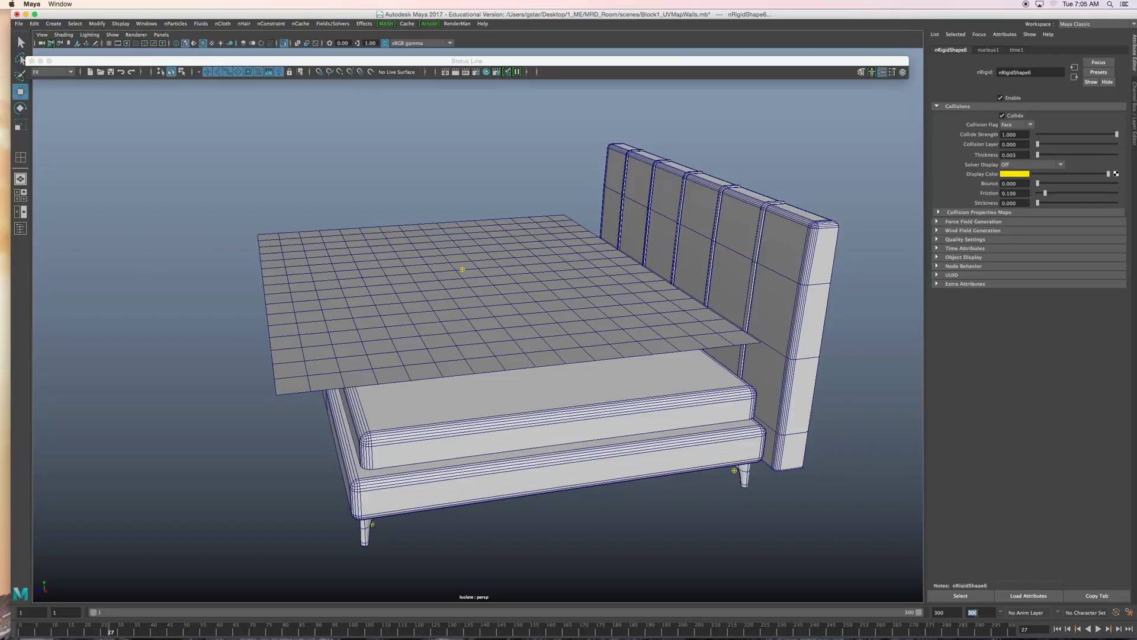
text(50)
key(Return)
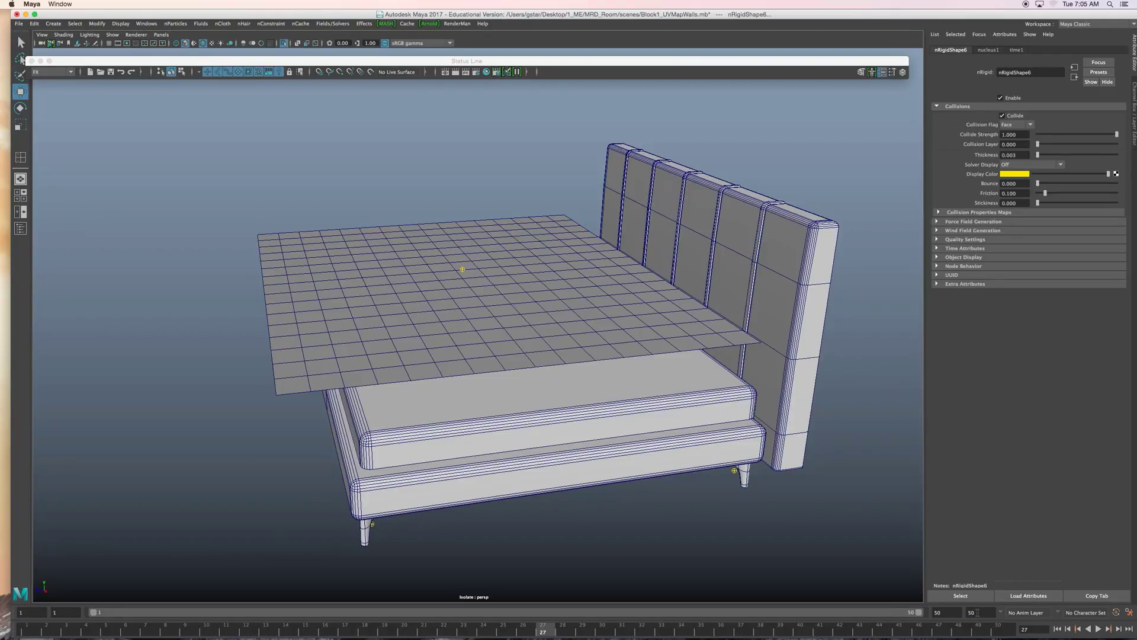
key(Return)
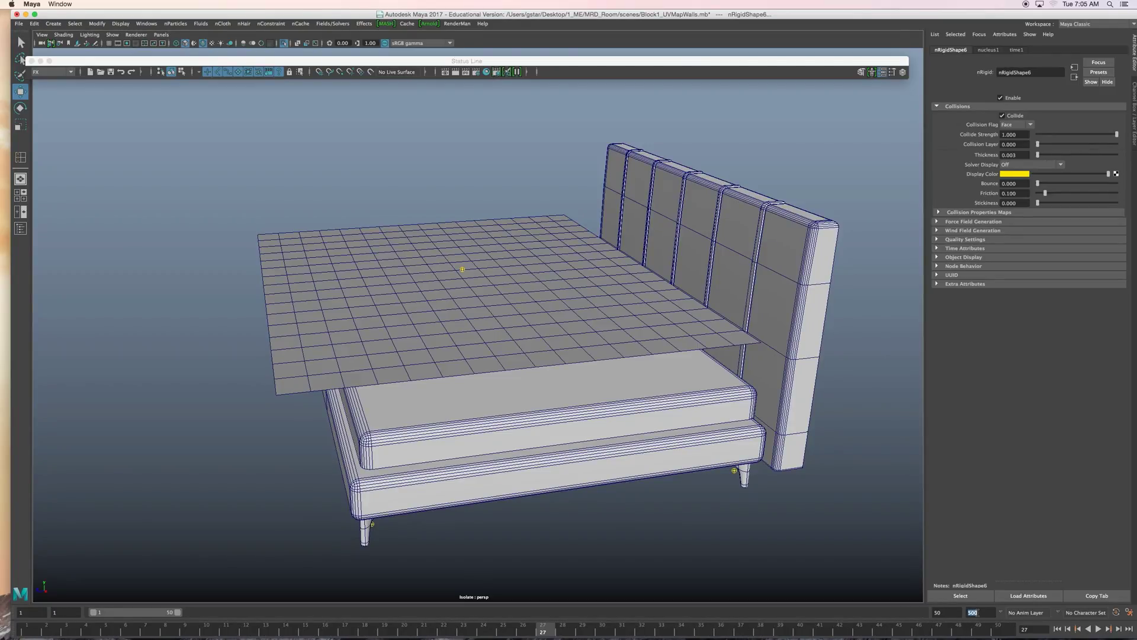
click(1057, 629)
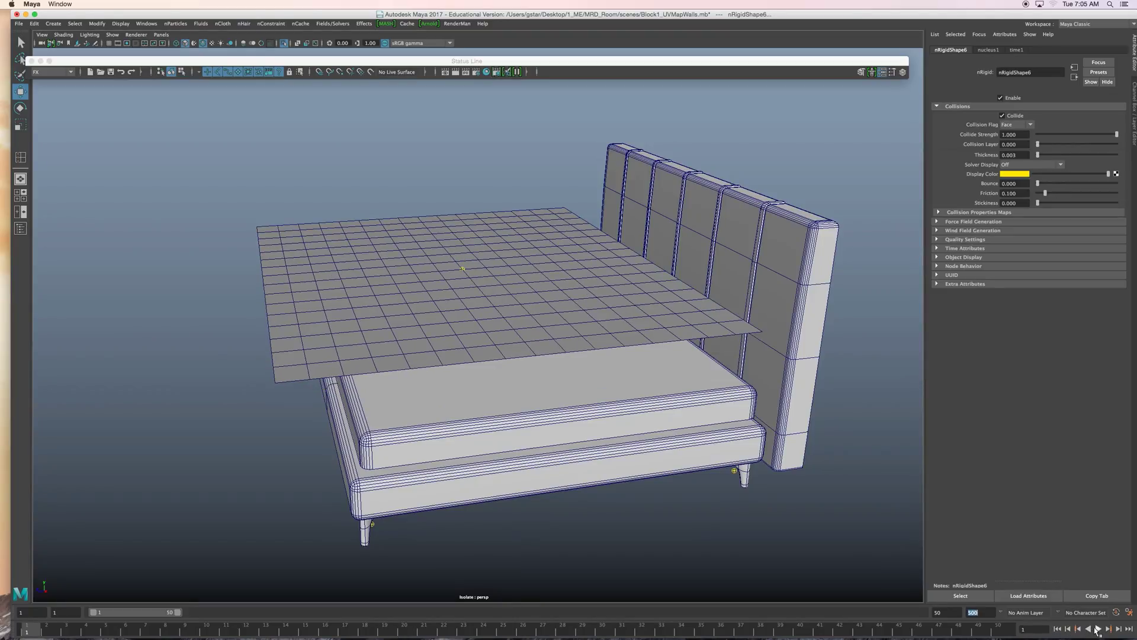
Step: Replay the 500-frame drape over the bed, rewind, and select the cloth plane
click(1098, 629)
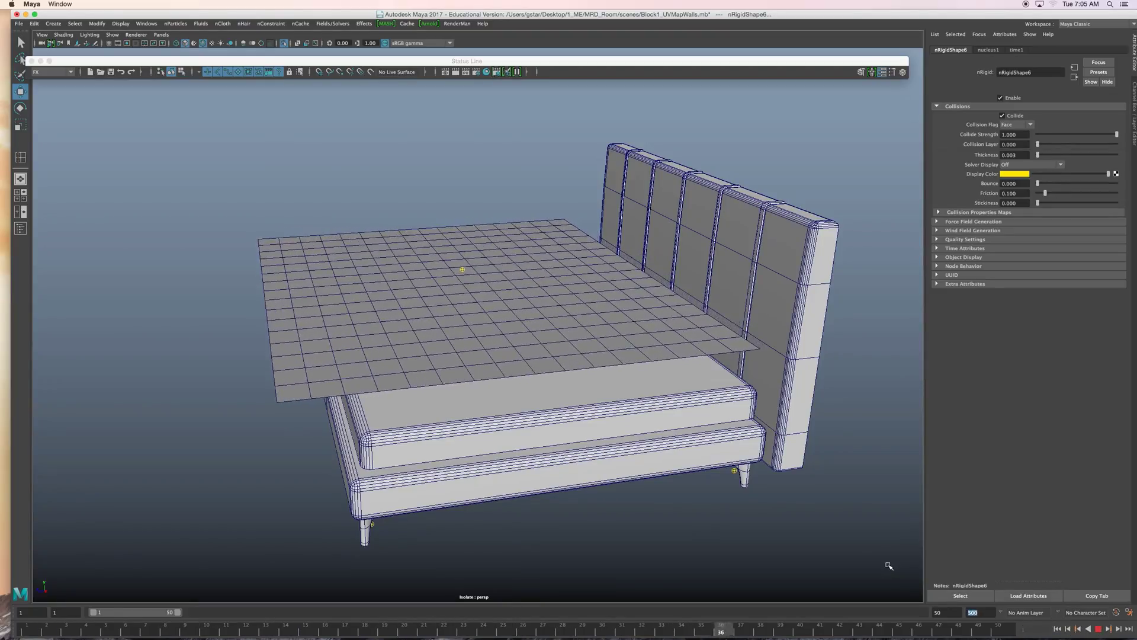
key(Escape)
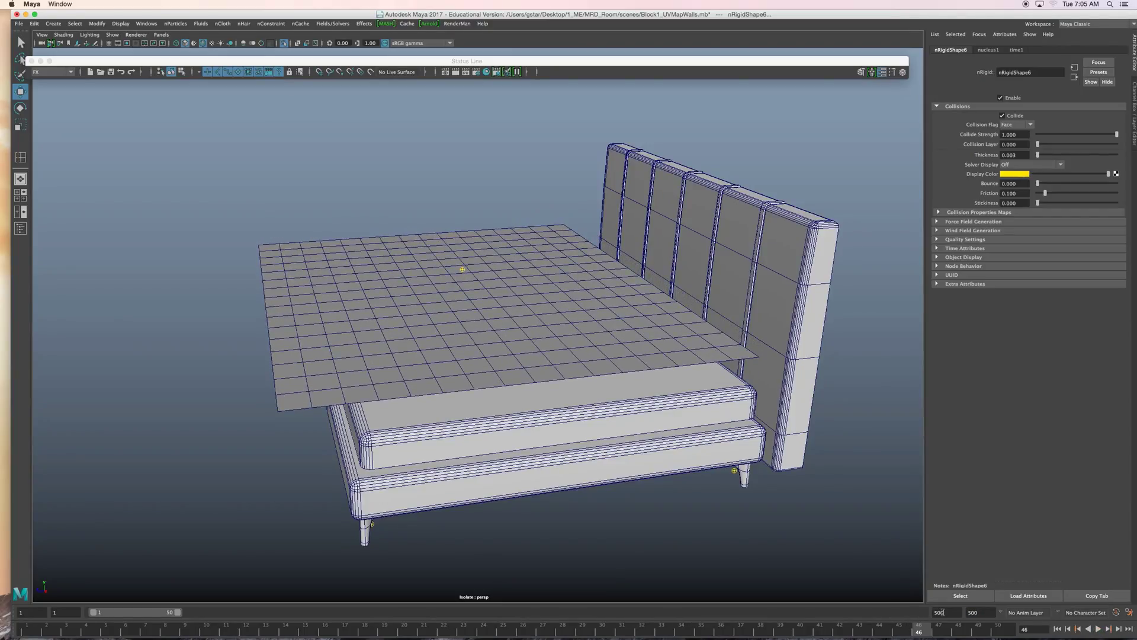
key(Return)
click(1099, 629)
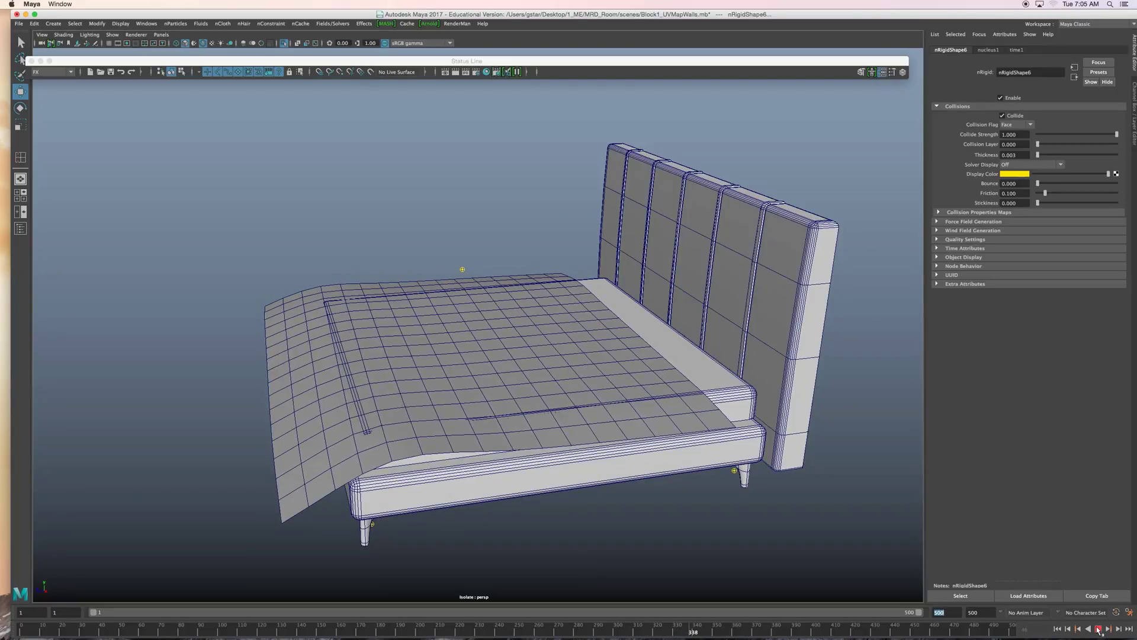
click(1098, 628)
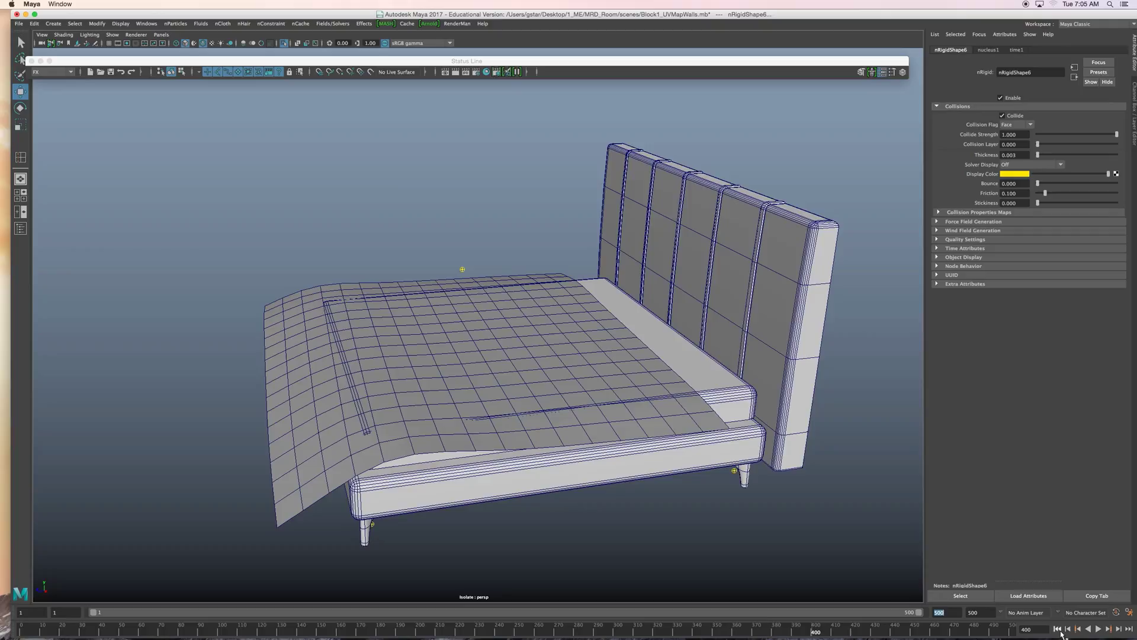
click(1057, 628)
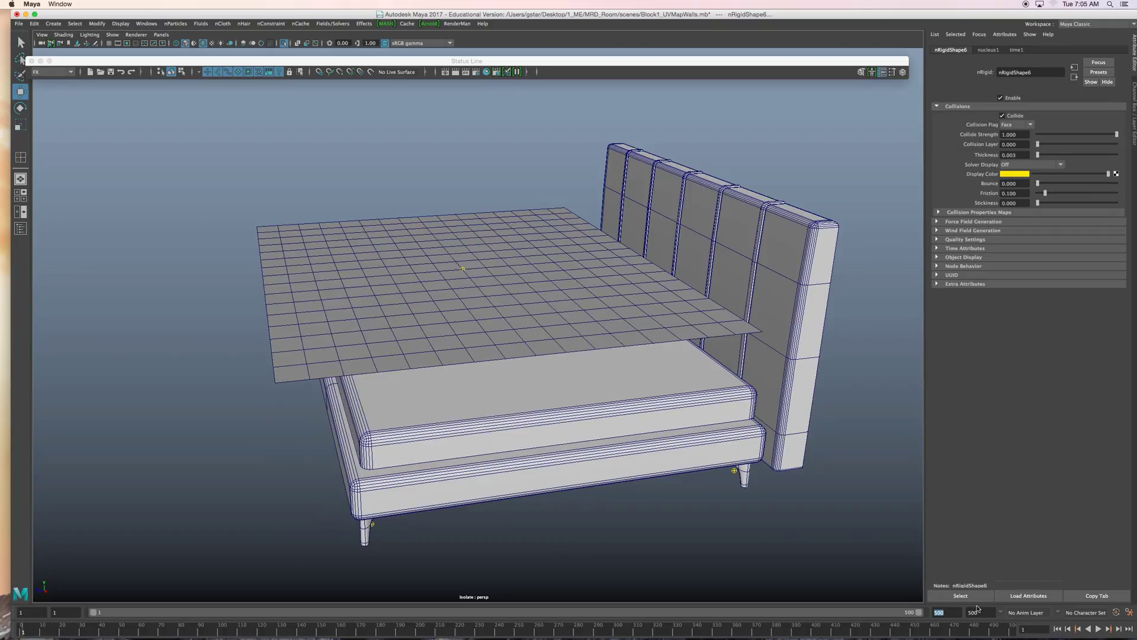
click(497, 231)
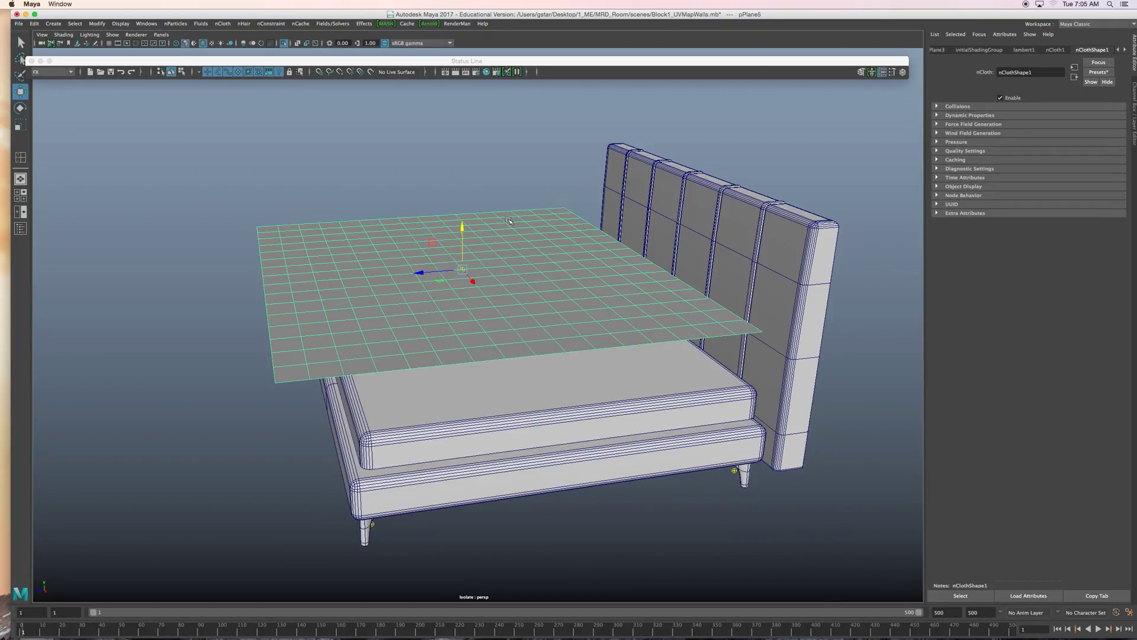
Step: Browse the Attribute Editor tabs to nucleus1 and expand Scale Attributes (Space Scale 0.010, Time Scale 1.000)
click(1055, 50)
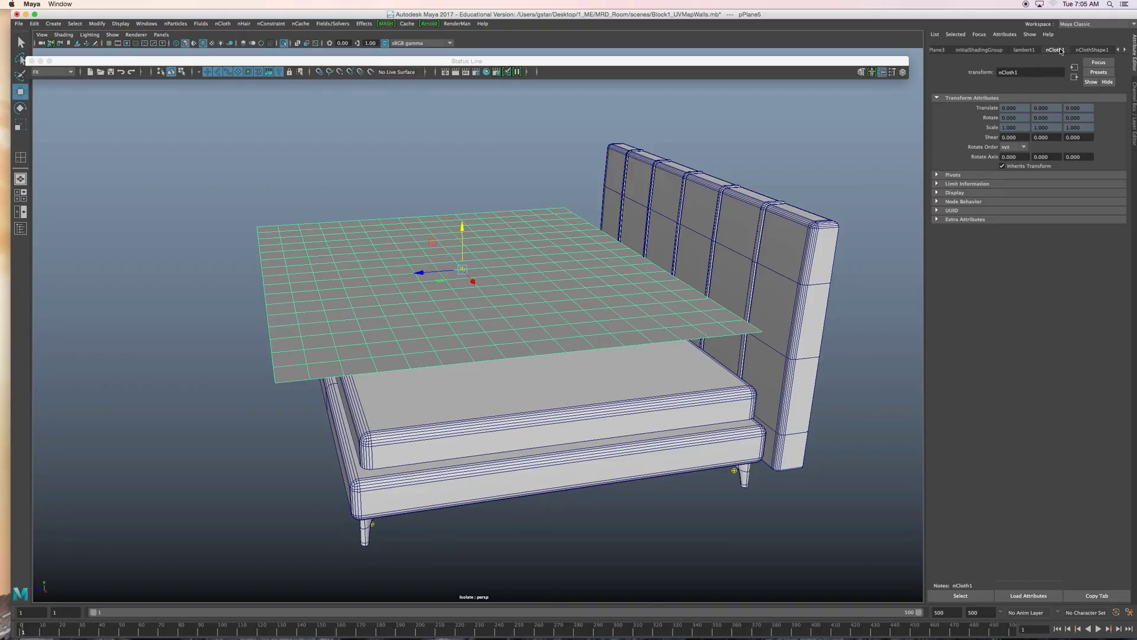
click(1019, 50)
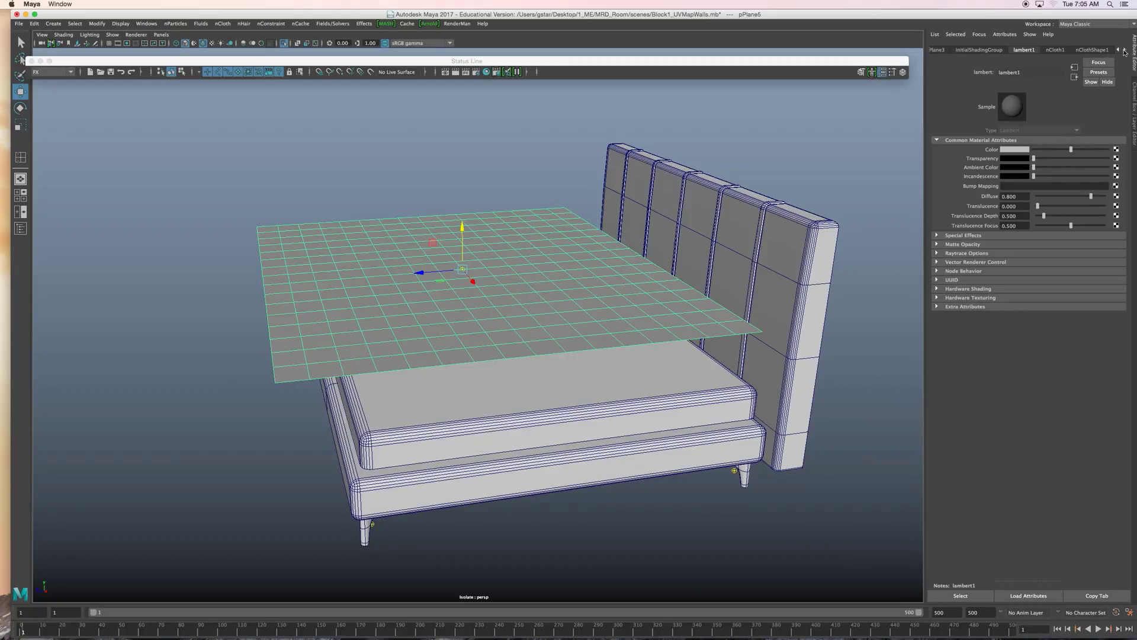
click(1099, 50)
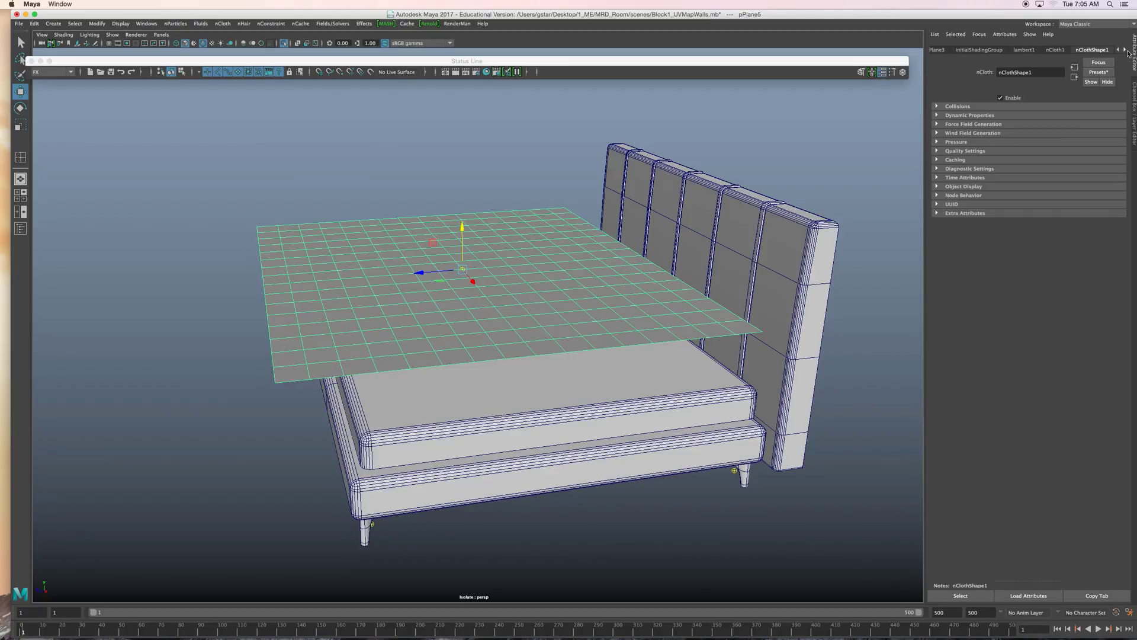
click(1124, 51)
click(1123, 51)
click(1075, 51)
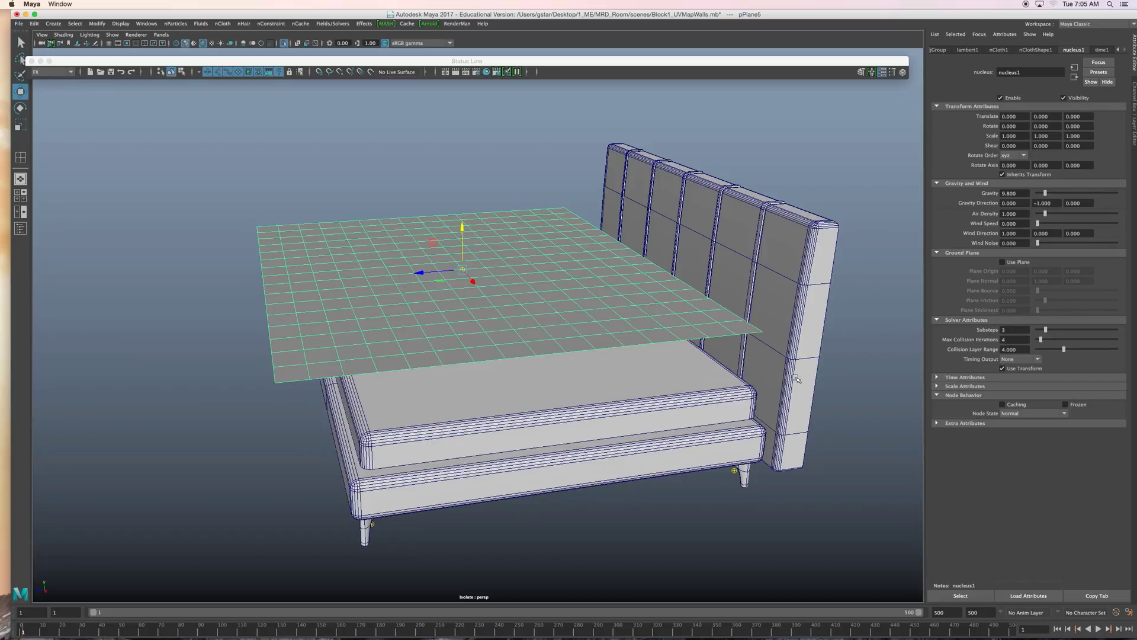
click(937, 387)
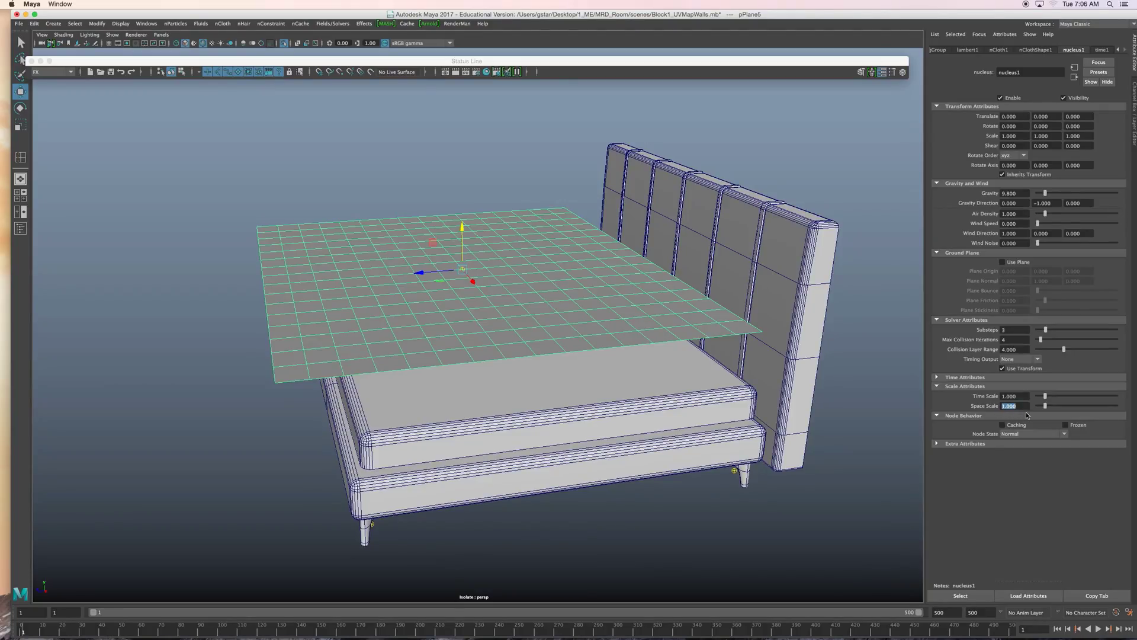
drag(1015, 396, 996, 401)
Step: Set nucleus1 Space Scale to 0.01, test the simulation, and rewind to frame 1
text(.)
click(1098, 629)
click(1097, 629)
double_click(1021, 406)
text(.)
double_click(1020, 396)
click(1097, 628)
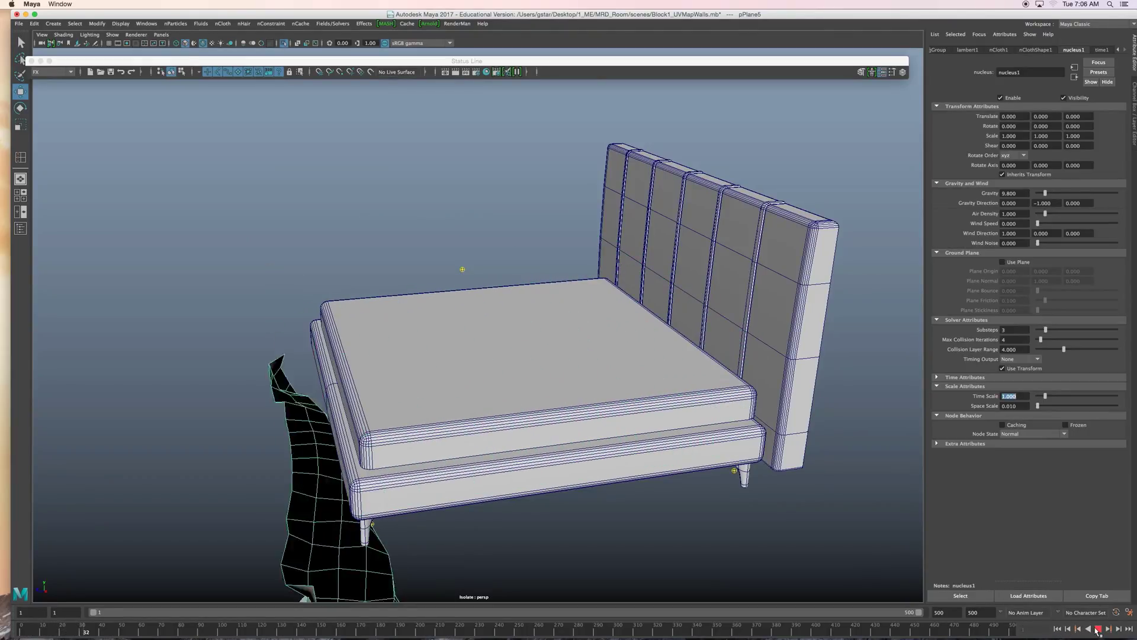
click(1098, 629)
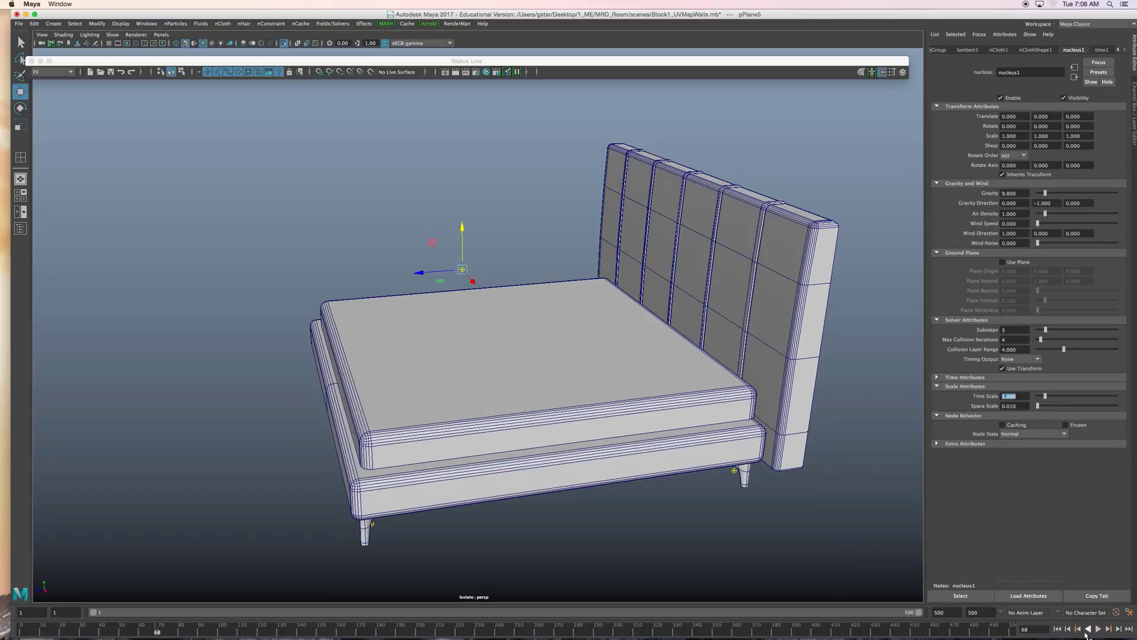
click(1058, 630)
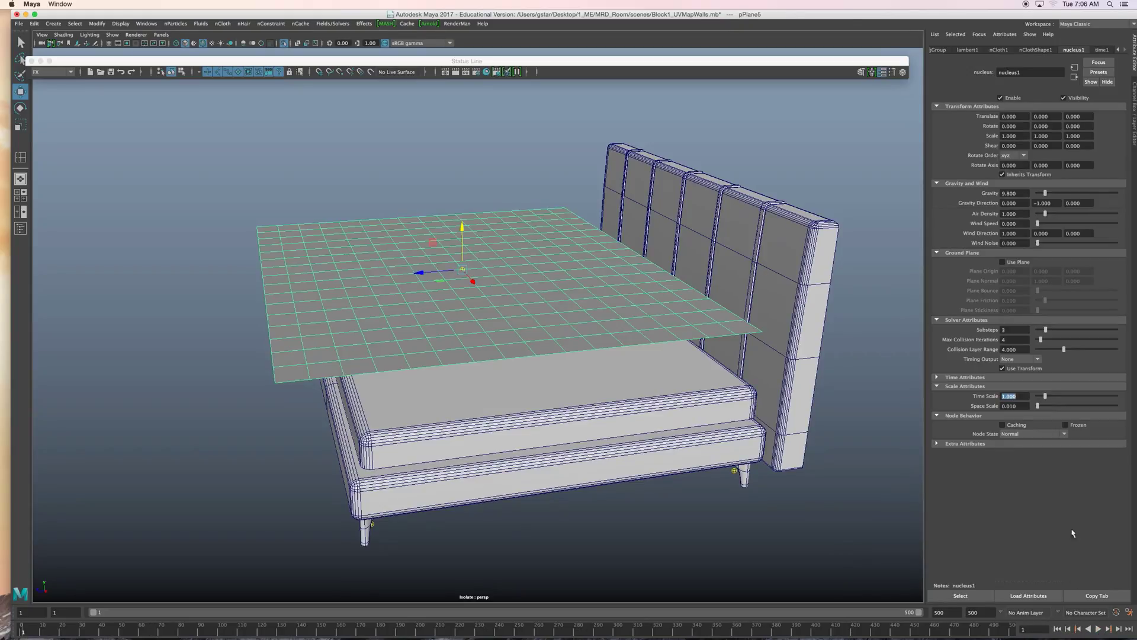
Step: Change Space Scale to 0.1, replay the drape, and rewind the cloth to frame 1
click(1022, 406)
text(0.1)
key(Return)
click(1097, 629)
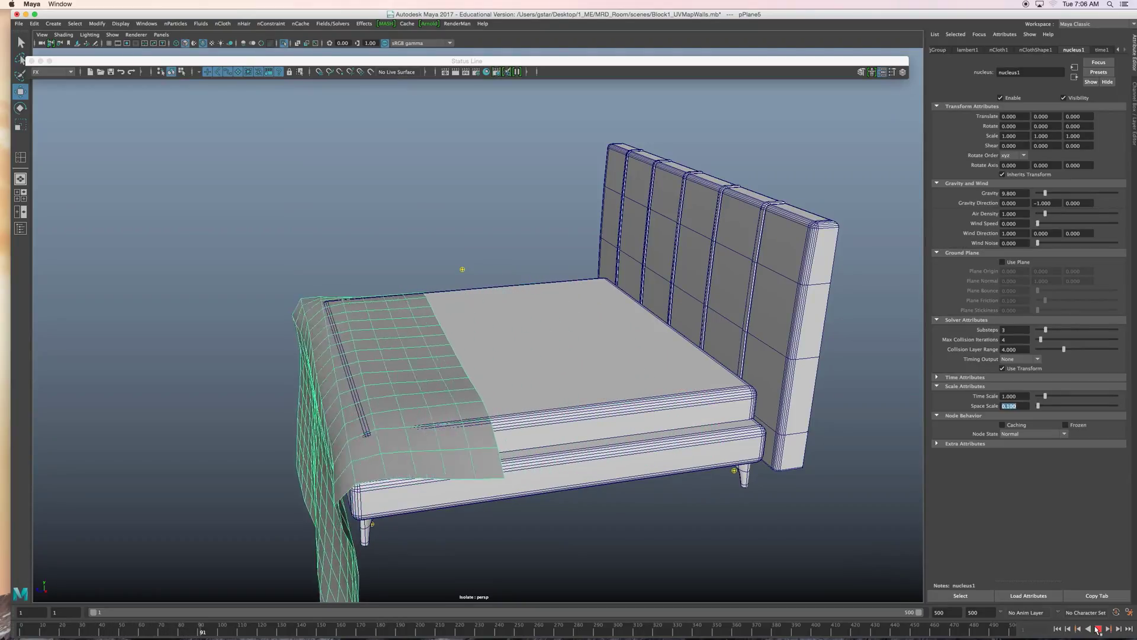
click(1098, 629)
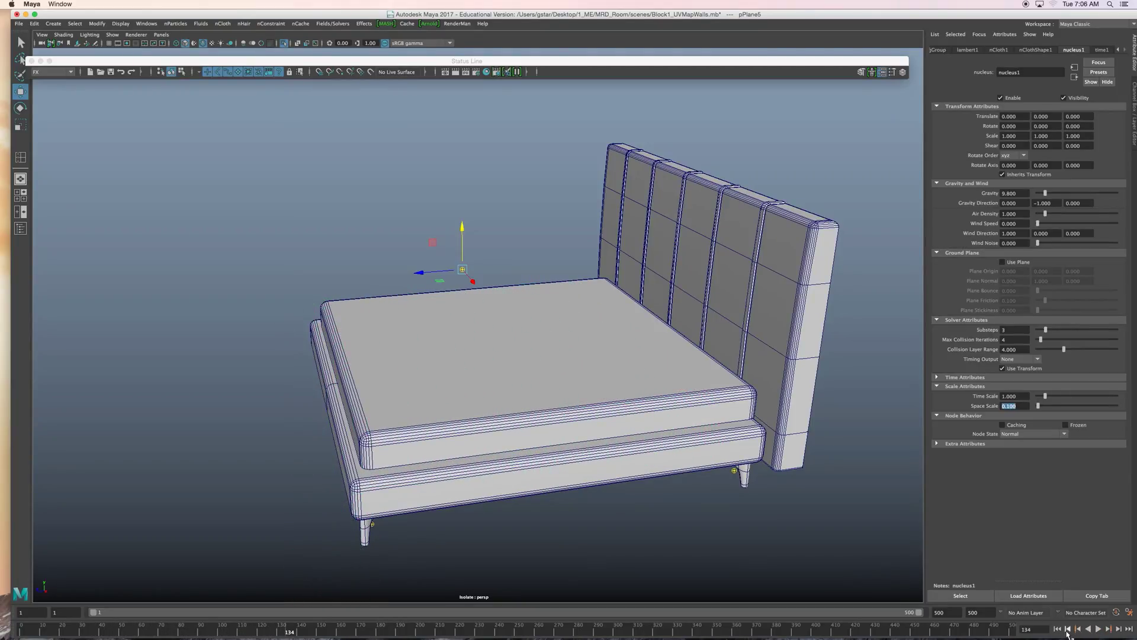
click(1058, 629)
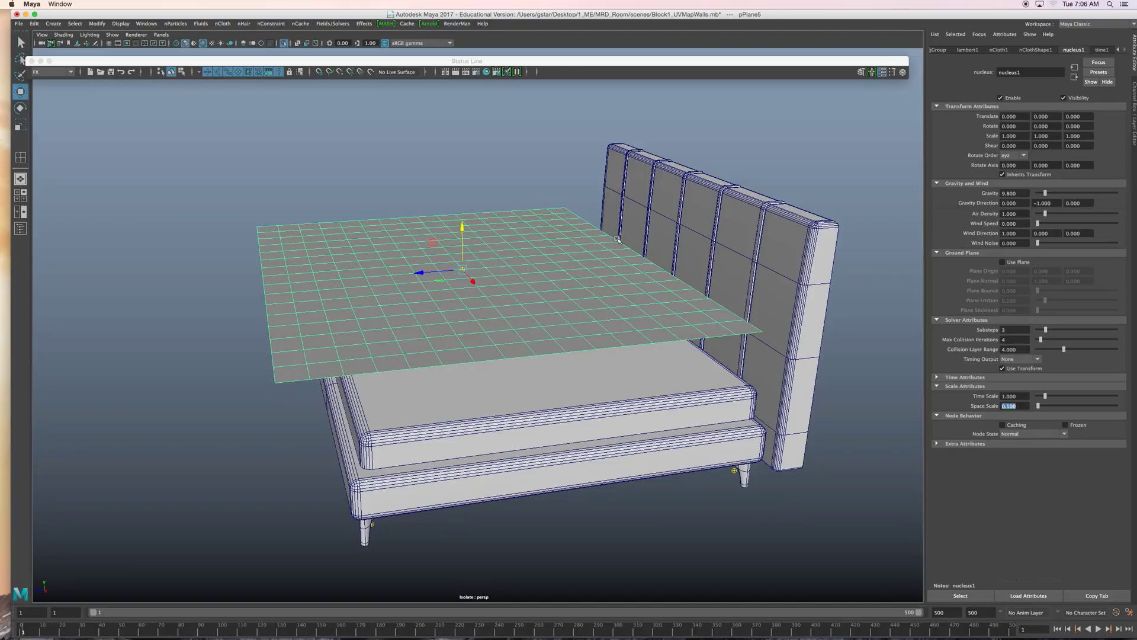
alt+drag(602, 241, 583, 278)
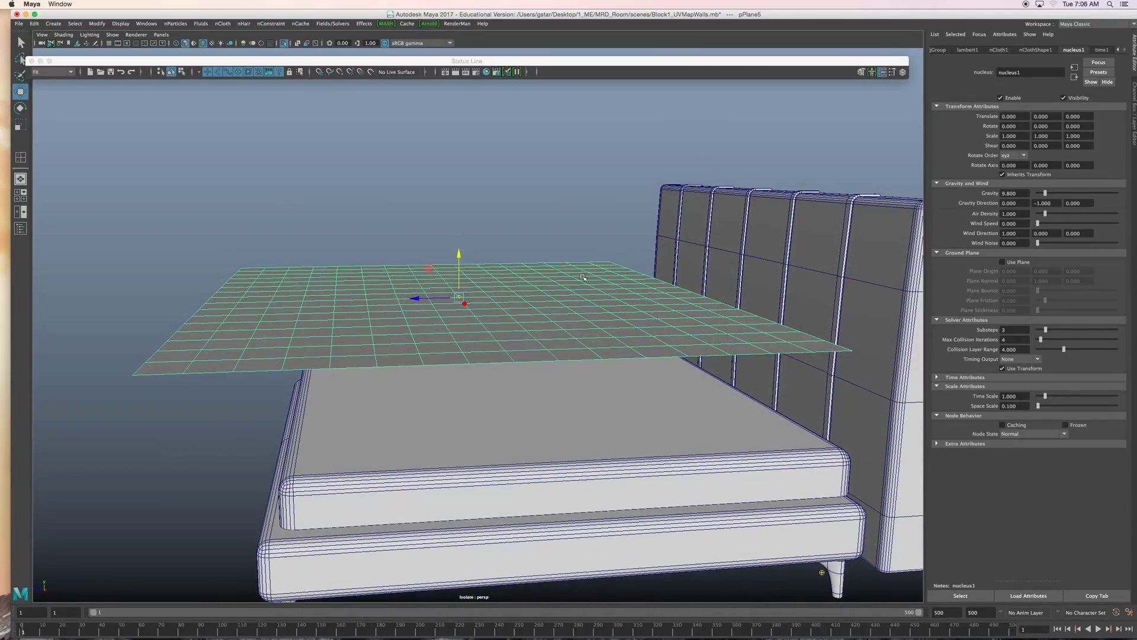
click(998, 49)
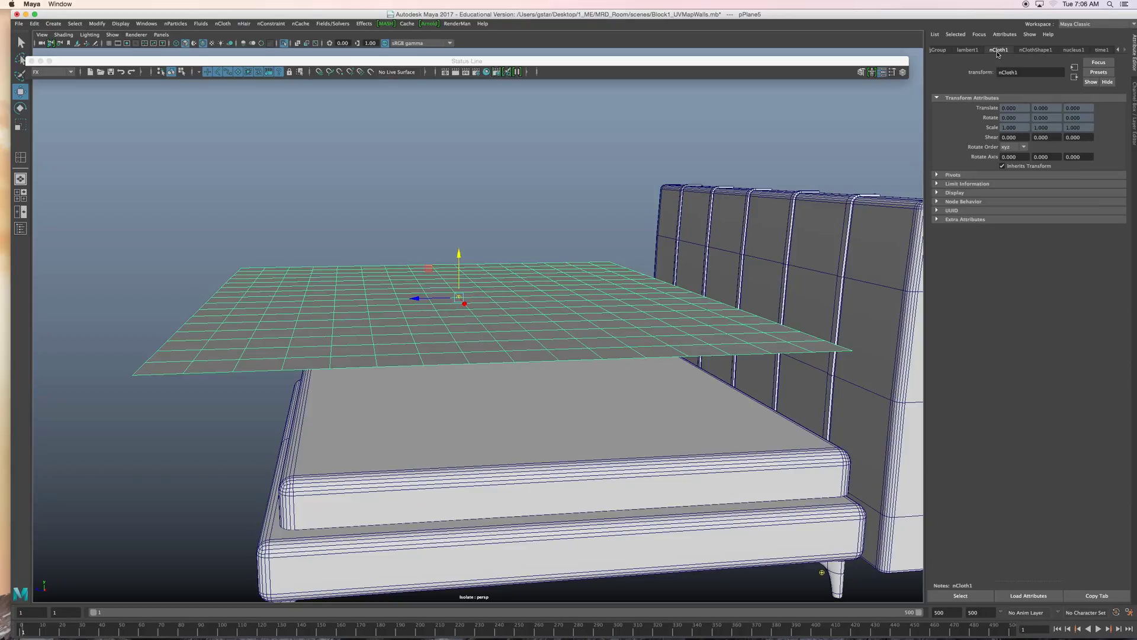
Step: Expand the nClothShape1 Collisions section, then select the mattress and bed base to view theirs
click(1033, 50)
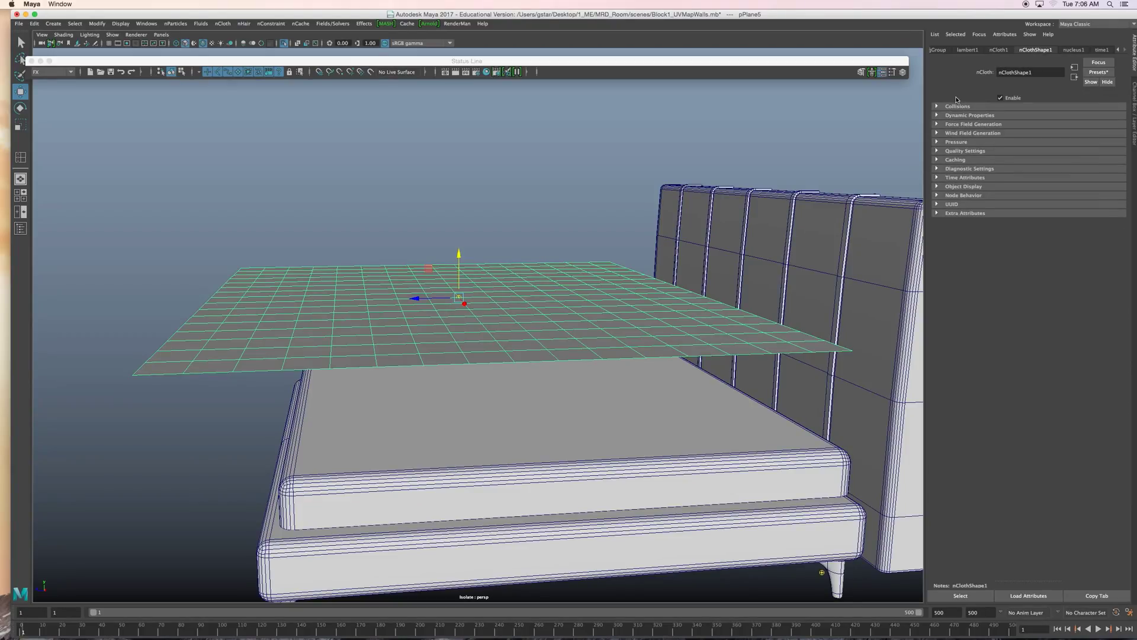
click(937, 106)
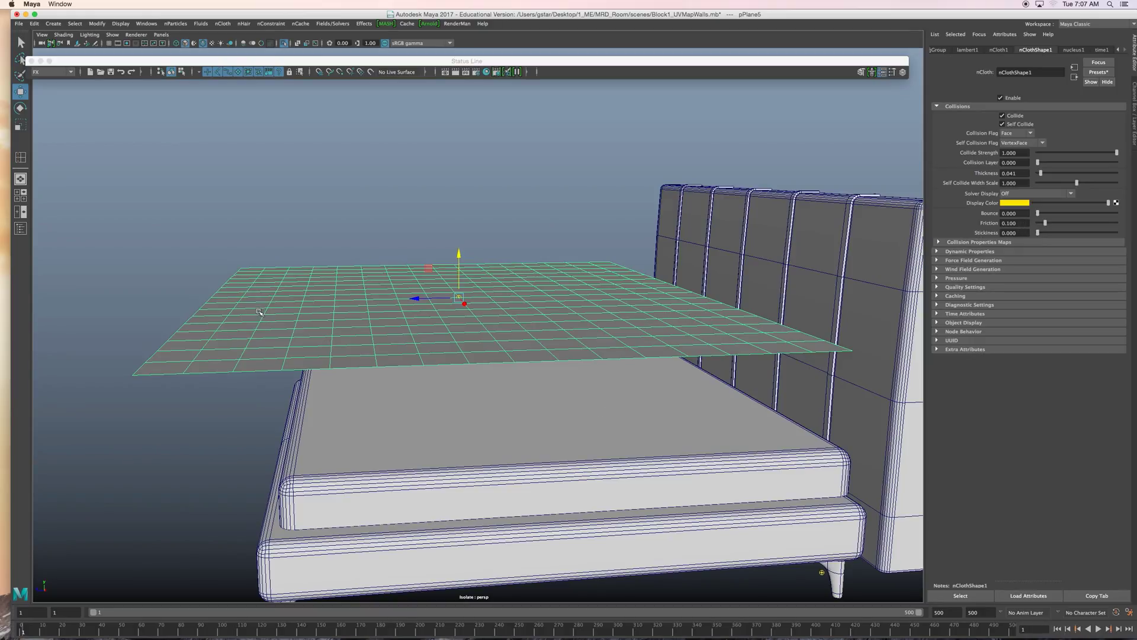
click(250, 291)
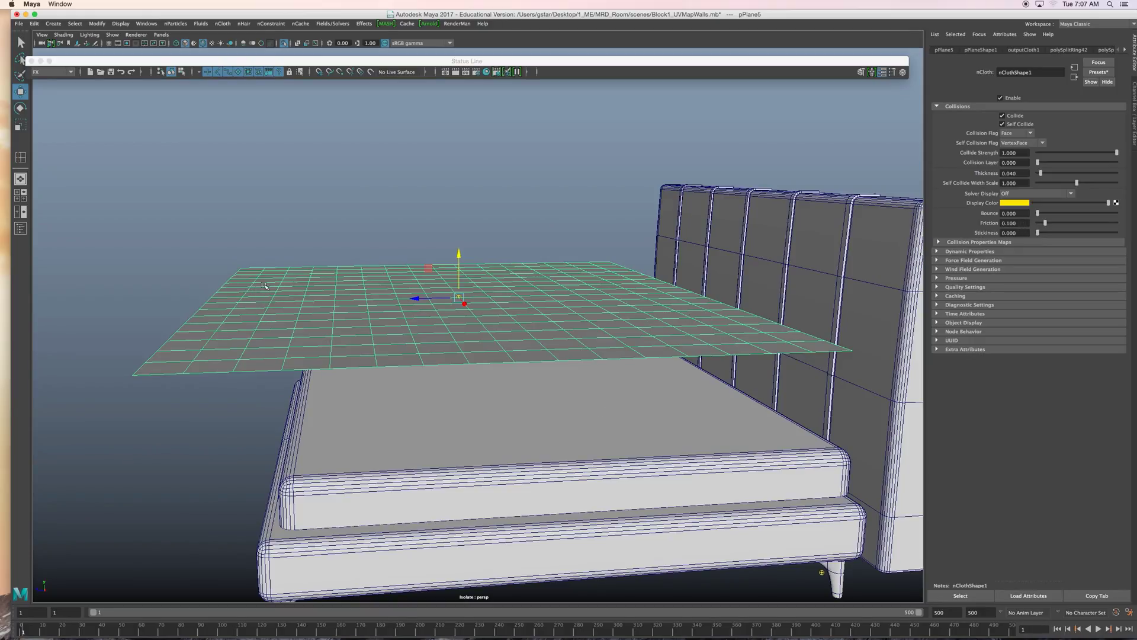
click(317, 451)
click(301, 533)
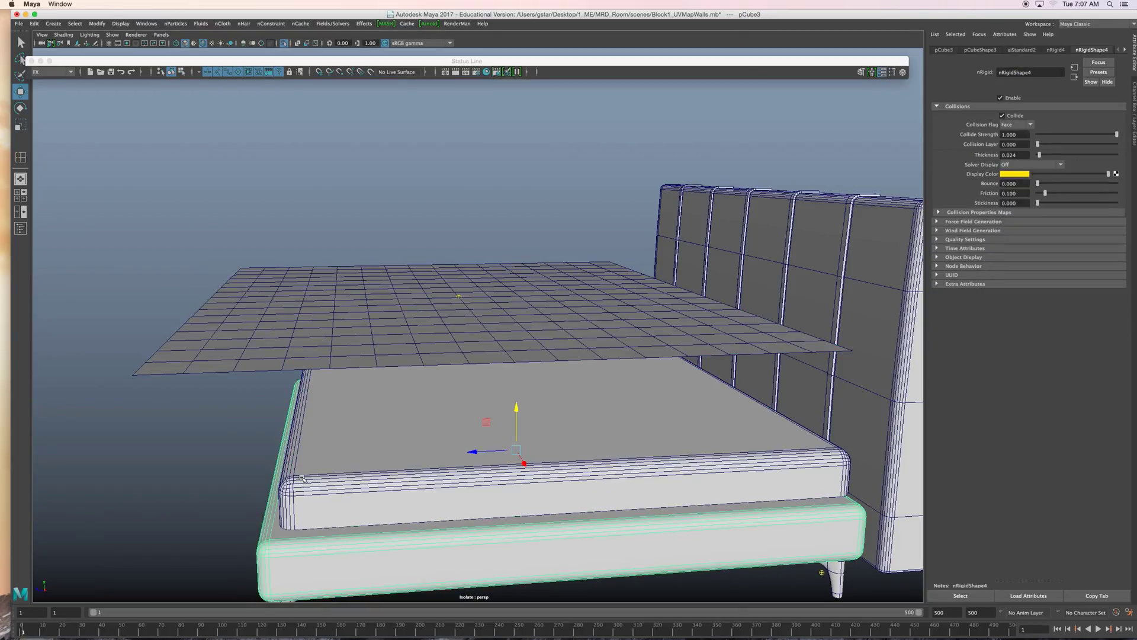
click(302, 479)
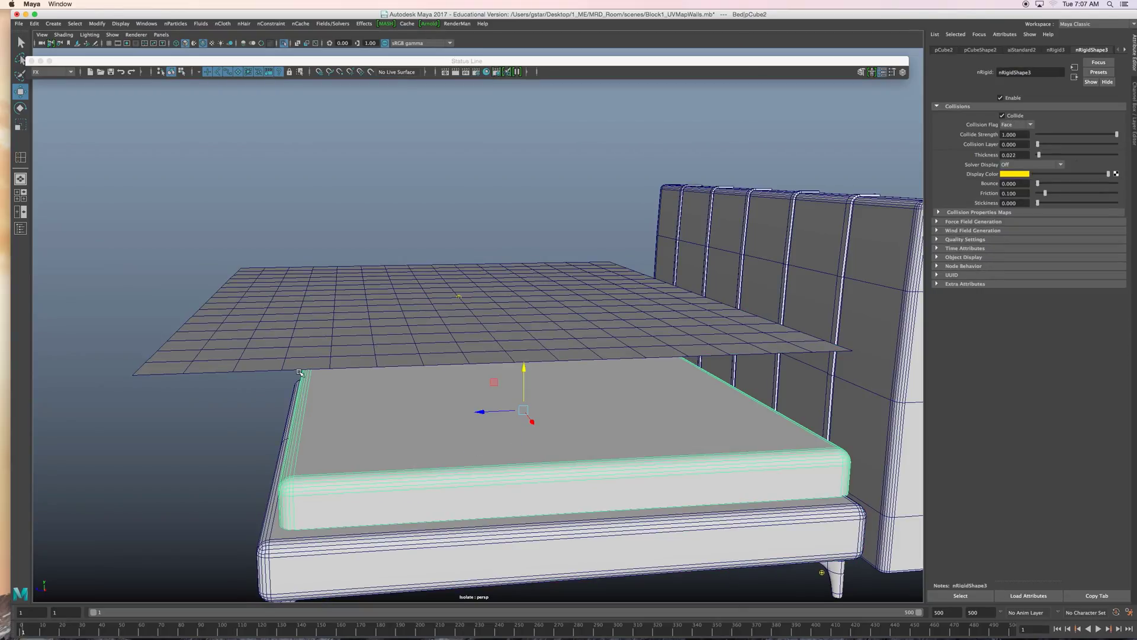
click(286, 320)
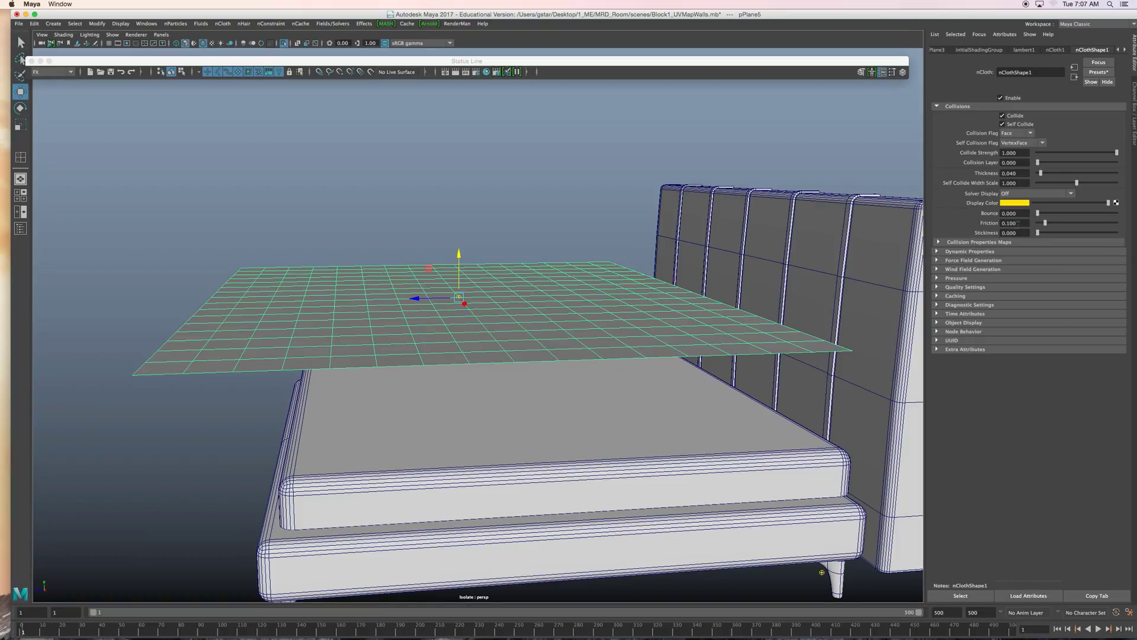
Step: Switch between cloth and mattress to compare Friction and Thickness (0.040 vs 0.022)
drag(1025, 222, 1001, 223)
click(517, 409)
click(421, 295)
click(401, 455)
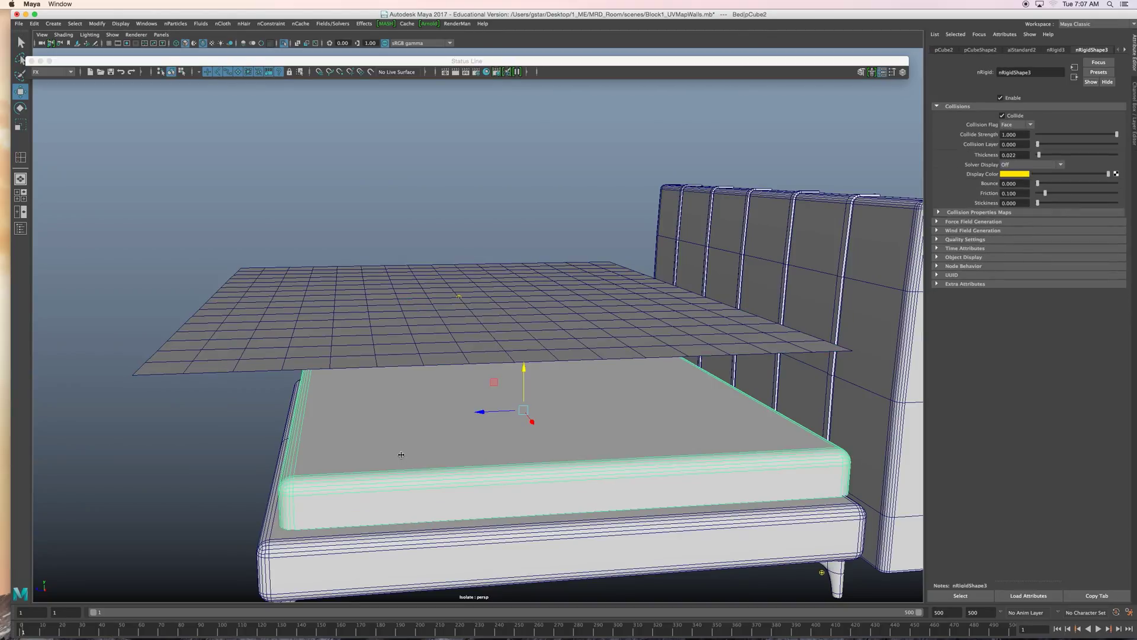
click(386, 300)
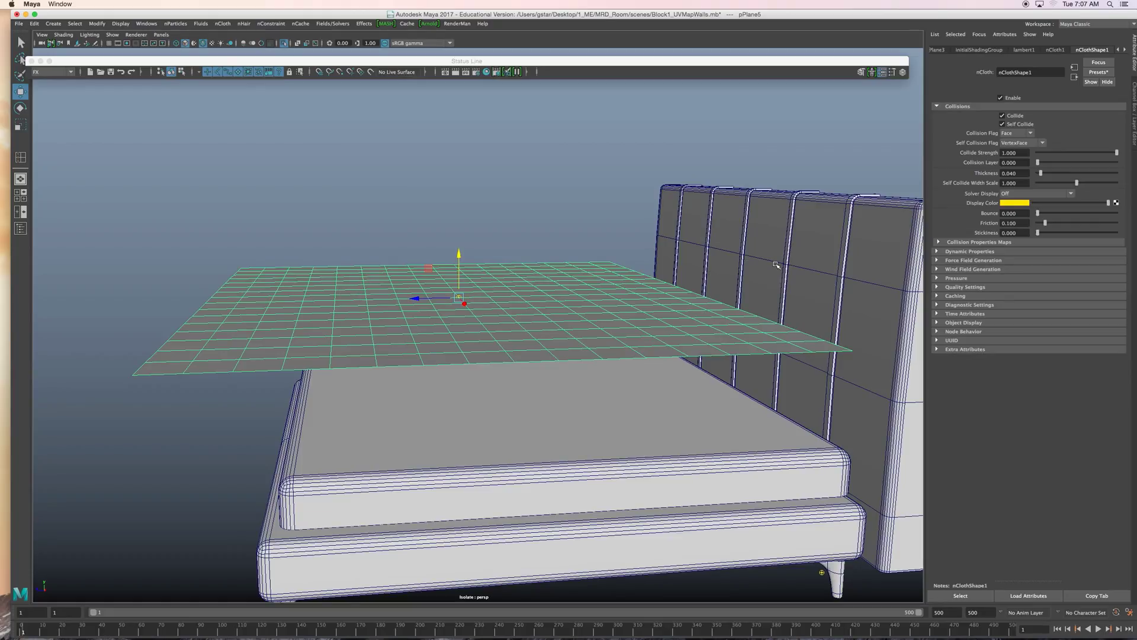
Step: Set Collisions Friction to 0.5 on the cloth, mattress and bed base
click(1021, 222)
text(0.5)
key(Return)
click(501, 404)
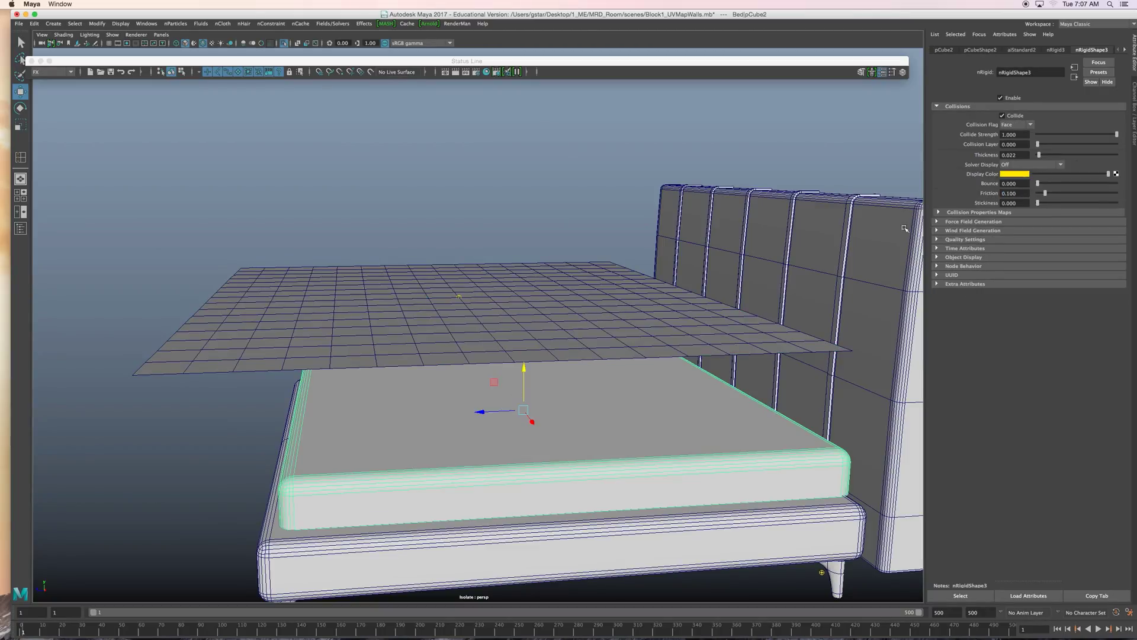
double_click(1019, 193)
text(0.5)
key(Return)
click(773, 519)
click(1017, 193)
text(0.5)
key(Return)
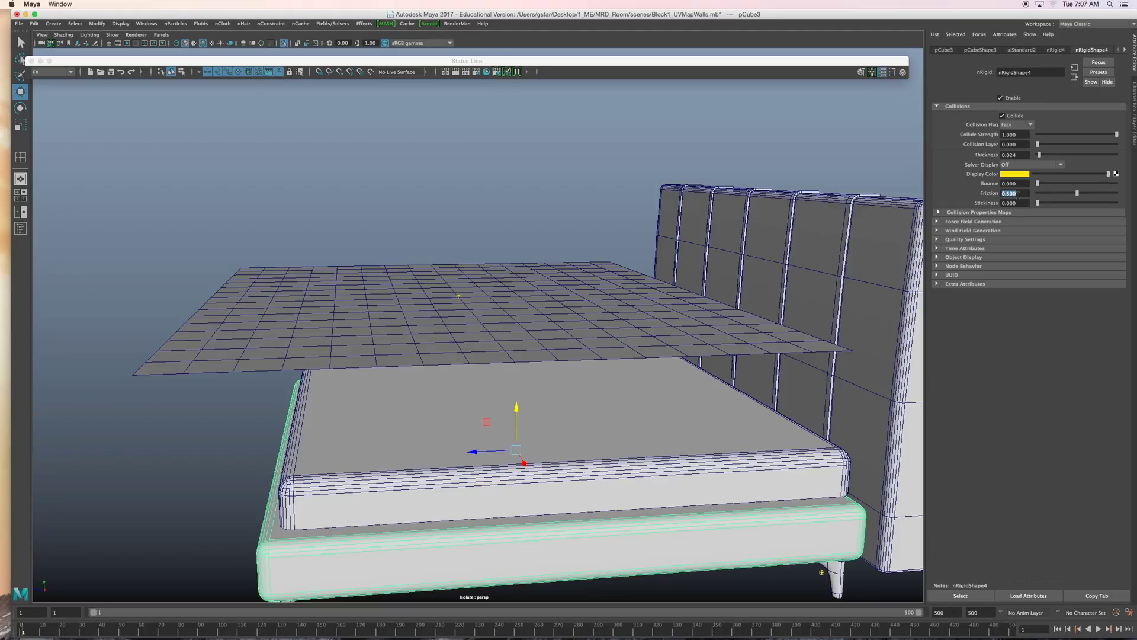
Step: Set Stickiness to 0.25 on the bed base, mattress and cloth, then play the simulation
click(1012, 204)
text(.25)
key(Return)
click(628, 431)
click(1017, 202)
text(.25)
key(Return)
click(402, 285)
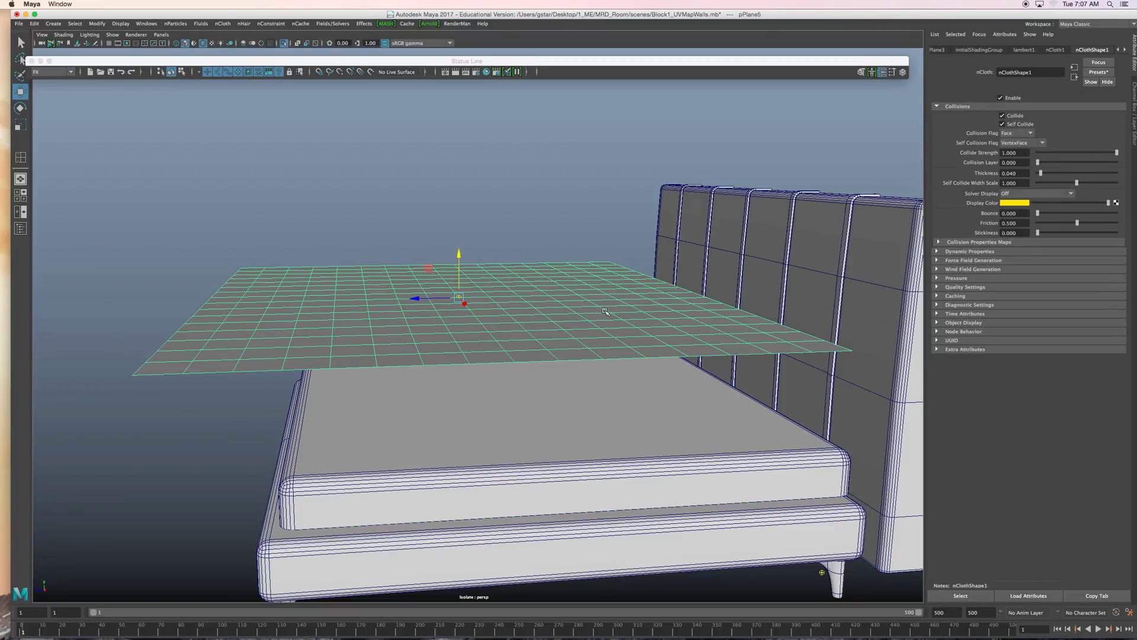
click(1025, 230)
text(.25)
key(Return)
click(1098, 629)
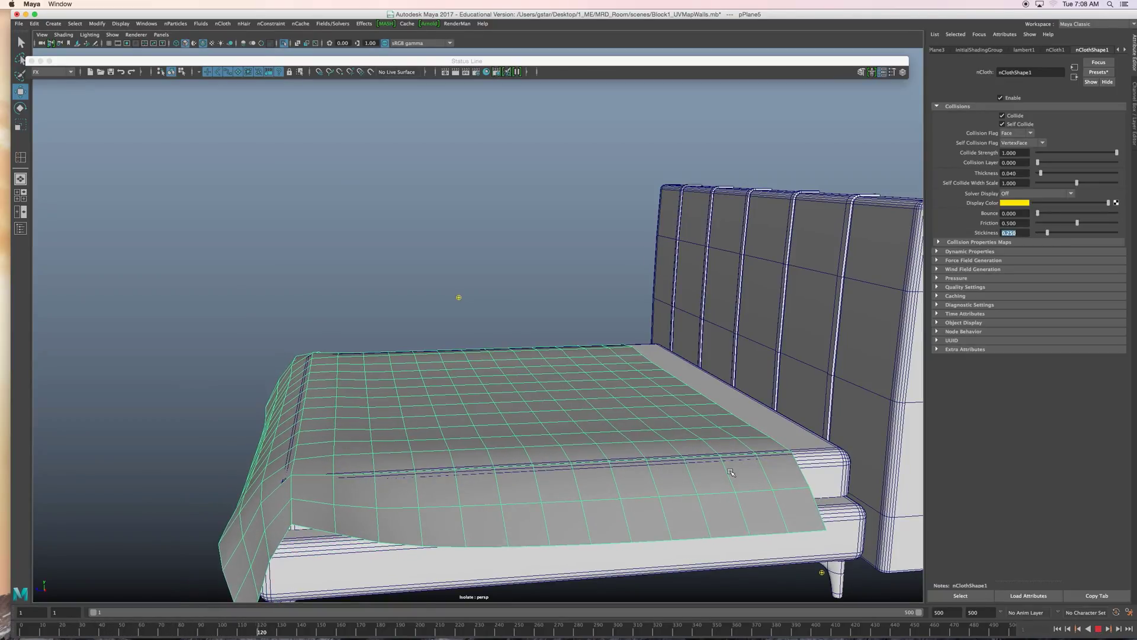
Step: Watch the cloth hang over the mattress's front edge, then stop and rewind to frame 1
alt+drag(719, 441, 670, 376)
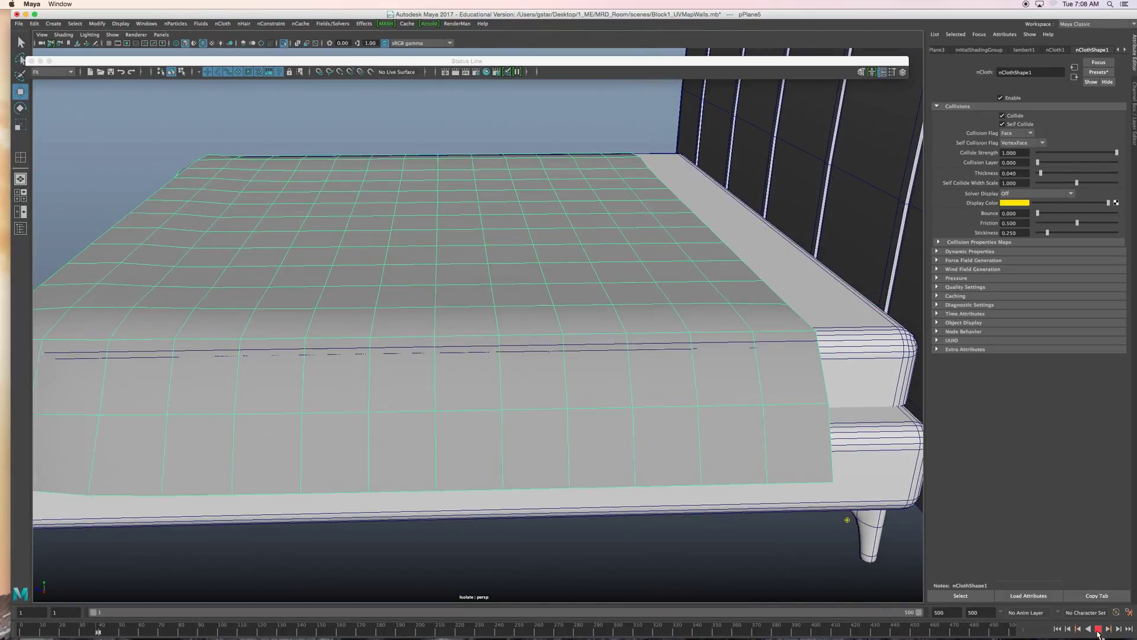
click(1097, 629)
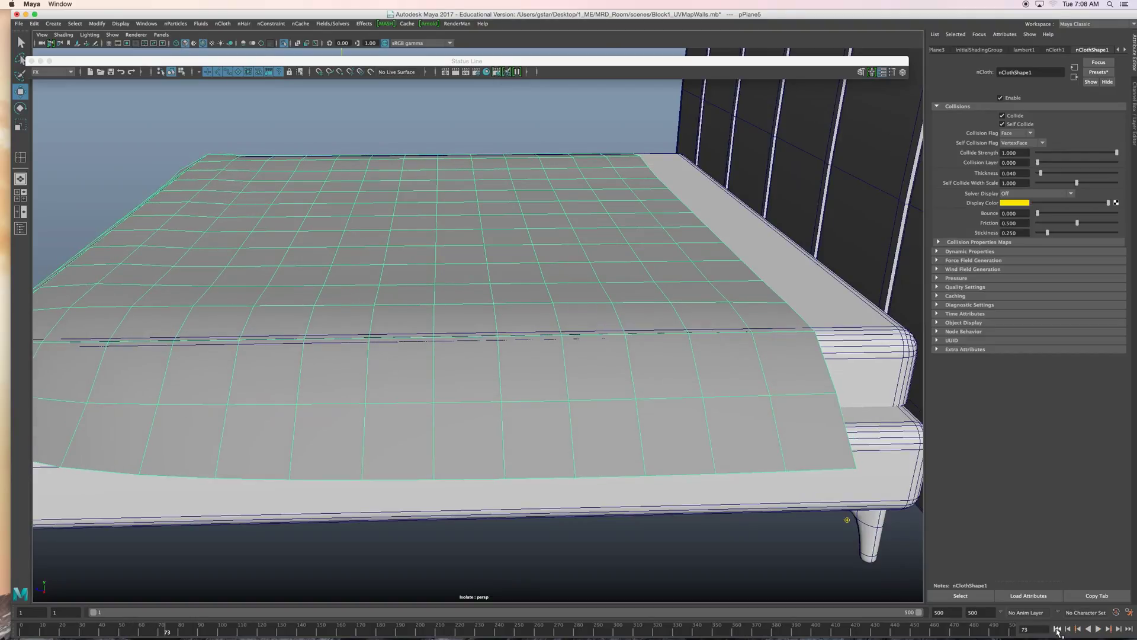
click(1057, 628)
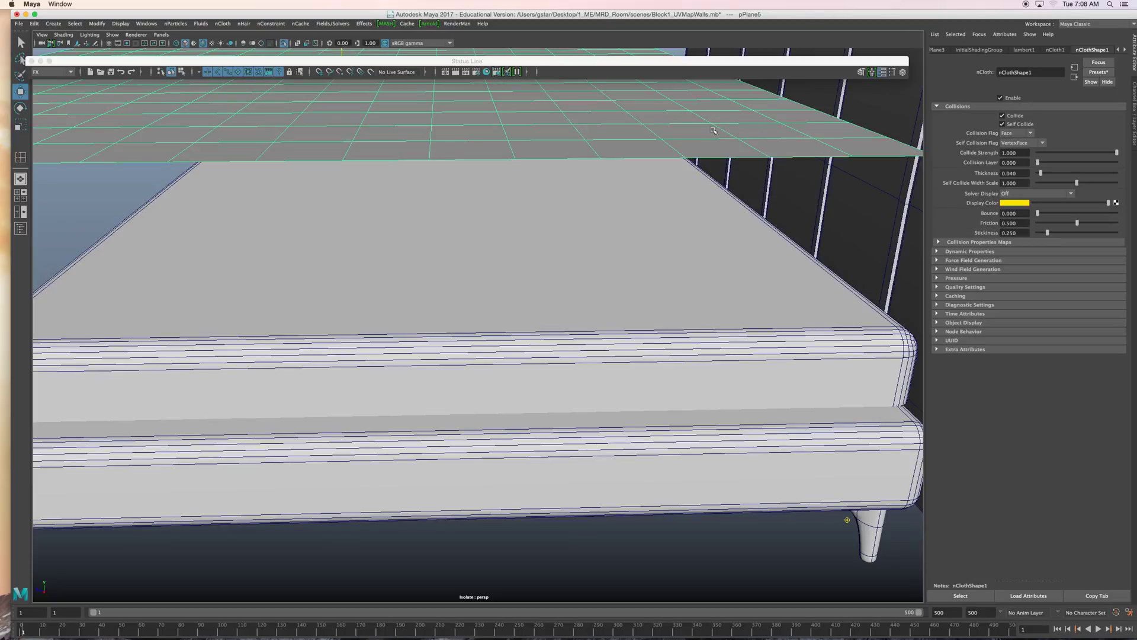
Step: Set nClothShape1 Solver Display to Collision Thickness and raise its Thickness to 0.250
alt+drag(642, 191, 676, 231)
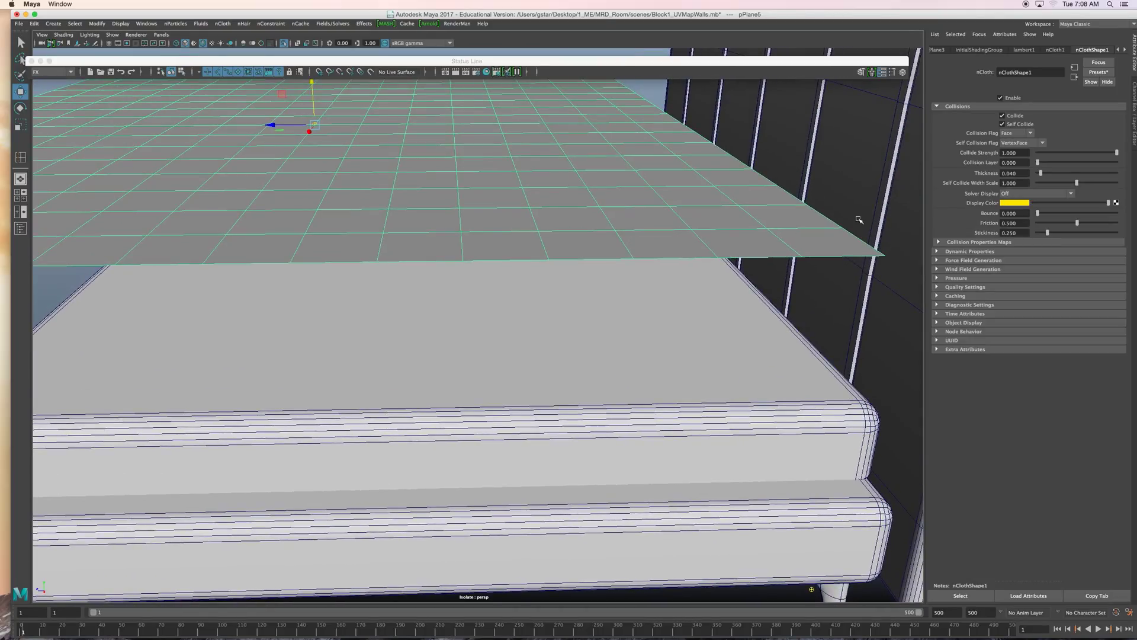
click(1044, 195)
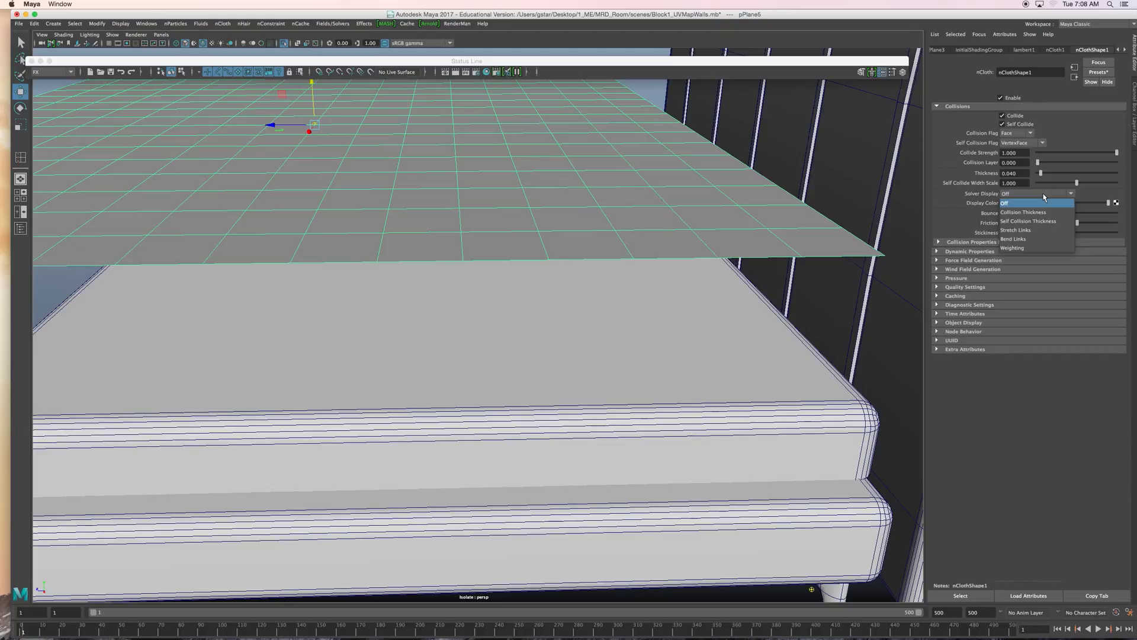
click(1026, 215)
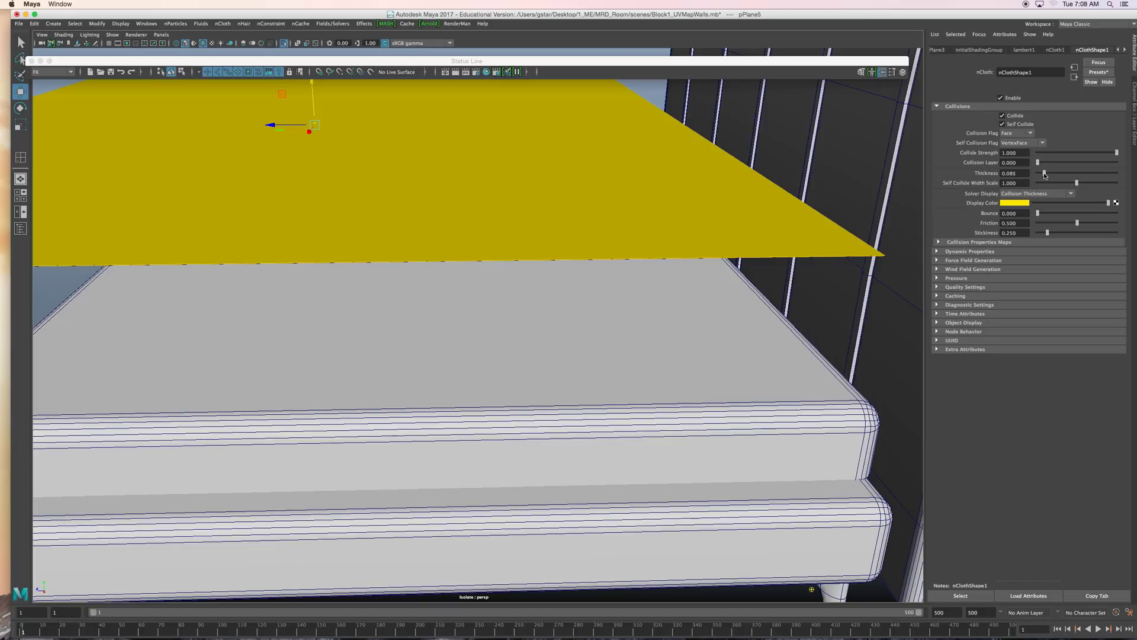
drag(1047, 175, 1052, 175)
alt+drag(678, 196, 629, 258)
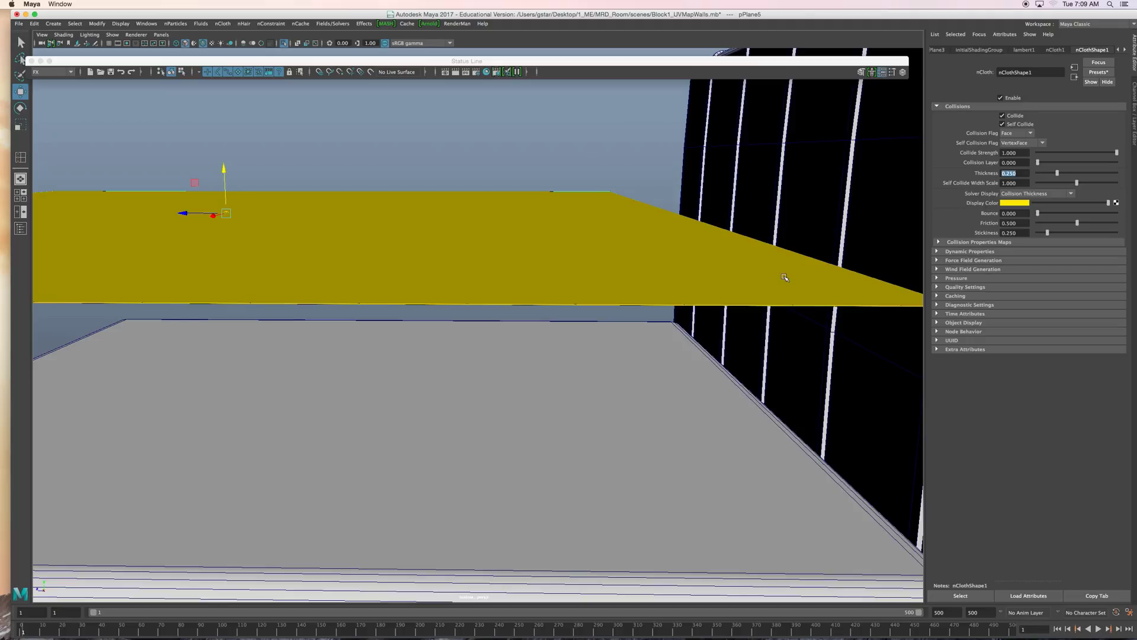
Step: Select and frame the bed surface, then play the simulation to watch the cloth fall onto it
click(602, 385)
key(f)
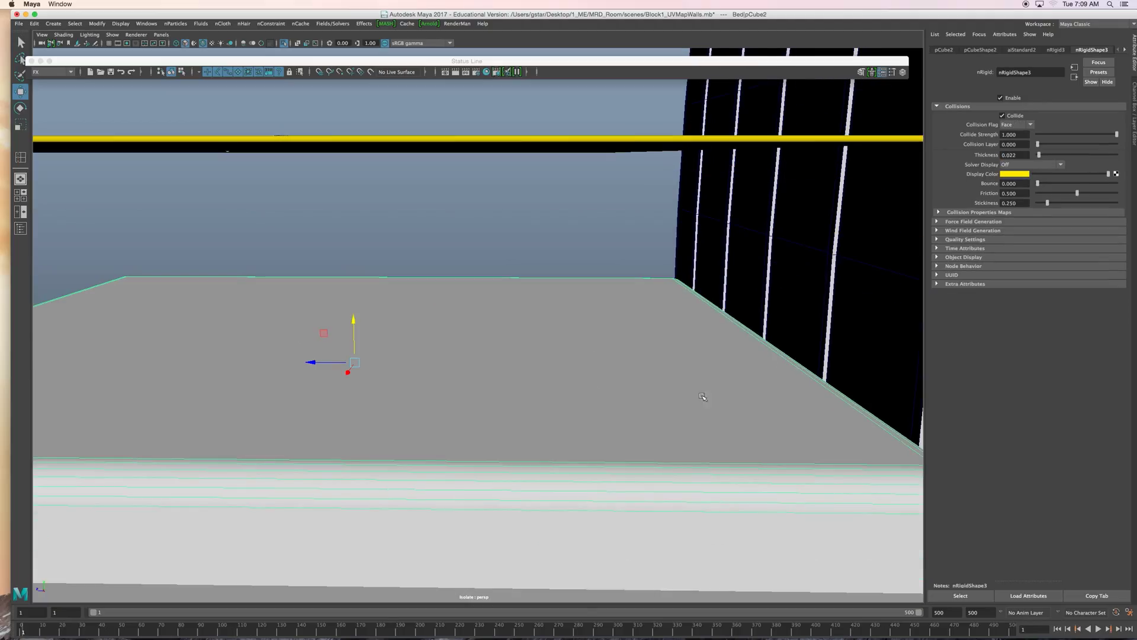
click(1098, 629)
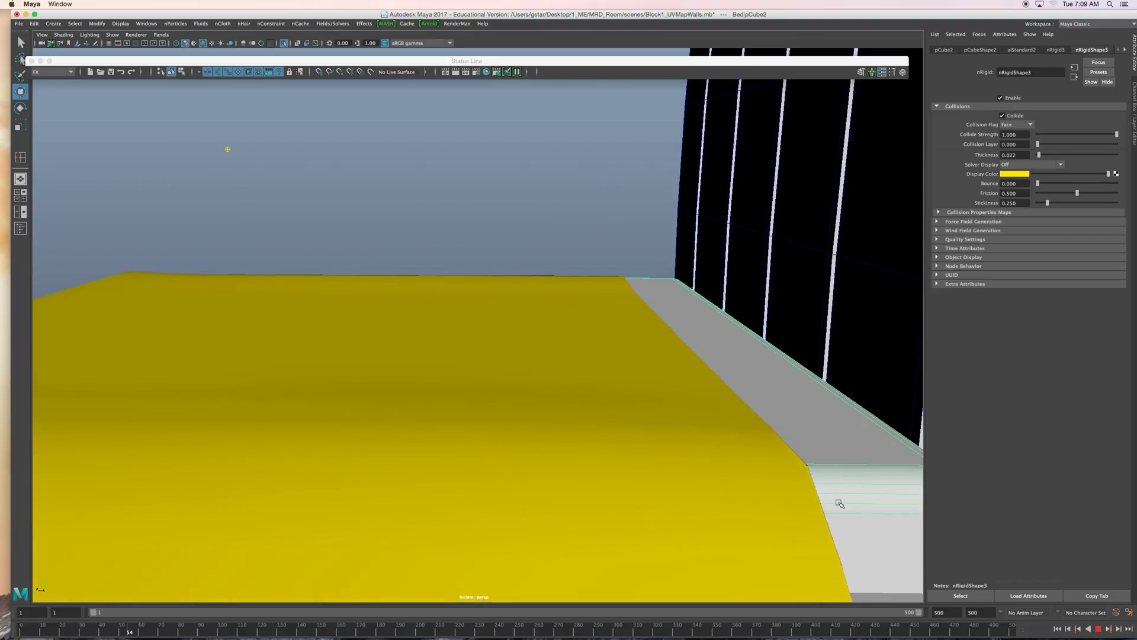
alt+drag(838, 497, 817, 493)
alt+right_drag(816, 492, 725, 395)
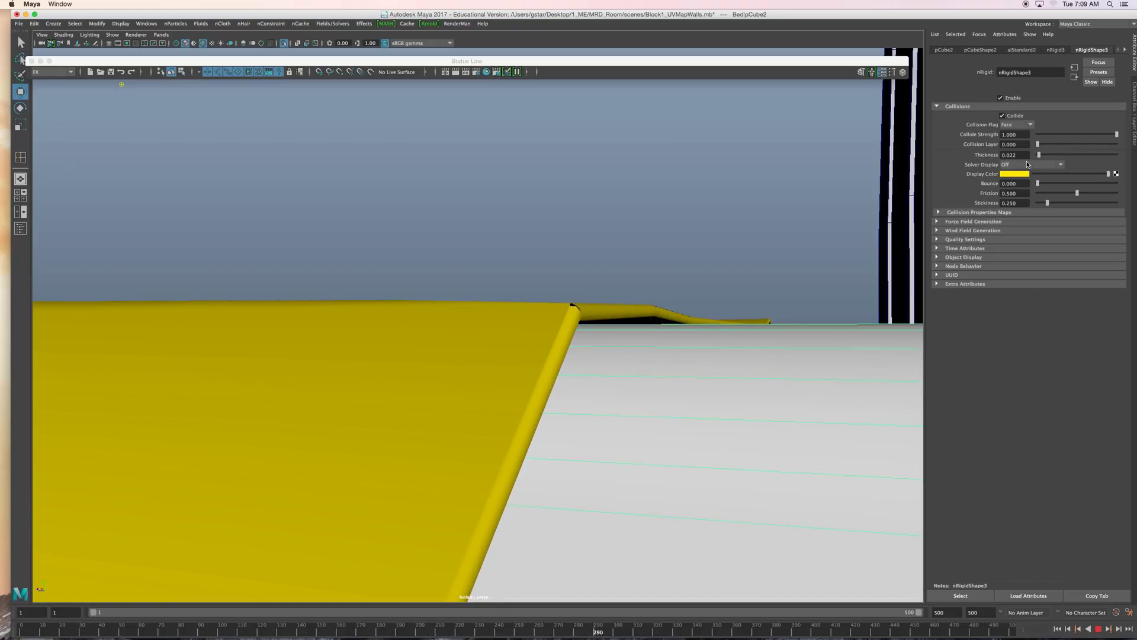
click(1097, 630)
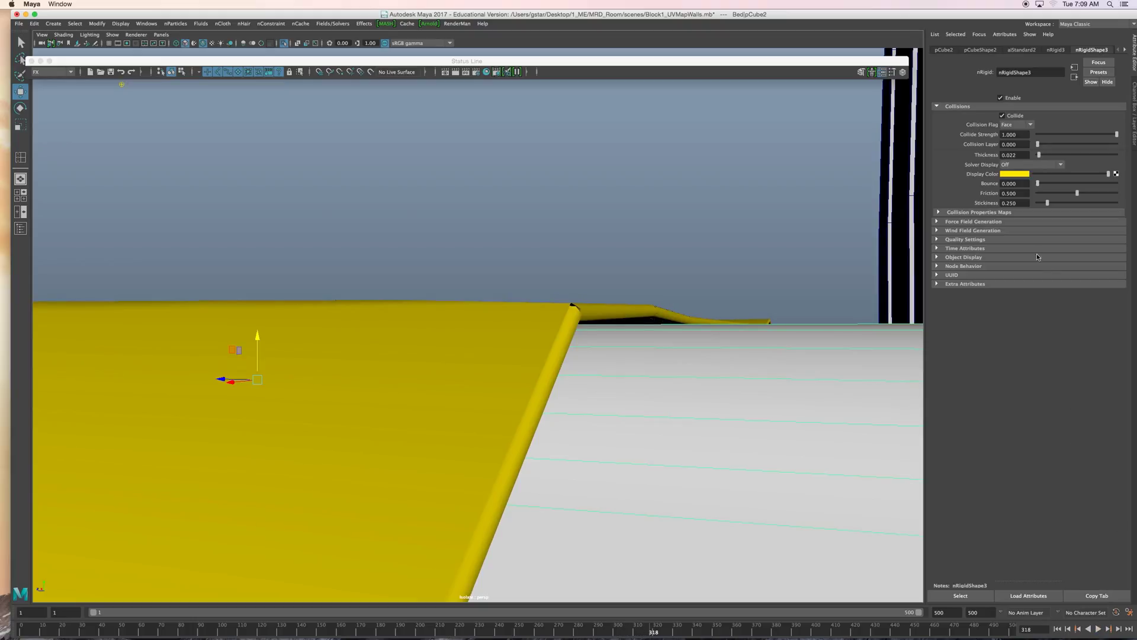
Step: Show the bed colliders' collision thickness and set their Thickness to 0.200, including pCube3
click(1028, 166)
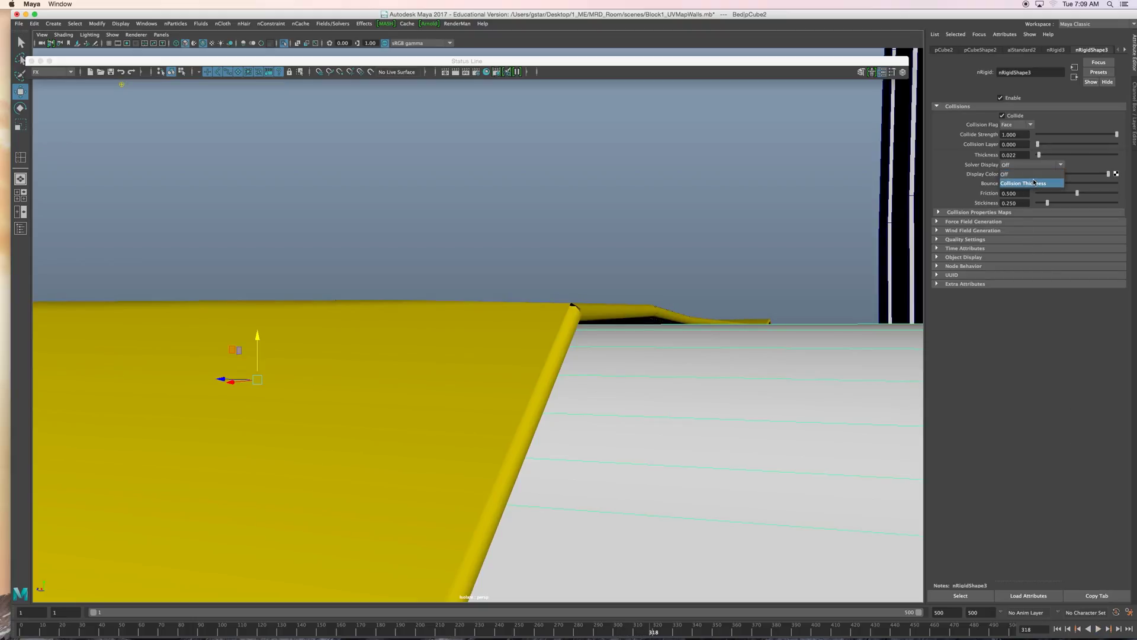
click(1032, 184)
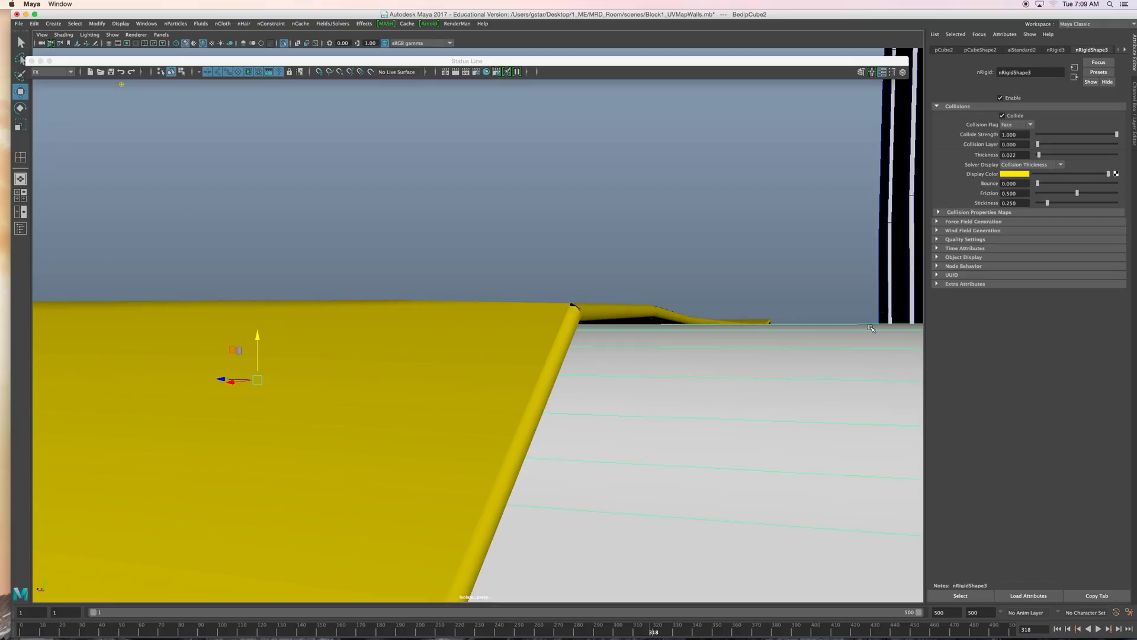
alt+drag(797, 354, 780, 313)
click(766, 271)
click(782, 320)
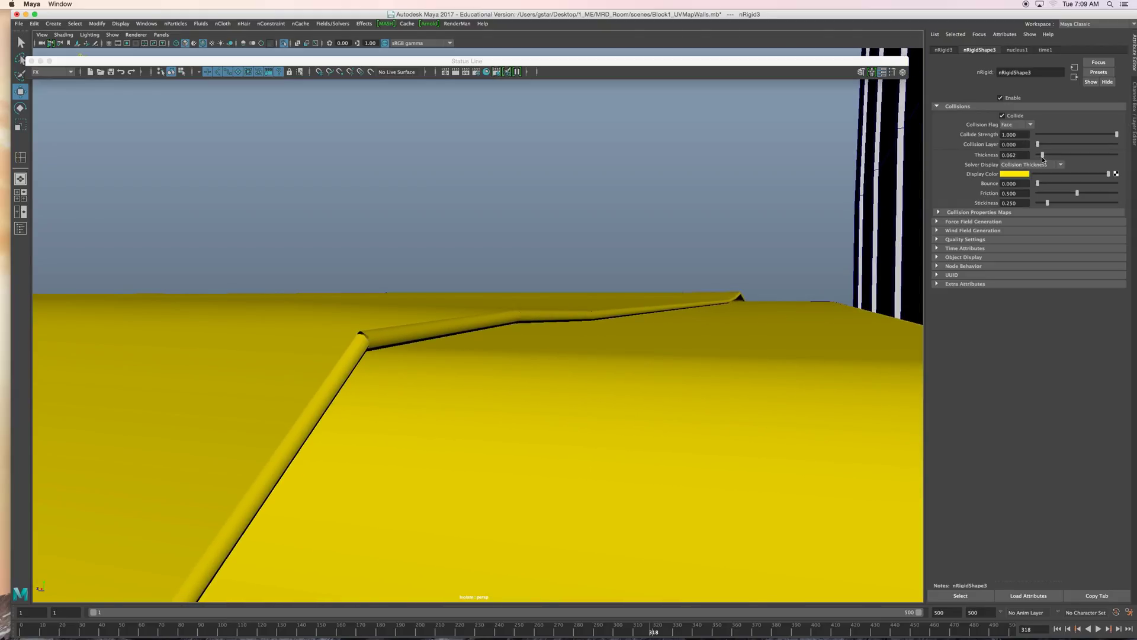
drag(1043, 156, 1046, 157)
alt+drag(624, 234, 523, 366)
click(522, 366)
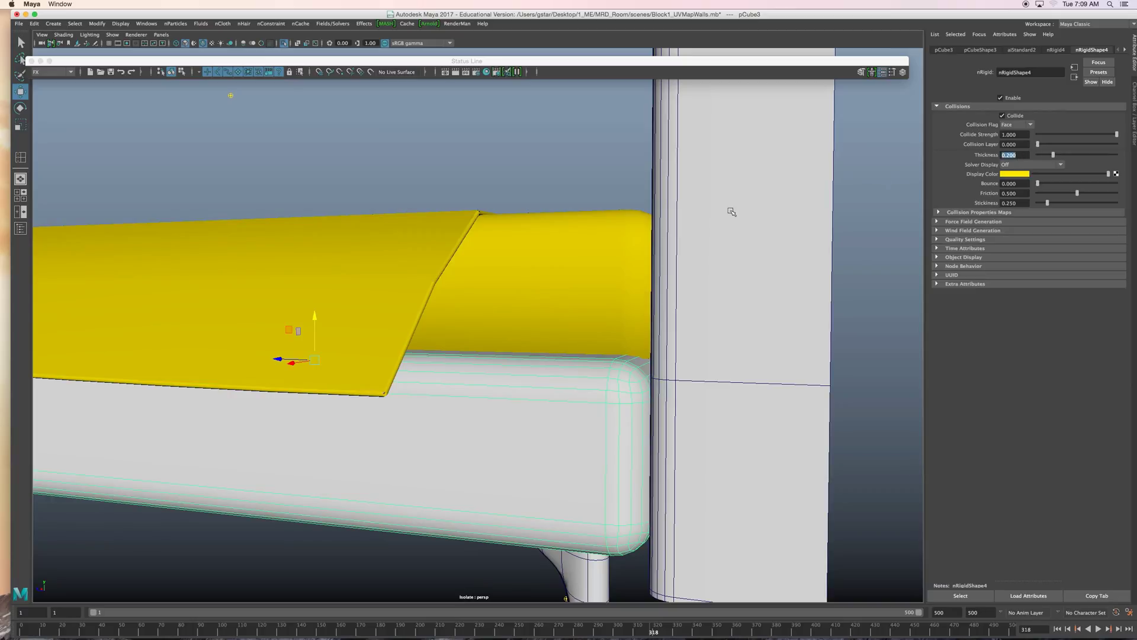
Step: Set Solver Display to Off on both the cloth plane and the bed collider
click(495, 206)
click(499, 217)
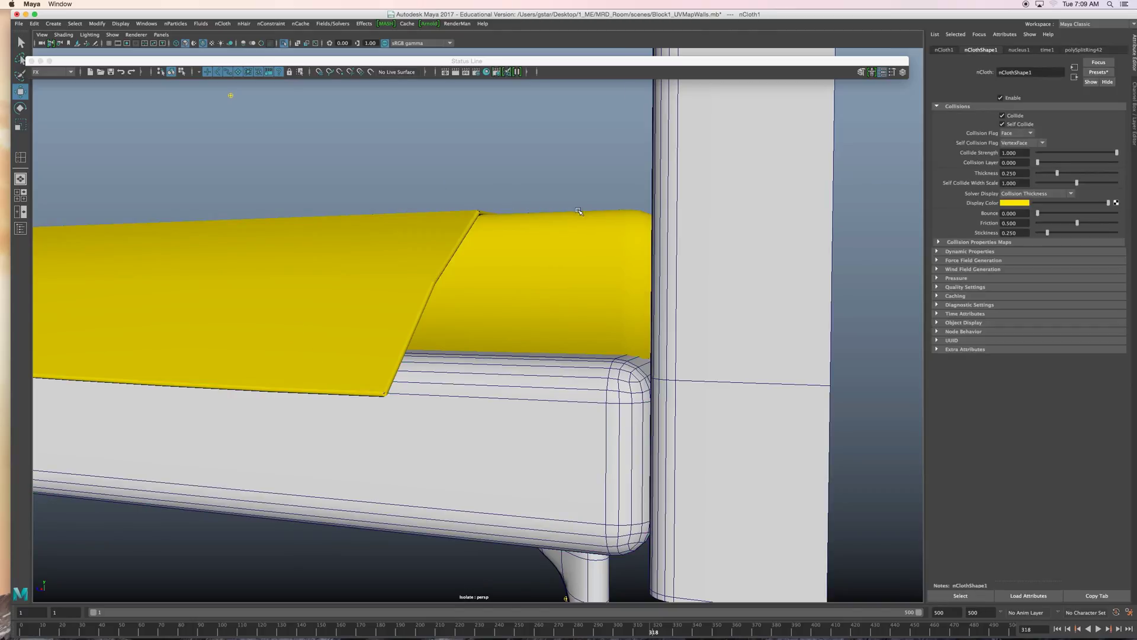
click(1006, 195)
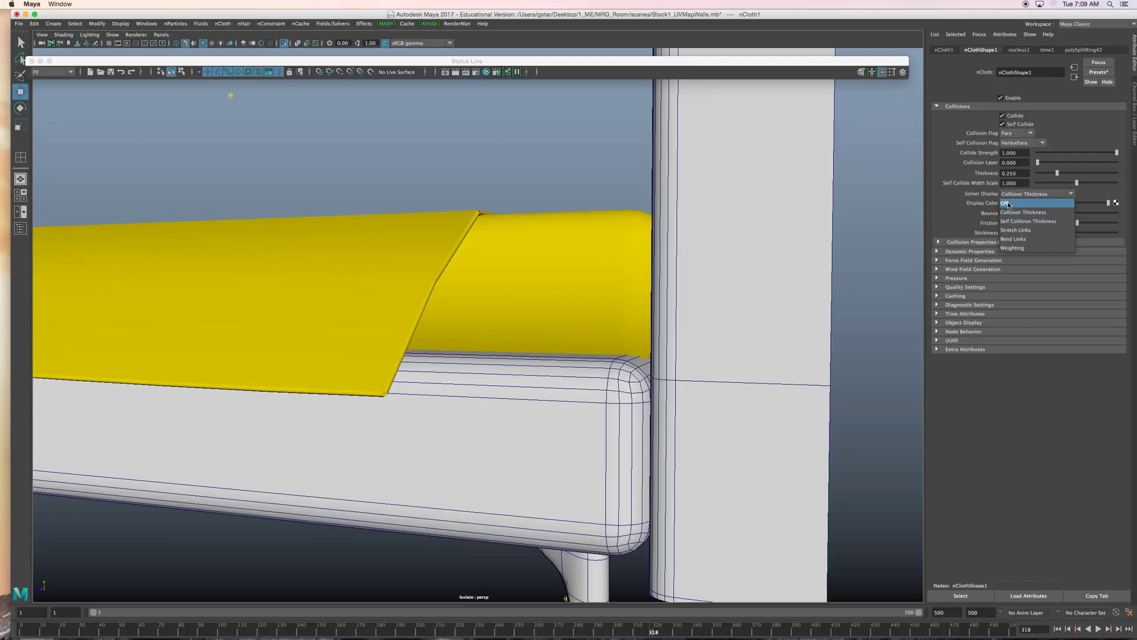
click(1025, 204)
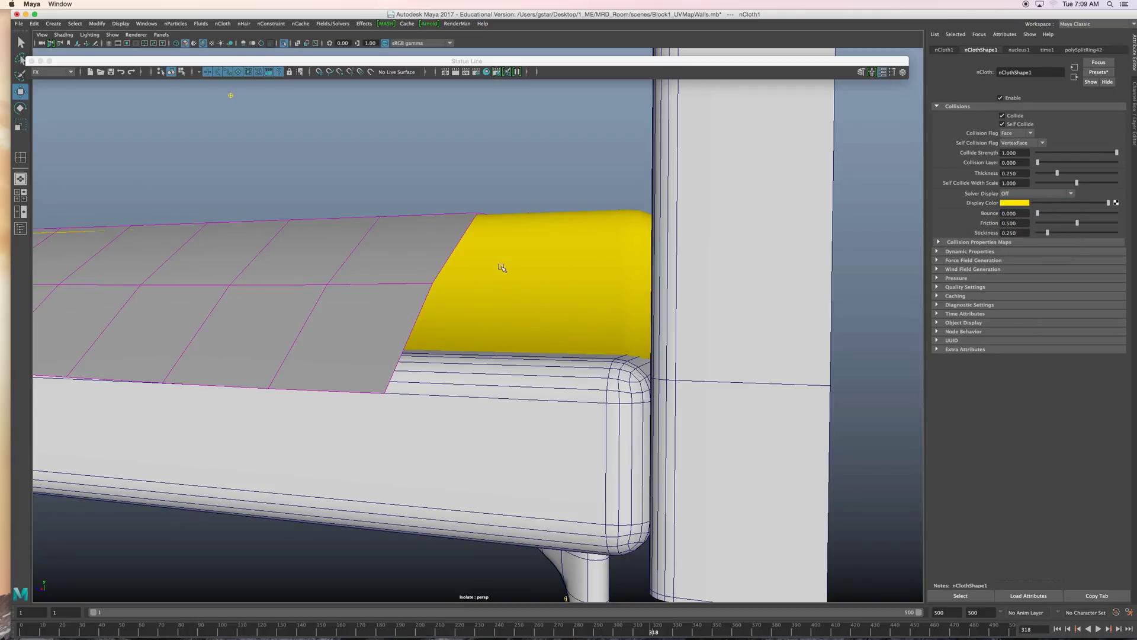
click(521, 264)
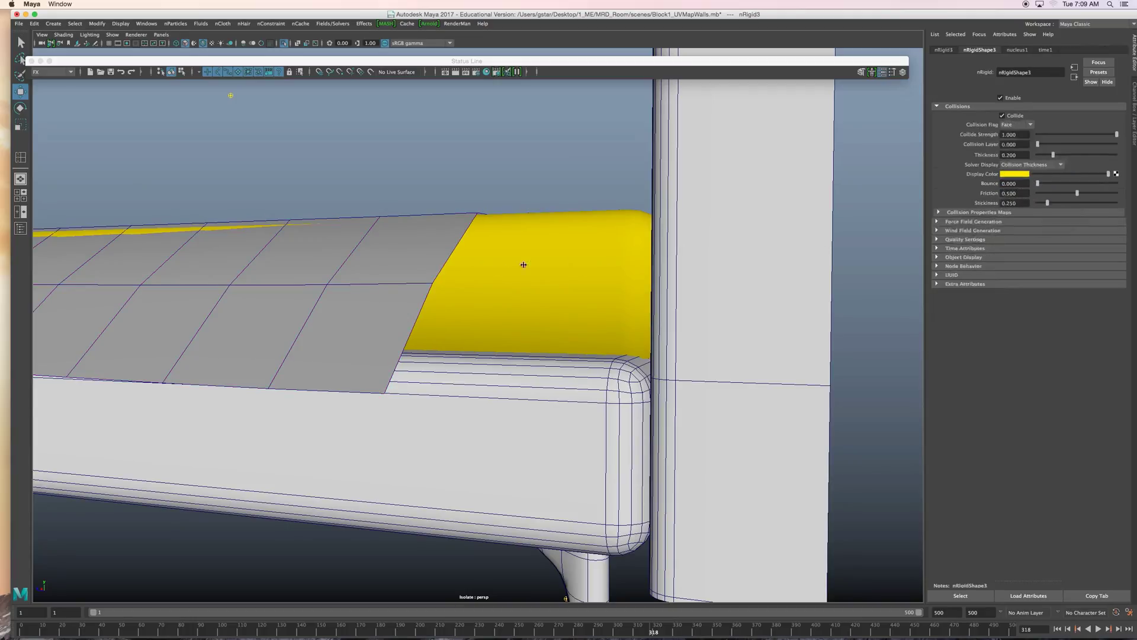
click(1023, 166)
click(1016, 166)
Step: Rewind and replay the drape over the bed, then reset the cloth flat at frame 1
alt+drag(652, 236, 533, 254)
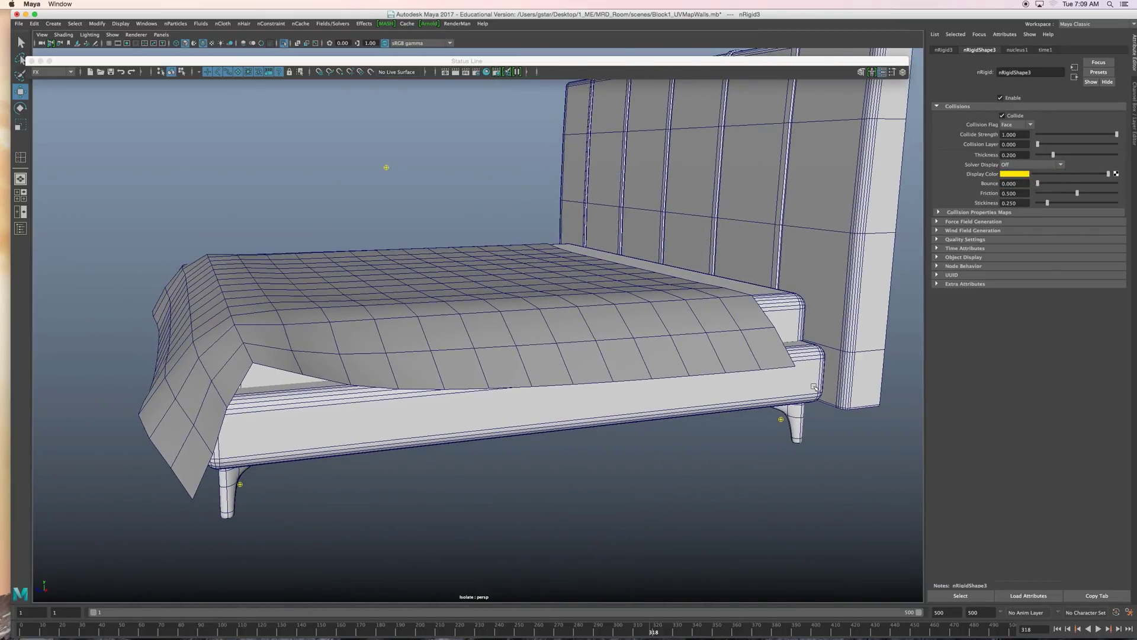
click(1057, 630)
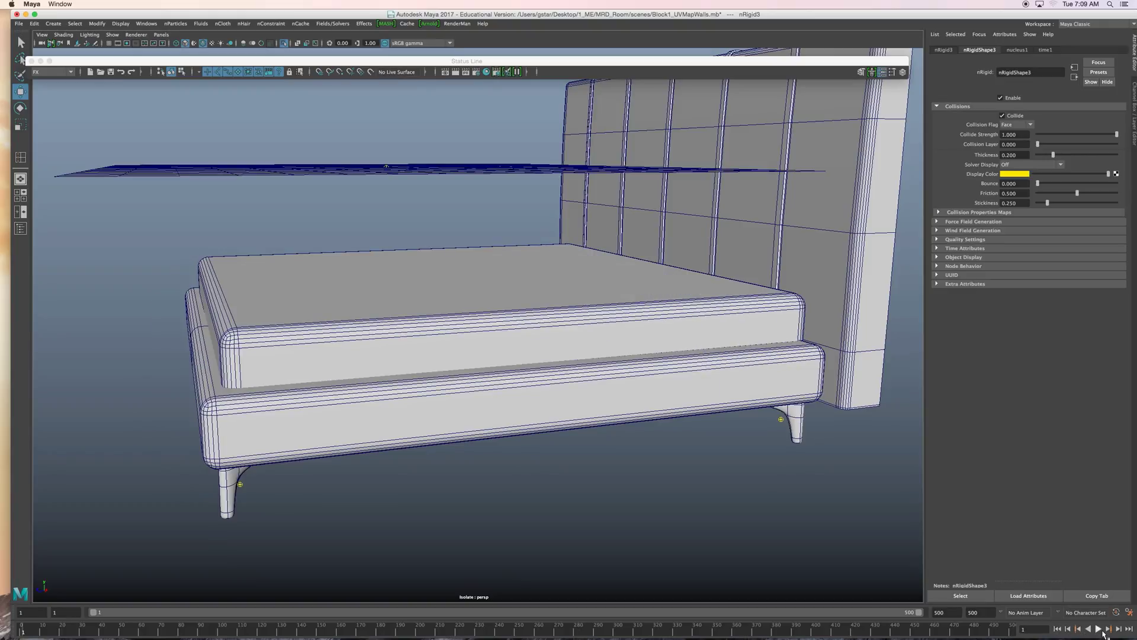
click(1099, 630)
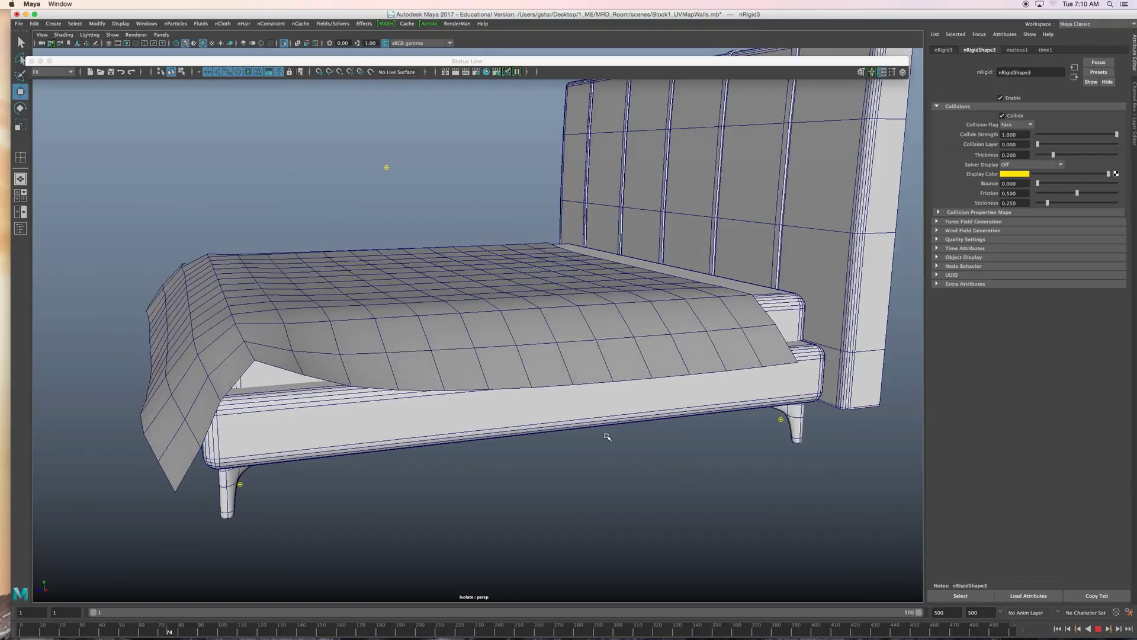
mouse_move(519, 429)
alt+mouse_down()
mouse_move(529, 408)
mouse_move(510, 436)
mouse_move(474, 442)
mouse_move(492, 459)
mouse_move(527, 435)
alt+mouse_up()
click(1057, 628)
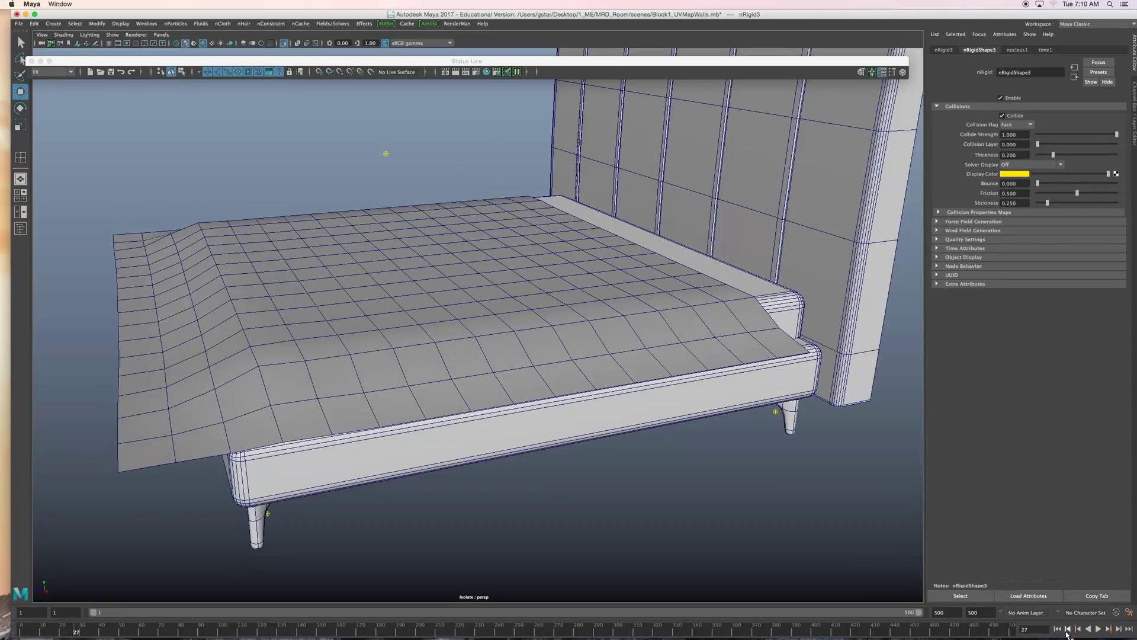
click(1058, 629)
scroll(896, 557, down, 5)
alt+drag(896, 556, 651, 466)
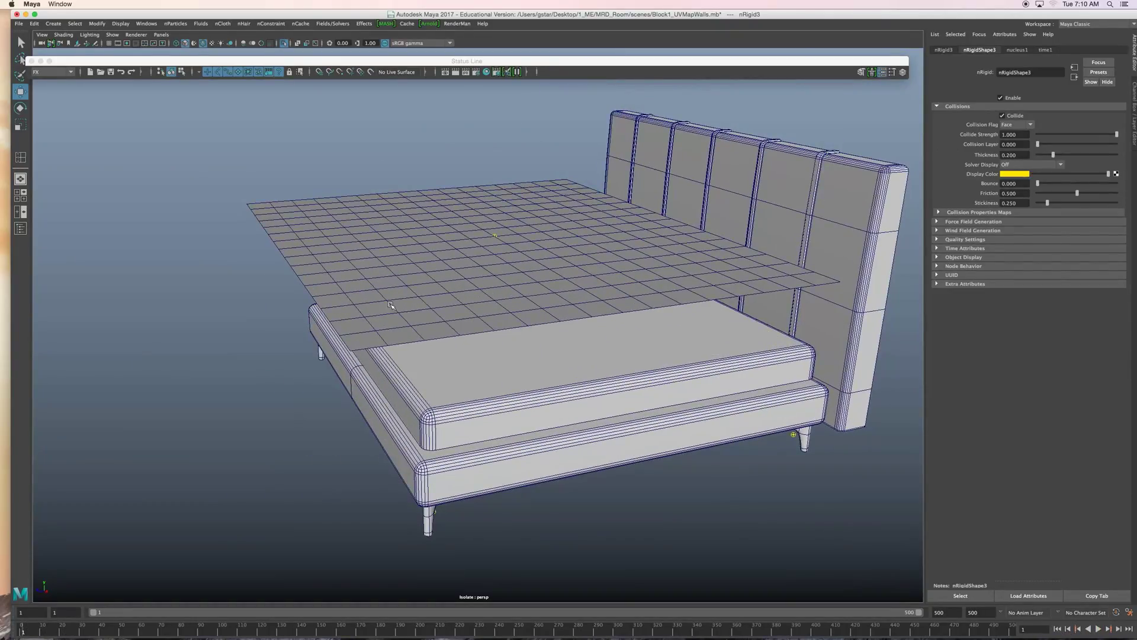
Step: Open the Hypergraph and show the cloth plane's input and output connections
click(274, 217)
alt+drag(273, 216, 283, 255)
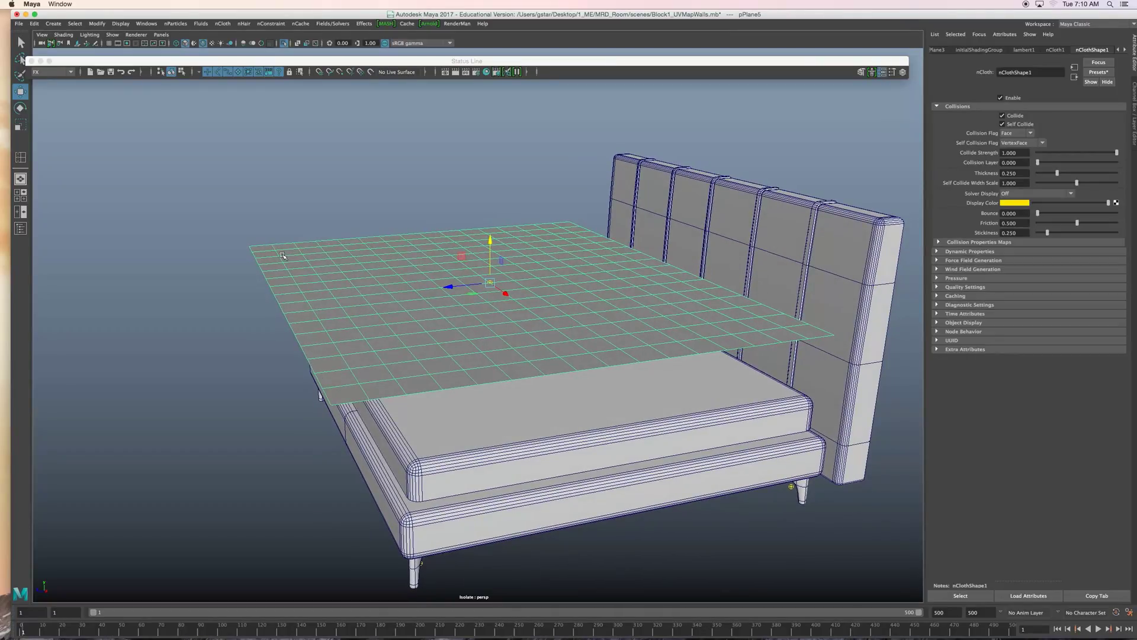
click(151, 25)
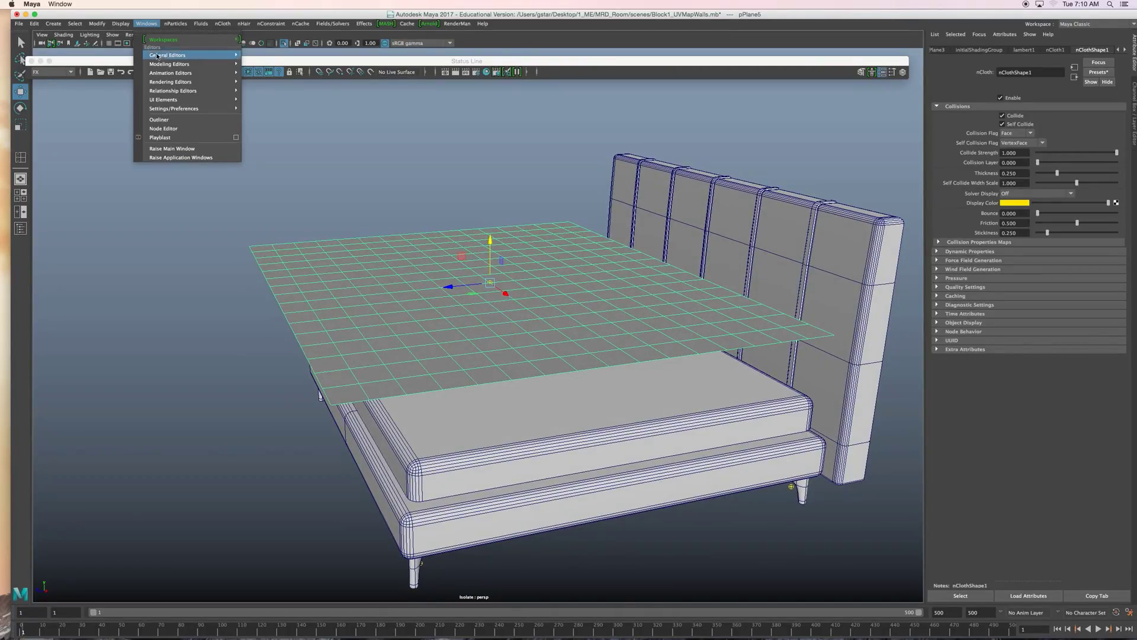
mouse_move(163, 59)
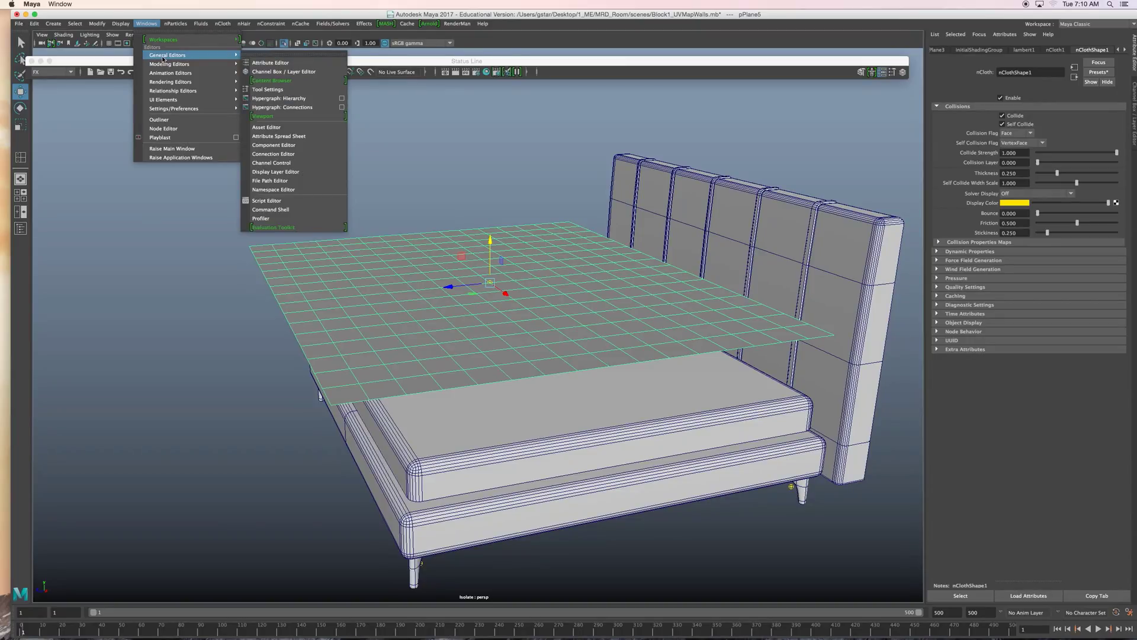
click(281, 101)
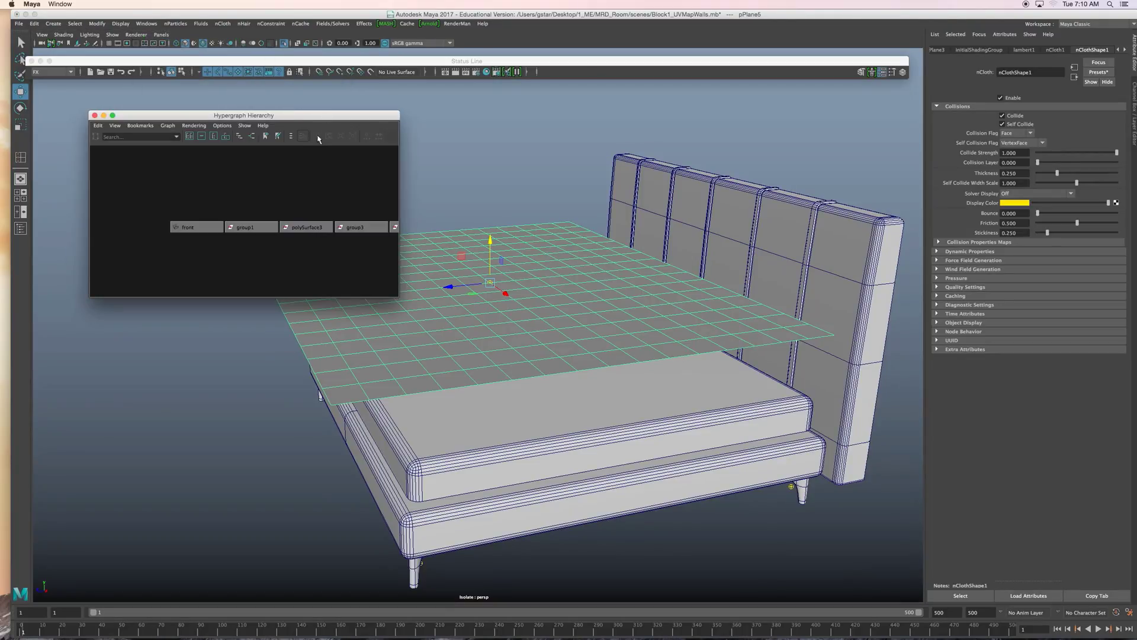
drag(290, 116, 264, 102)
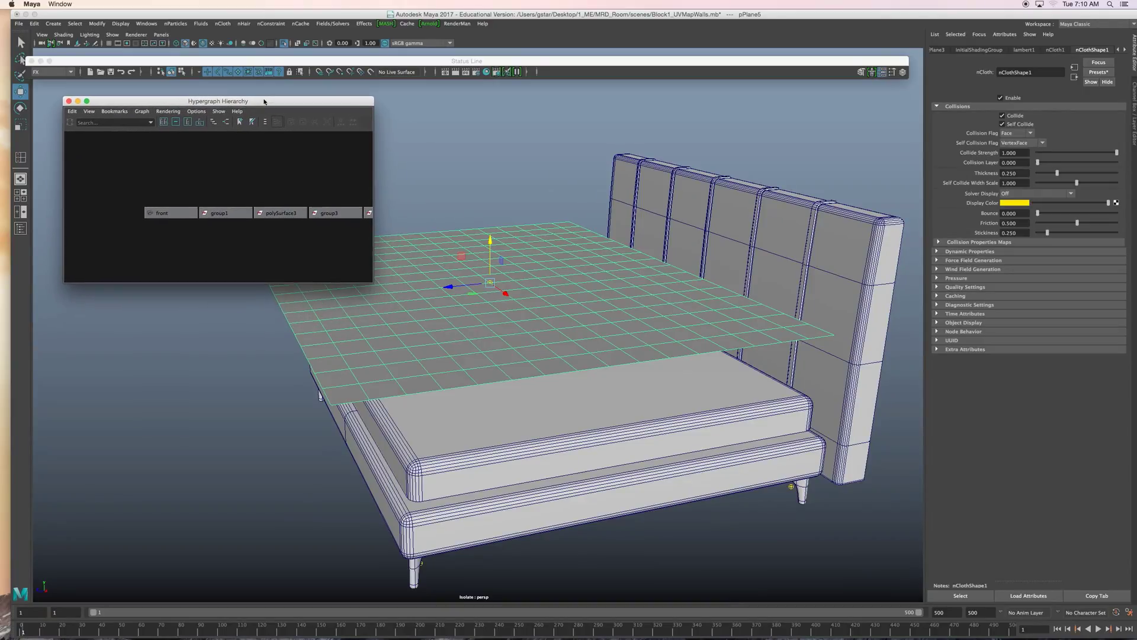
click(406, 247)
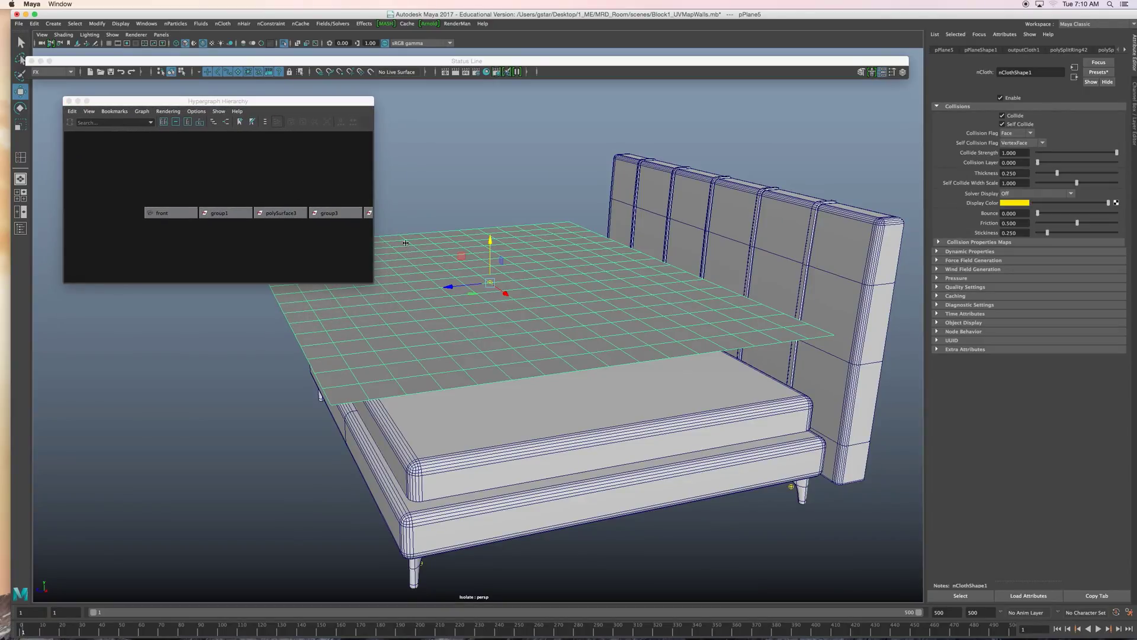
click(226, 125)
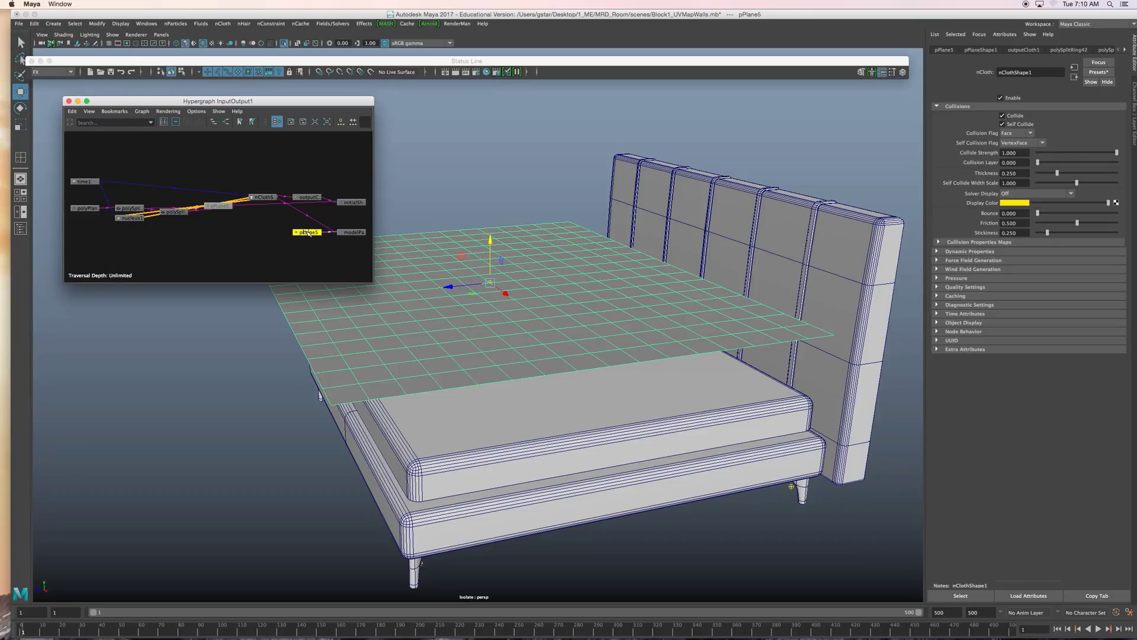
Step: Rearrange the pPlane5, pPlaneShape1, nCloth, polySplitRing42, outputCloth1 and time1 nodes in the graph
drag(302, 235, 254, 244)
drag(347, 233, 319, 238)
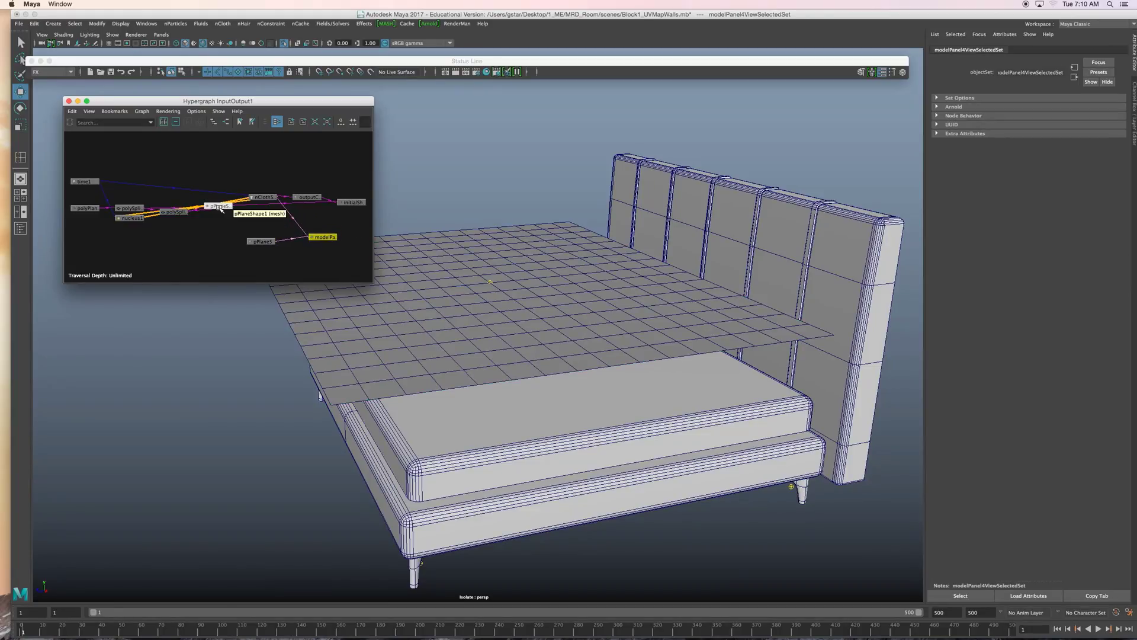
drag(221, 208, 194, 255)
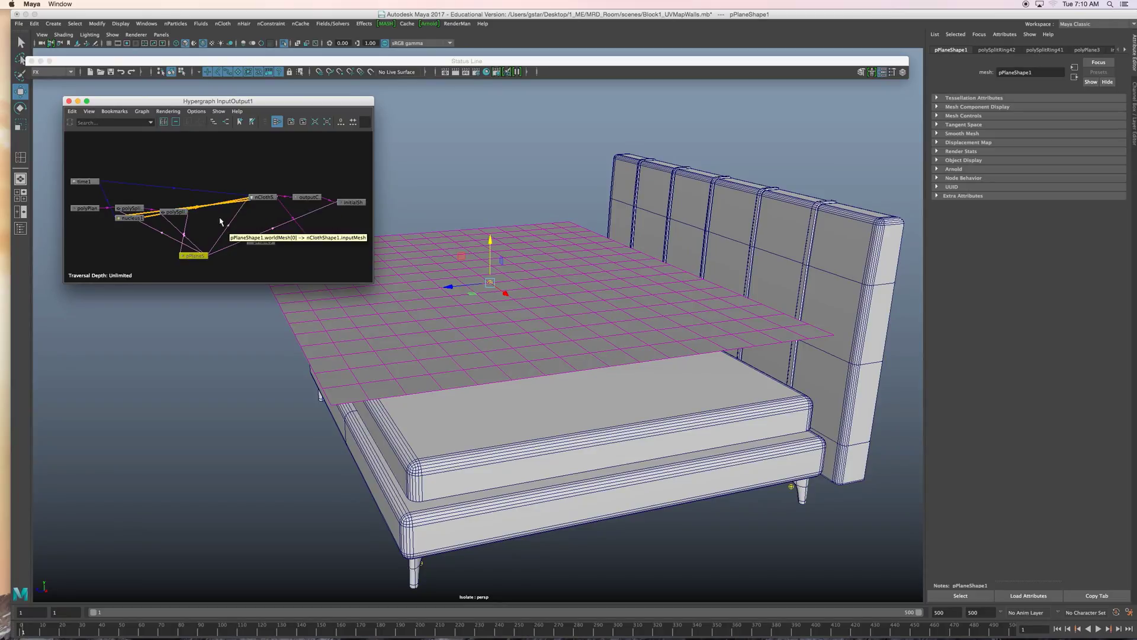
drag(260, 199, 253, 172)
drag(200, 259, 191, 268)
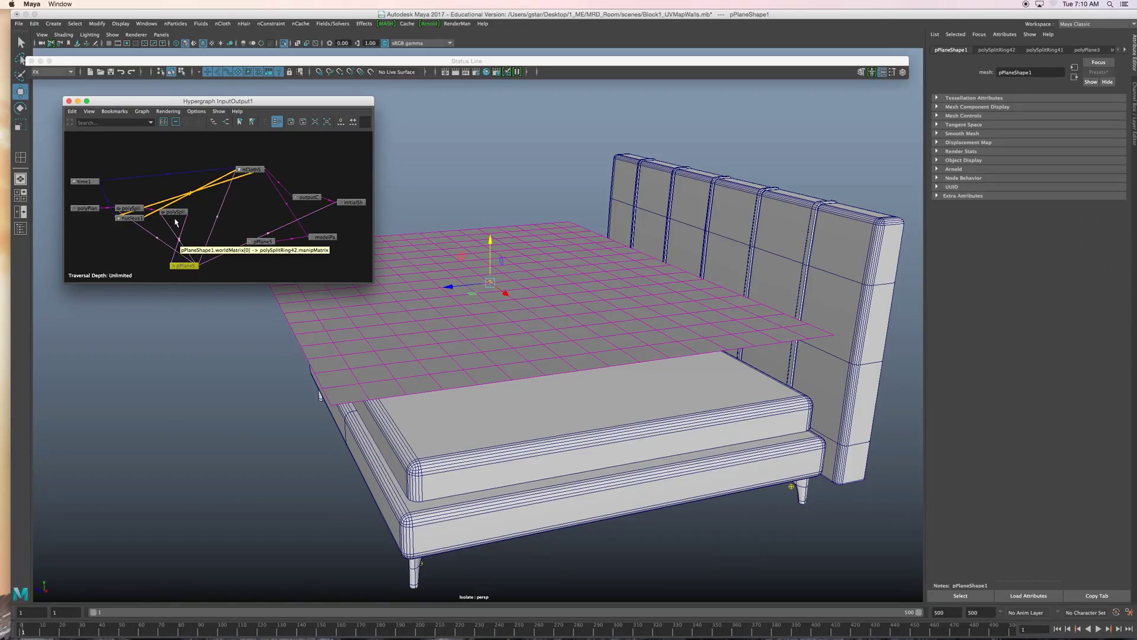
drag(175, 212, 318, 170)
drag(297, 260, 295, 154)
drag(308, 197, 311, 193)
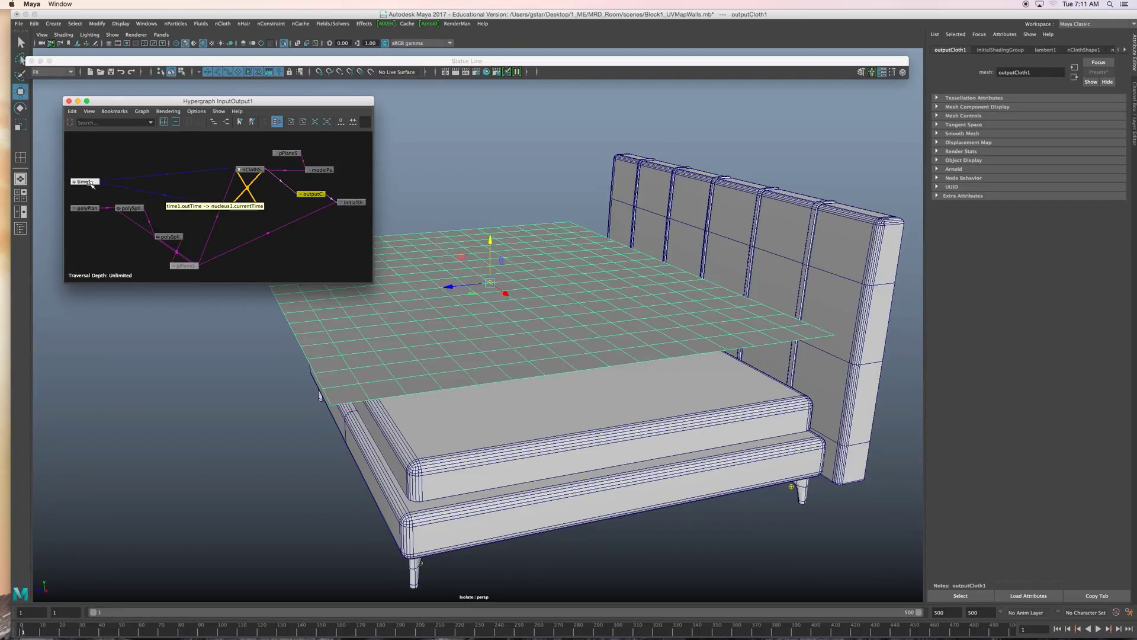
drag(93, 183, 113, 154)
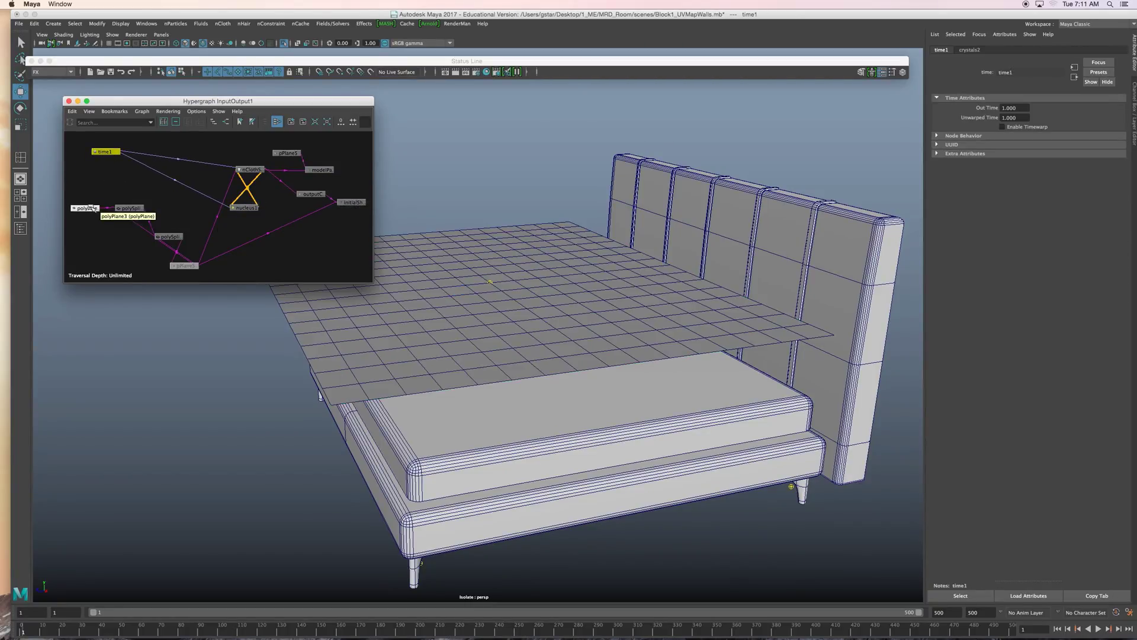
Step: Check the polyPlane3 and polySplitRing41 settings, then select the pPlaneShape1 mesh node
click(89, 208)
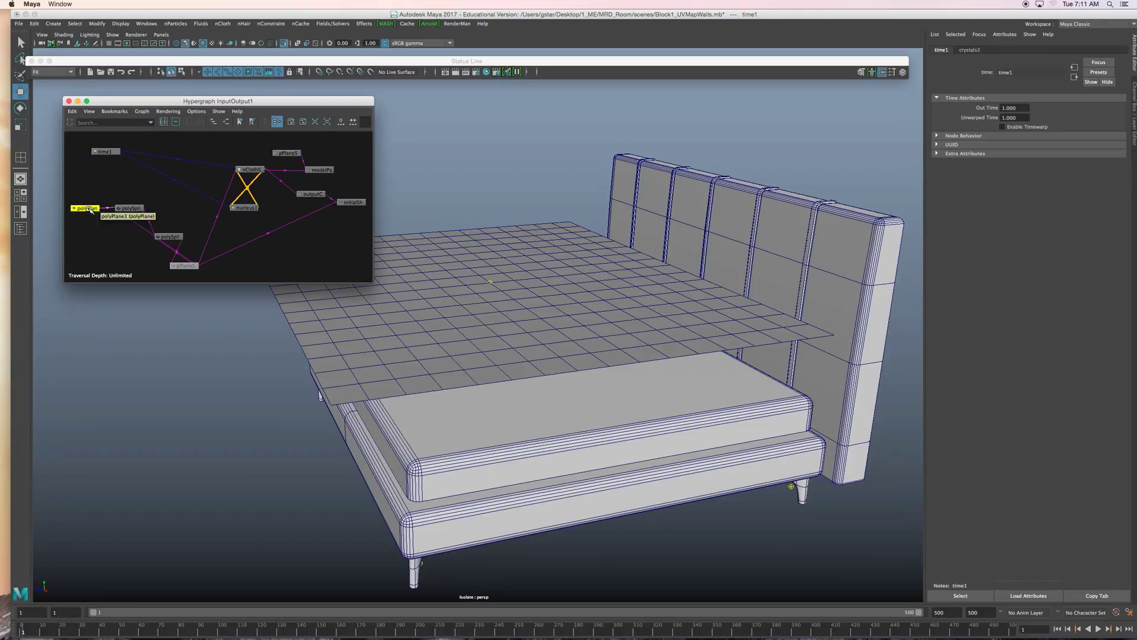
click(129, 209)
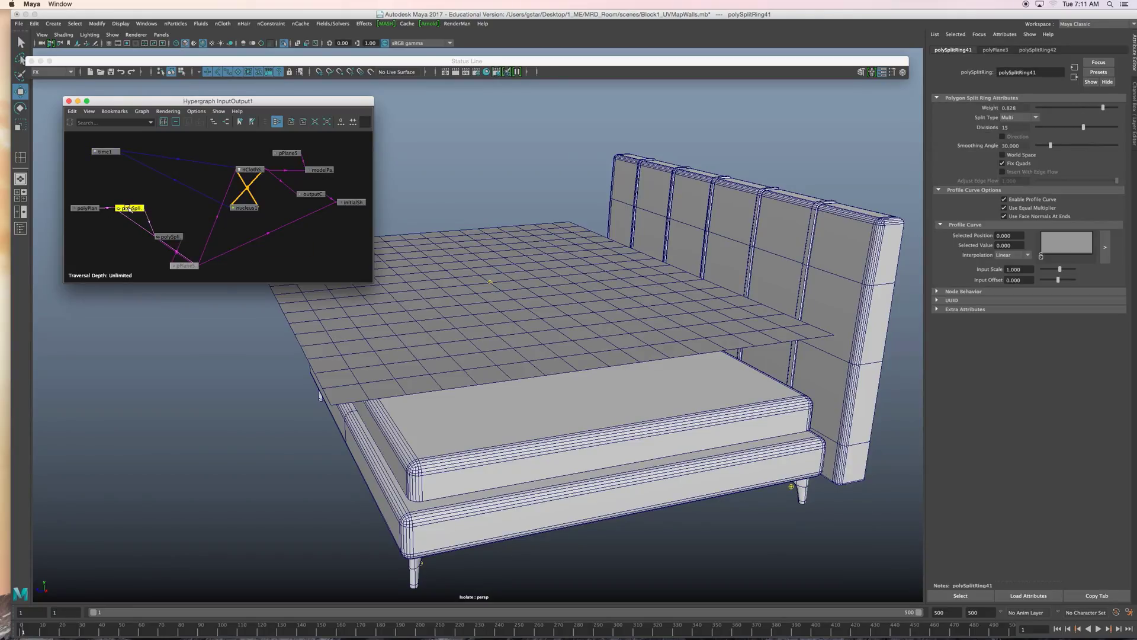
drag(165, 234, 167, 205)
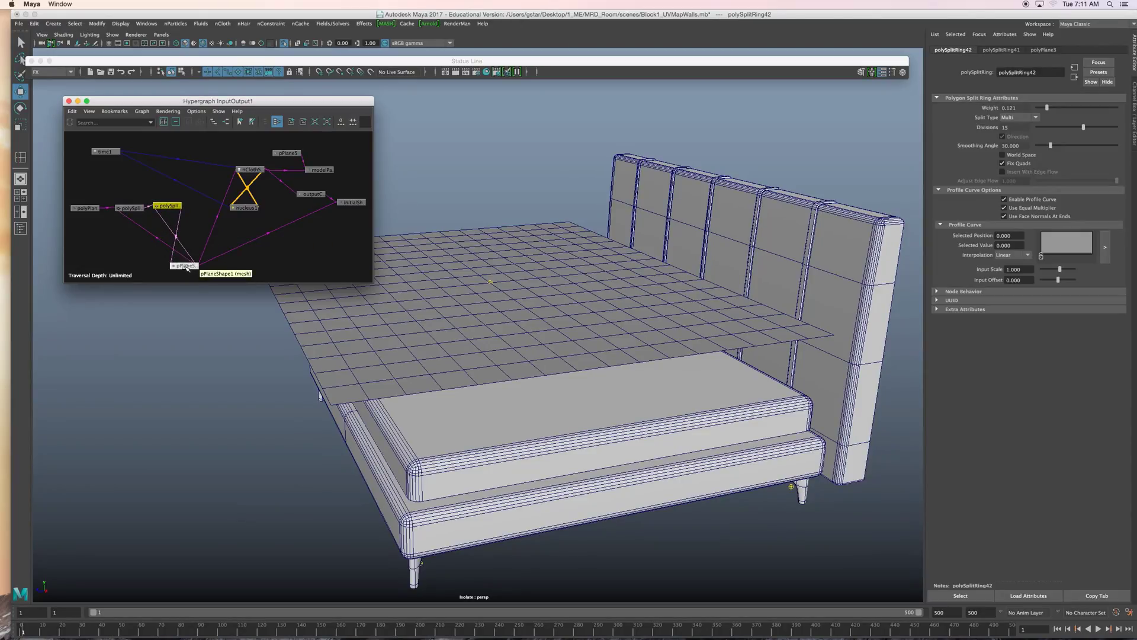
drag(186, 267, 201, 249)
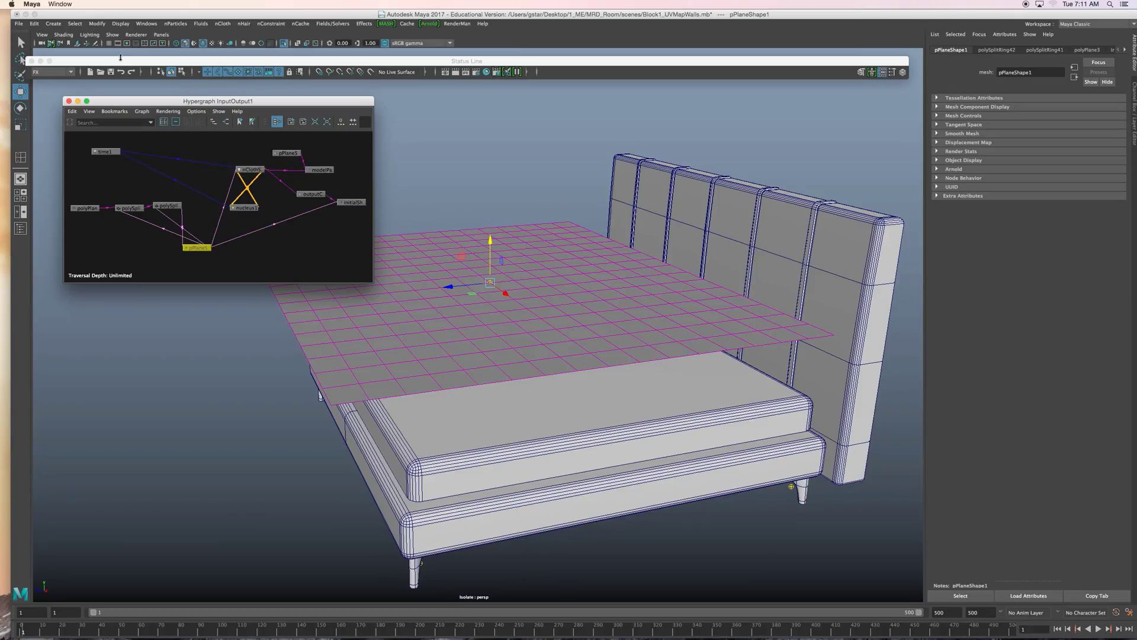
Step: Switch to the Modeling menu set and apply Mesh > Smooth to the plane
click(70, 72)
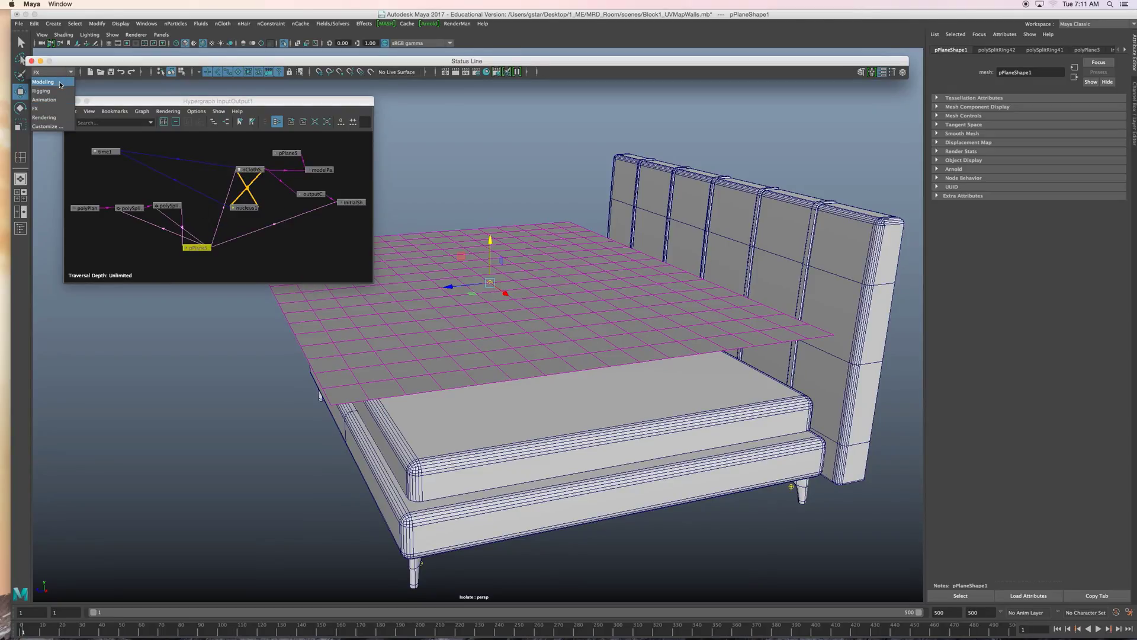
click(60, 84)
click(171, 24)
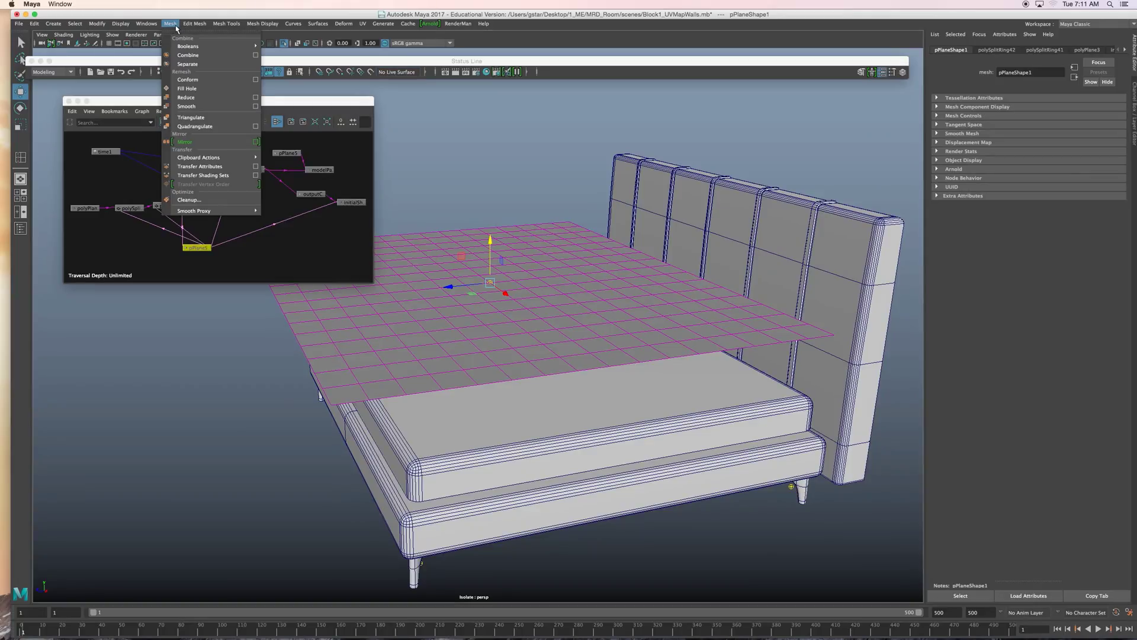
click(186, 108)
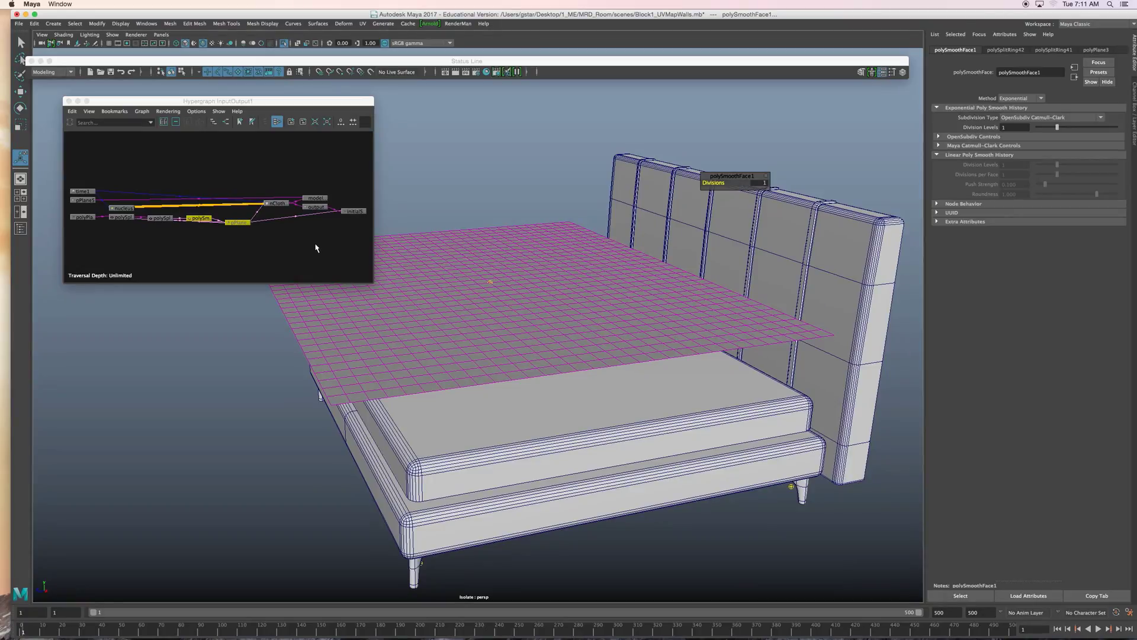
Step: Play the simulation to watch the smoothed cloth drape, then stop and rewind to frame 1
click(1097, 629)
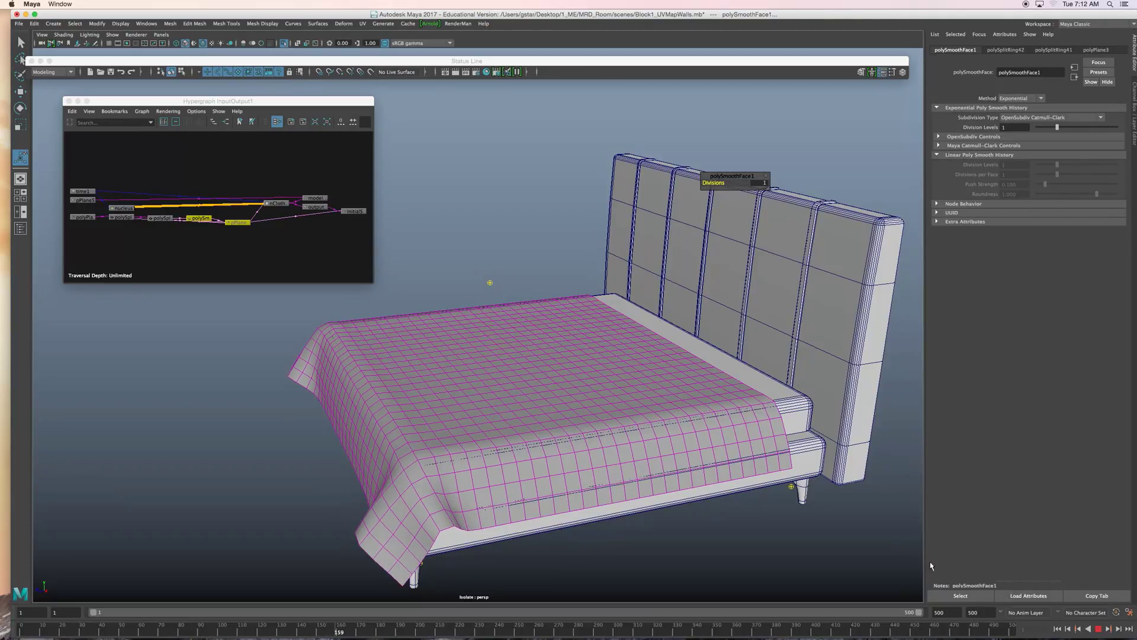
click(1098, 629)
click(1058, 629)
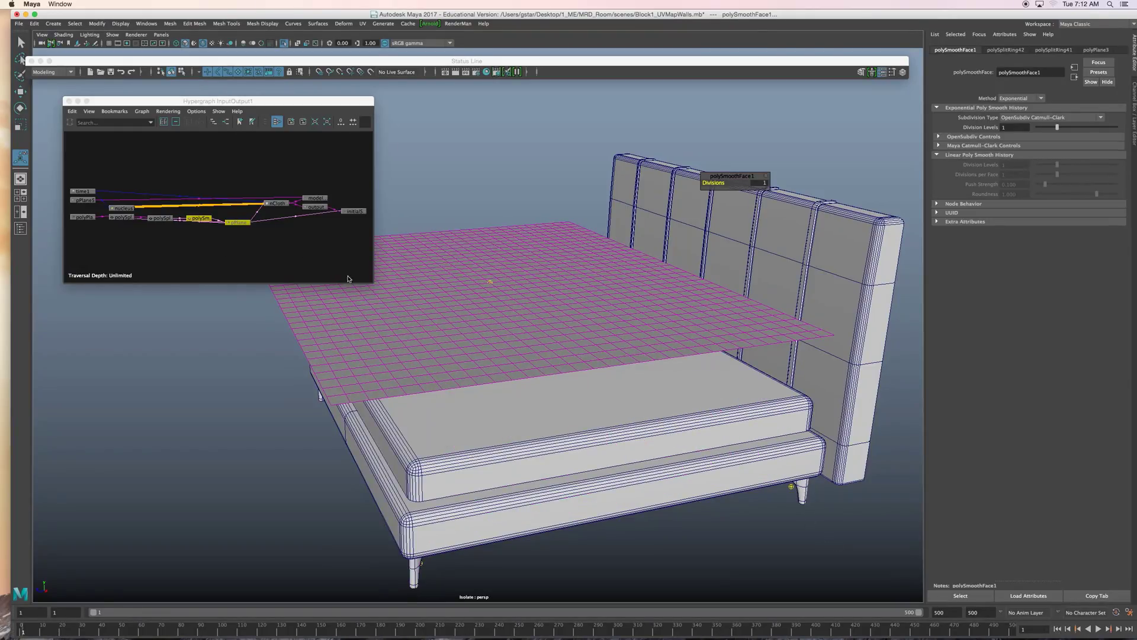
Step: Enlarge the Hypergraph and place the nCloth, nucleus, time1 and pPlane5 nodes together
drag(370, 285, 418, 353)
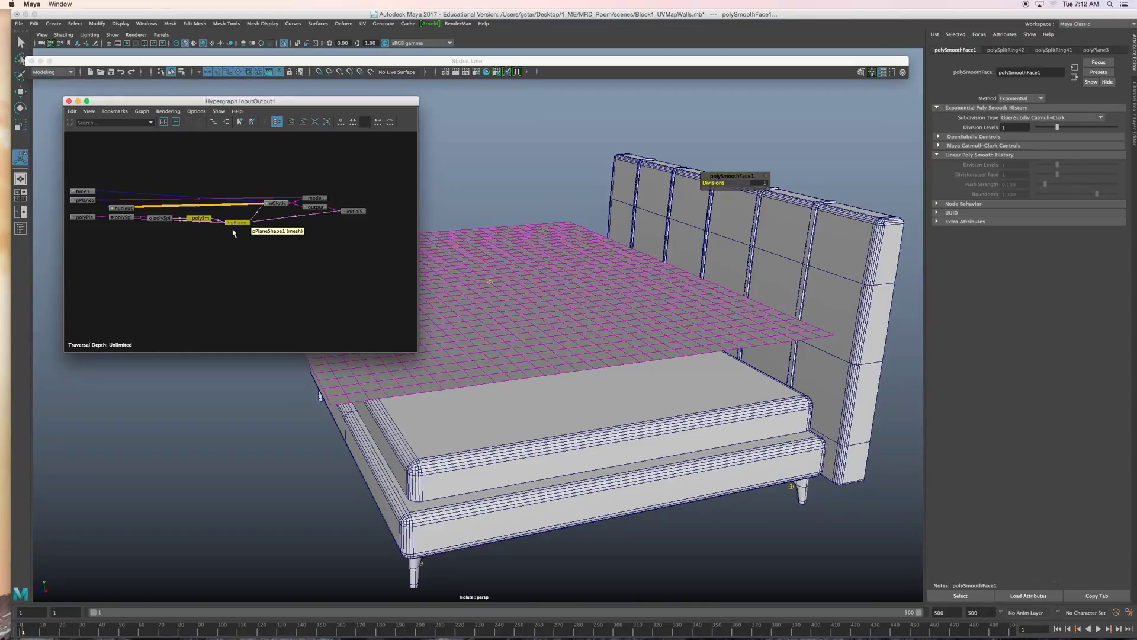
drag(230, 223, 219, 268)
click(235, 289)
click(224, 264)
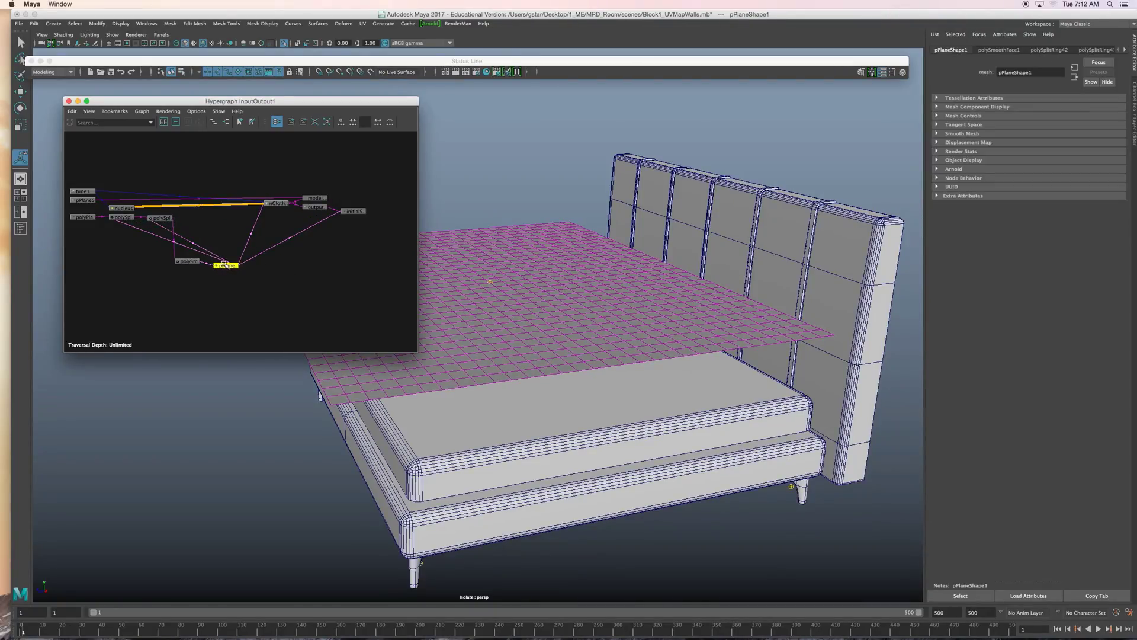
drag(277, 206, 278, 168)
drag(128, 209, 273, 193)
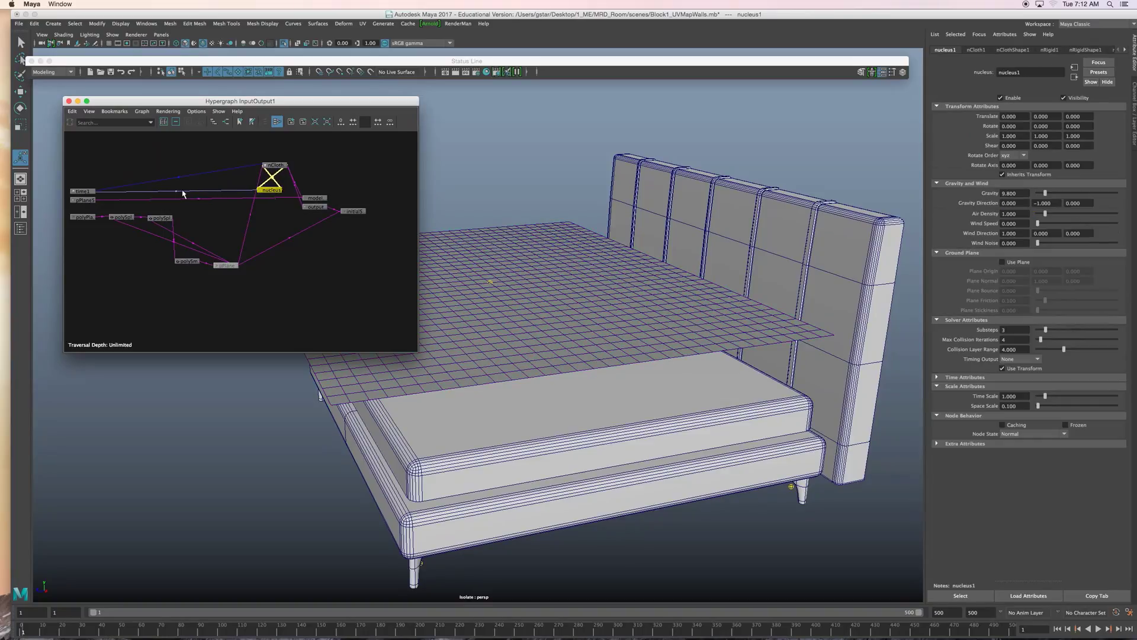
drag(81, 192, 119, 150)
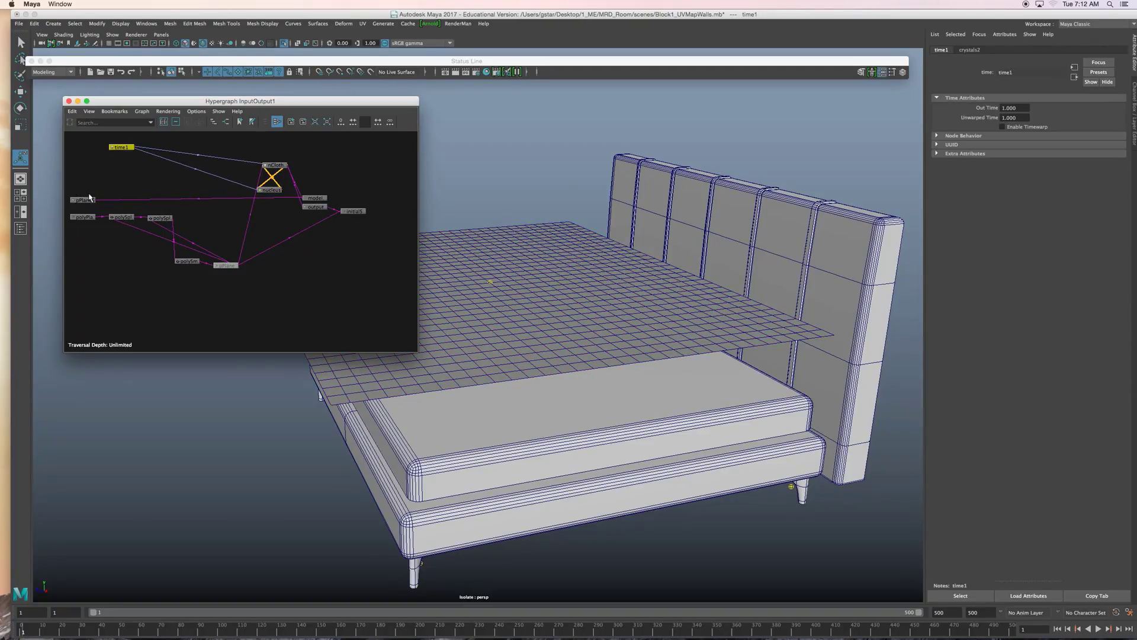
drag(85, 200, 335, 176)
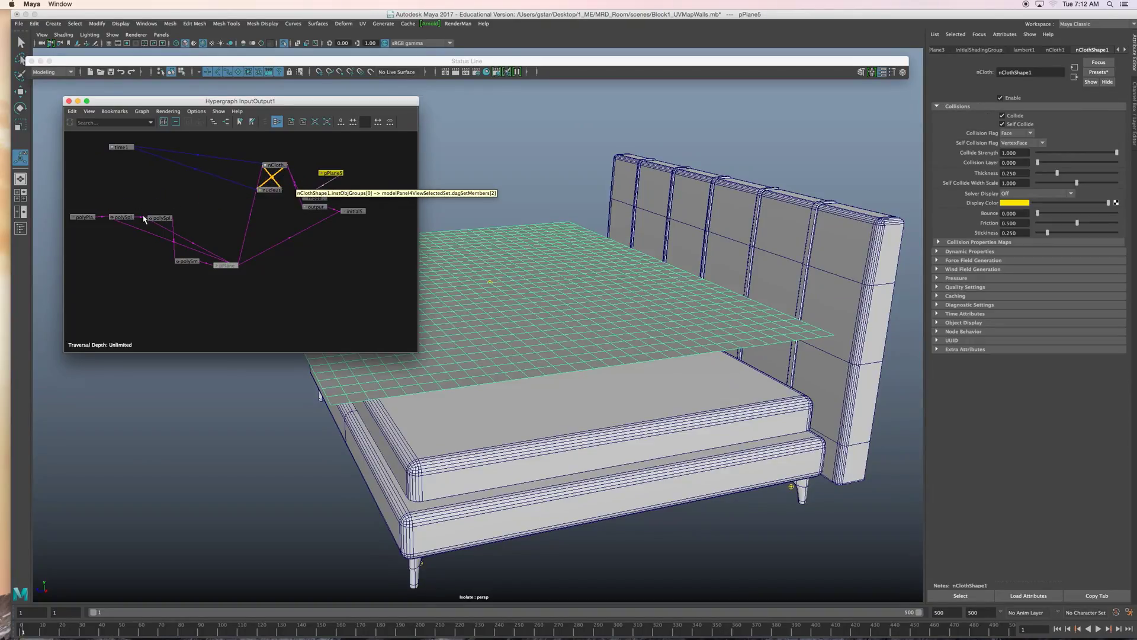
Step: Line up polySmooth beside polyPlane3 and polySplitRing41, moving the plane shape node up
click(85, 217)
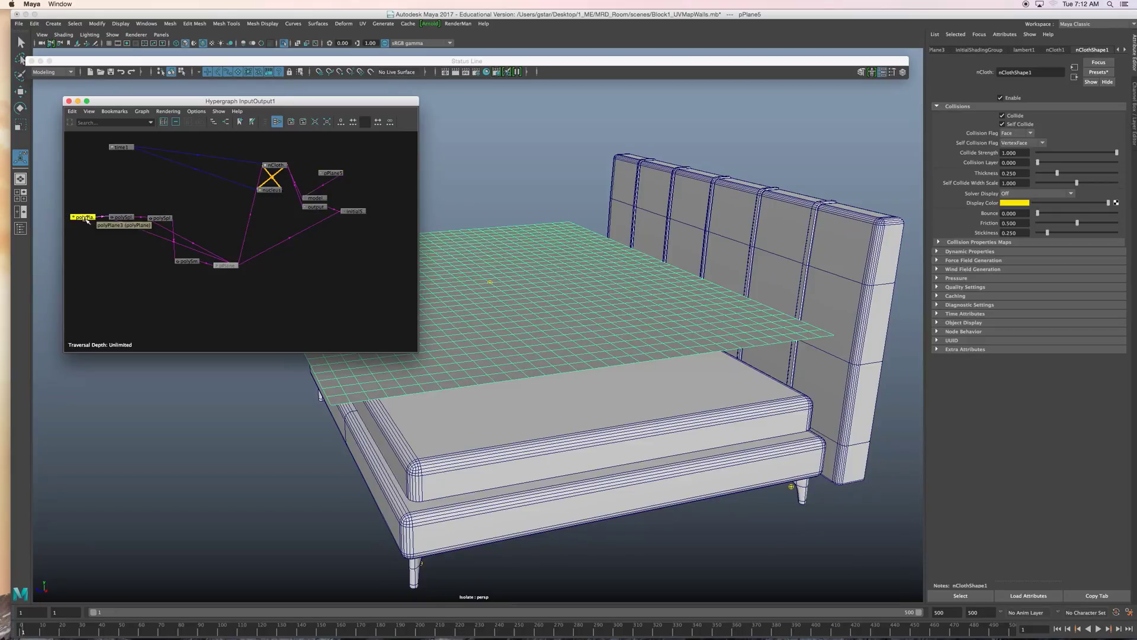
drag(118, 220, 160, 198)
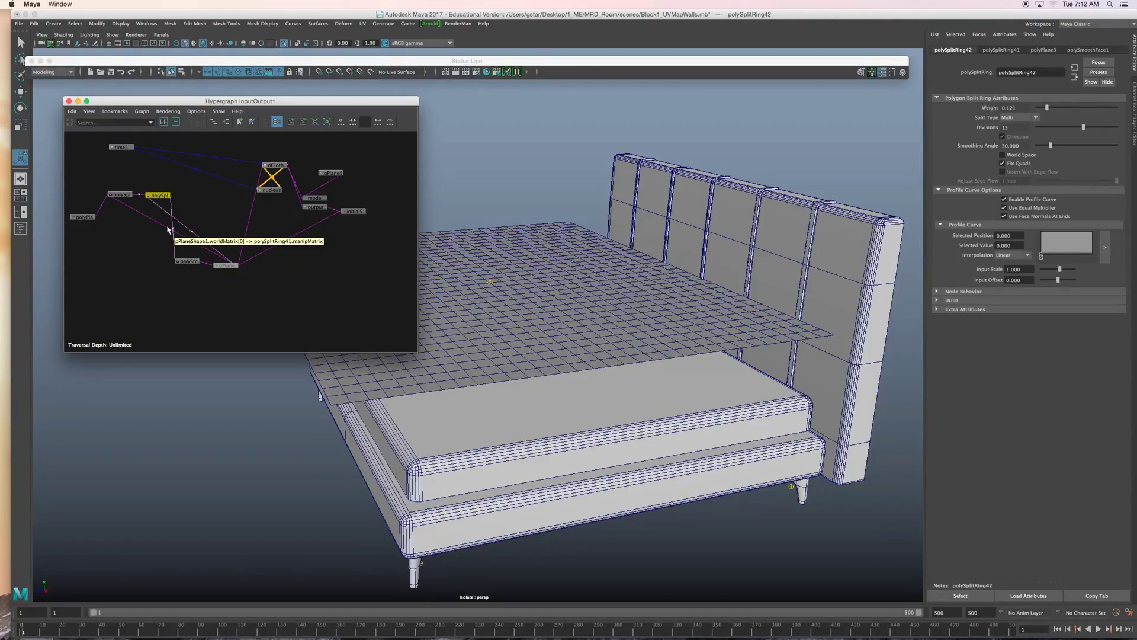
drag(188, 261, 192, 200)
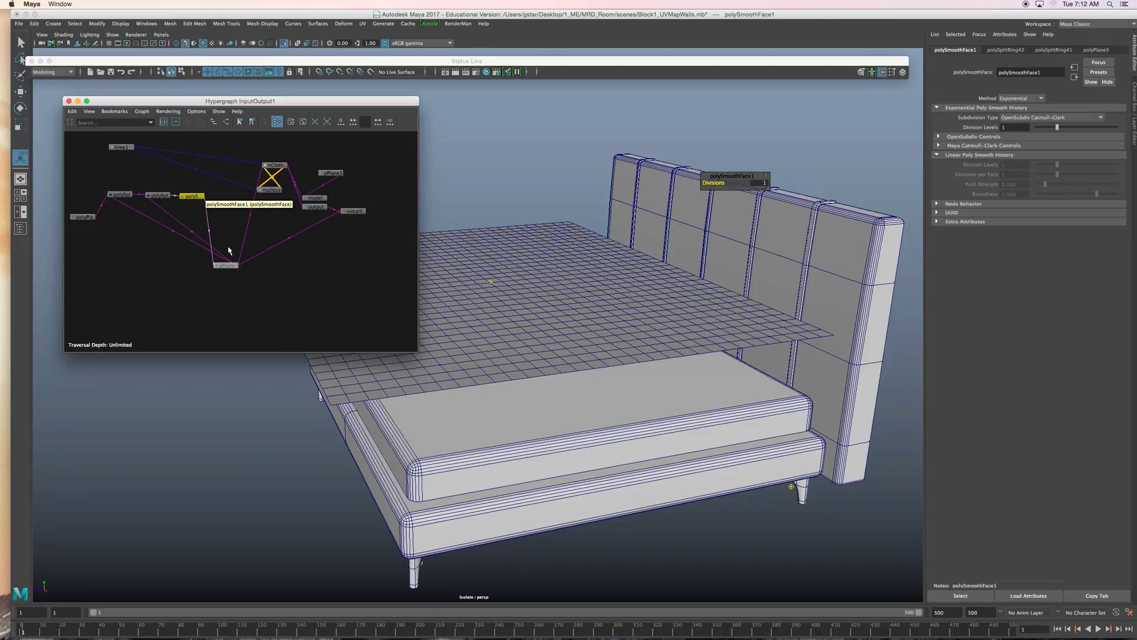
drag(230, 269, 233, 235)
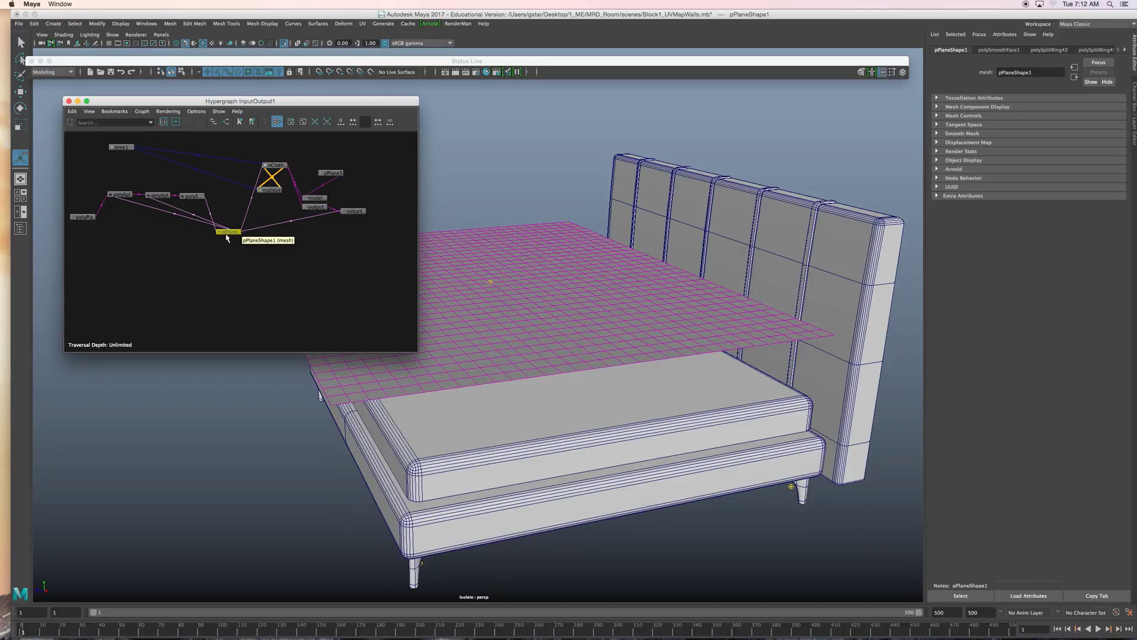
click(231, 245)
Step: Pan the graph to review pPlane5's nCloth settings, then select pPlaneShape1
scroll(232, 246, up, 3)
scroll(233, 246, up, 5)
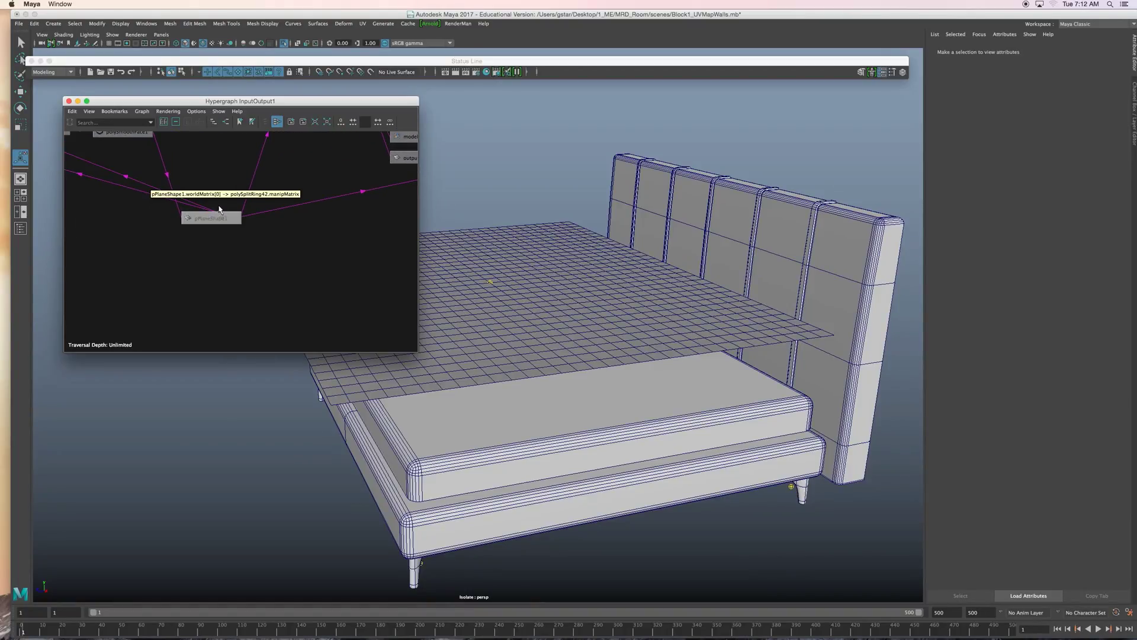
alt+middle_drag(160, 151, 180, 201)
alt+middle_drag(254, 239, 202, 256)
alt+middle_drag(312, 214, 263, 263)
alt+middle_drag(300, 214, 230, 227)
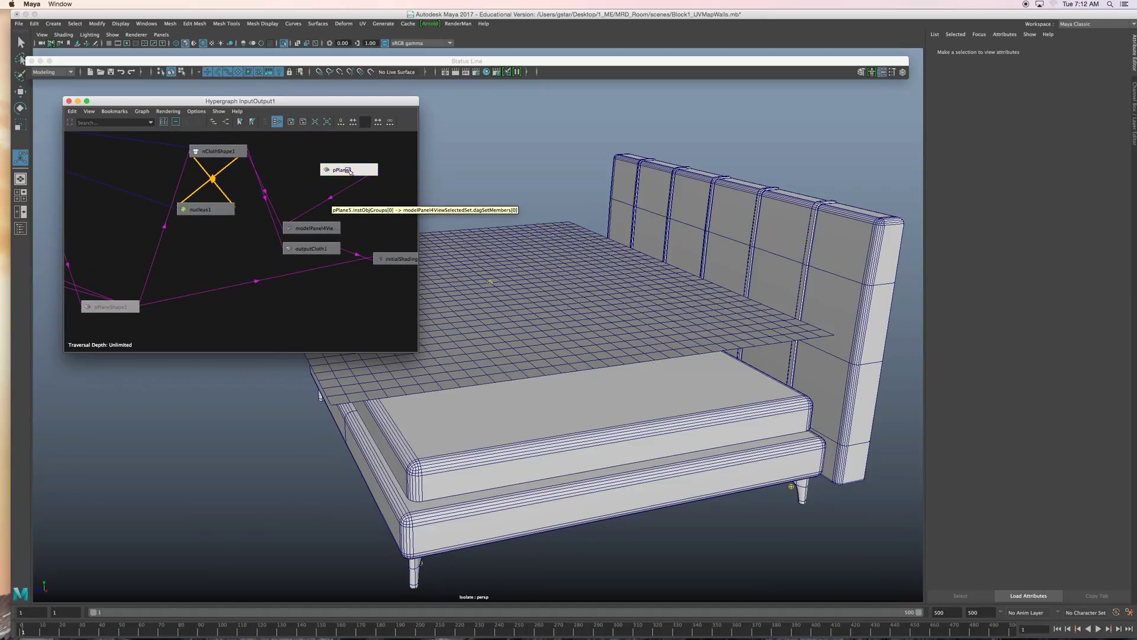
click(349, 170)
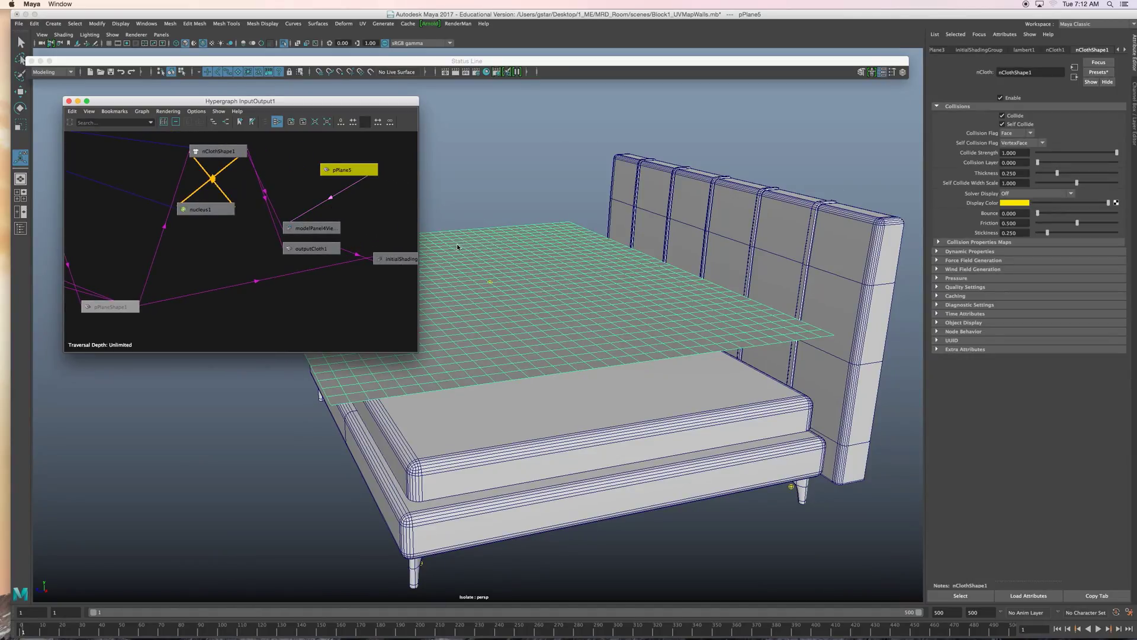
alt+middle_drag(275, 256, 324, 242)
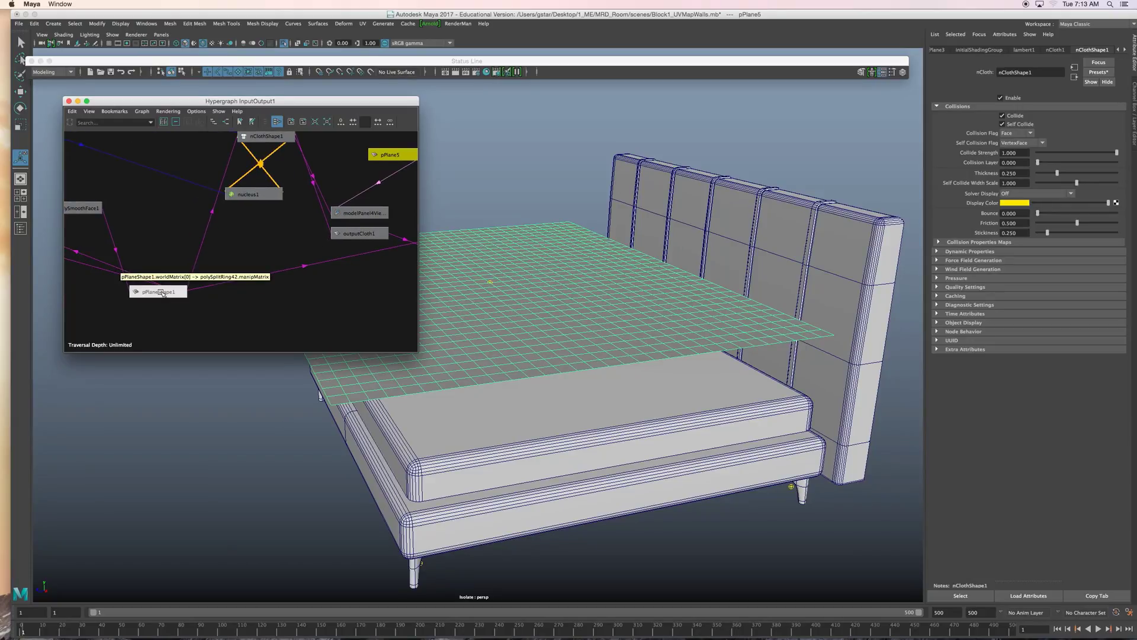
click(161, 292)
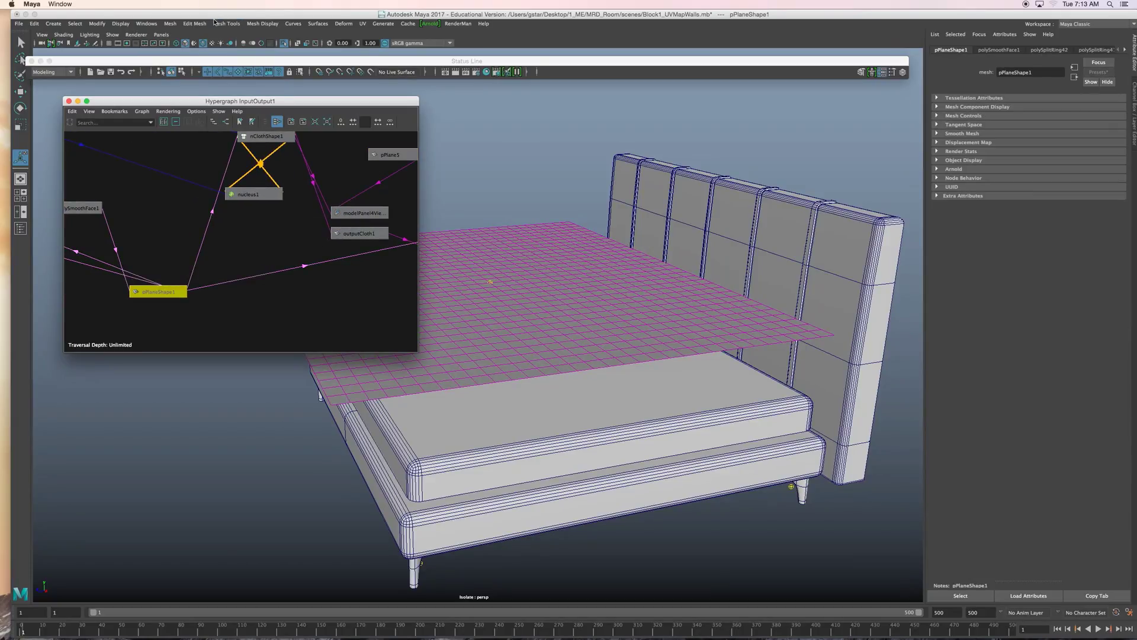
Step: Apply Mesh > Smooth to the plane a second time for a denser cloth
click(171, 25)
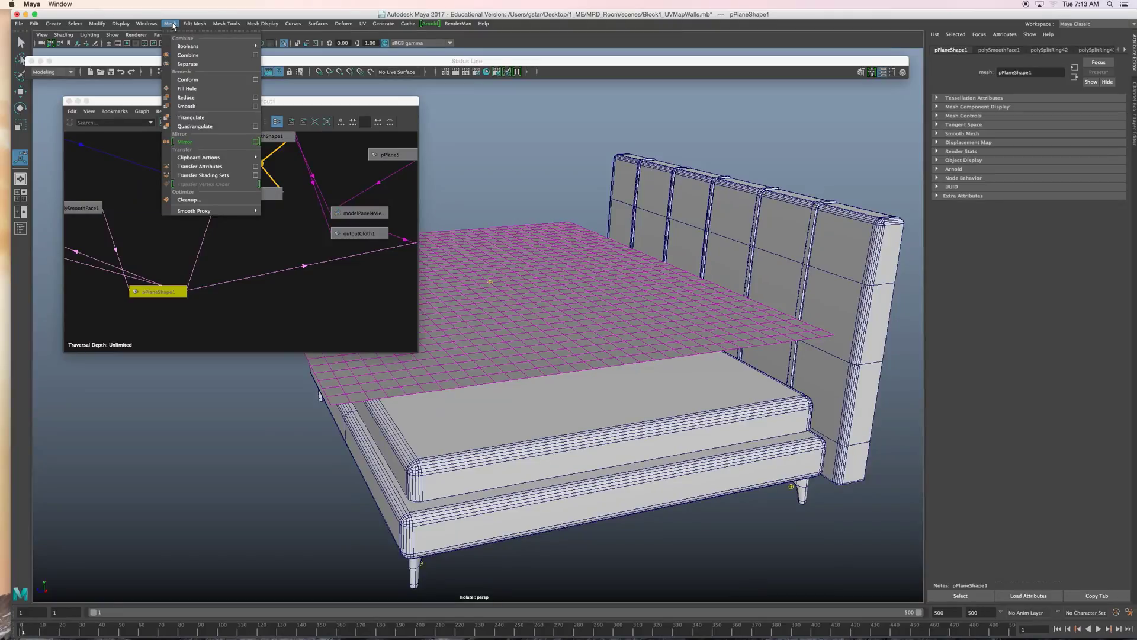
click(187, 107)
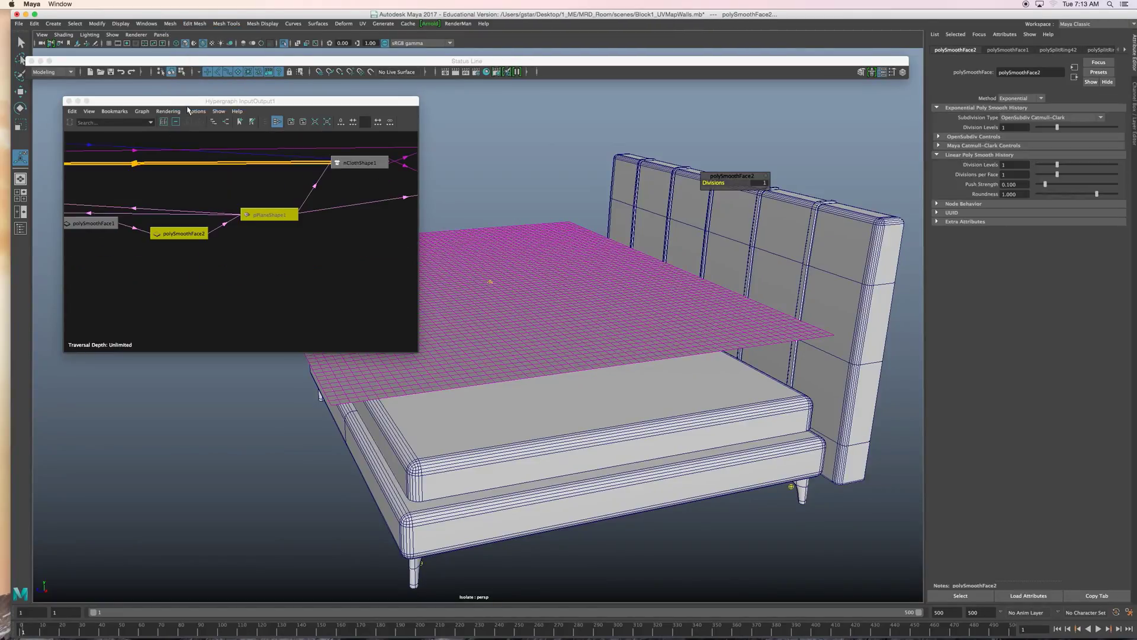
alt+drag(461, 216, 476, 225)
alt+drag(627, 314, 837, 420)
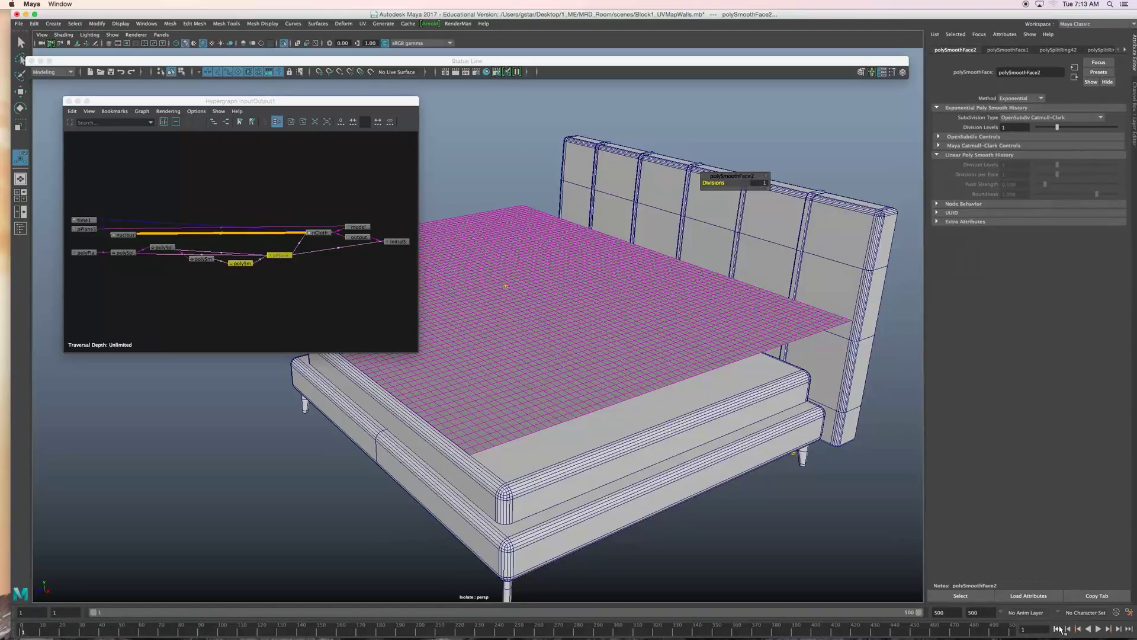
Step: Play the drape over the bed, stop at frame 91, then rewind to frame 1
click(1097, 629)
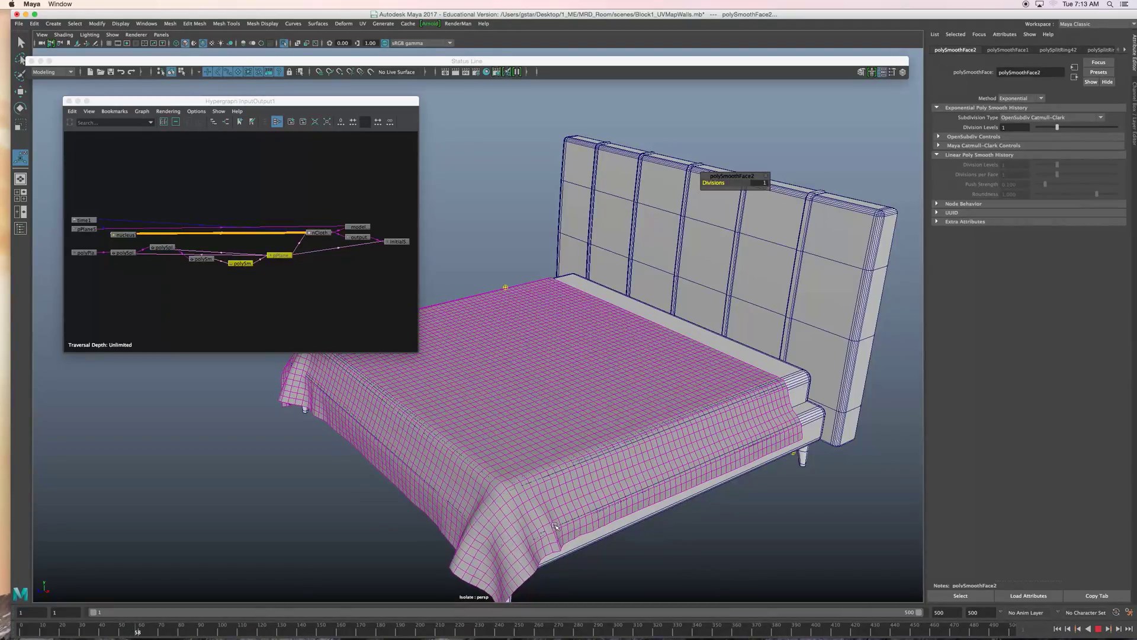
mouse_move(575, 519)
alt+mouse_down()
mouse_move(552, 507)
mouse_move(577, 508)
alt+mouse_up()
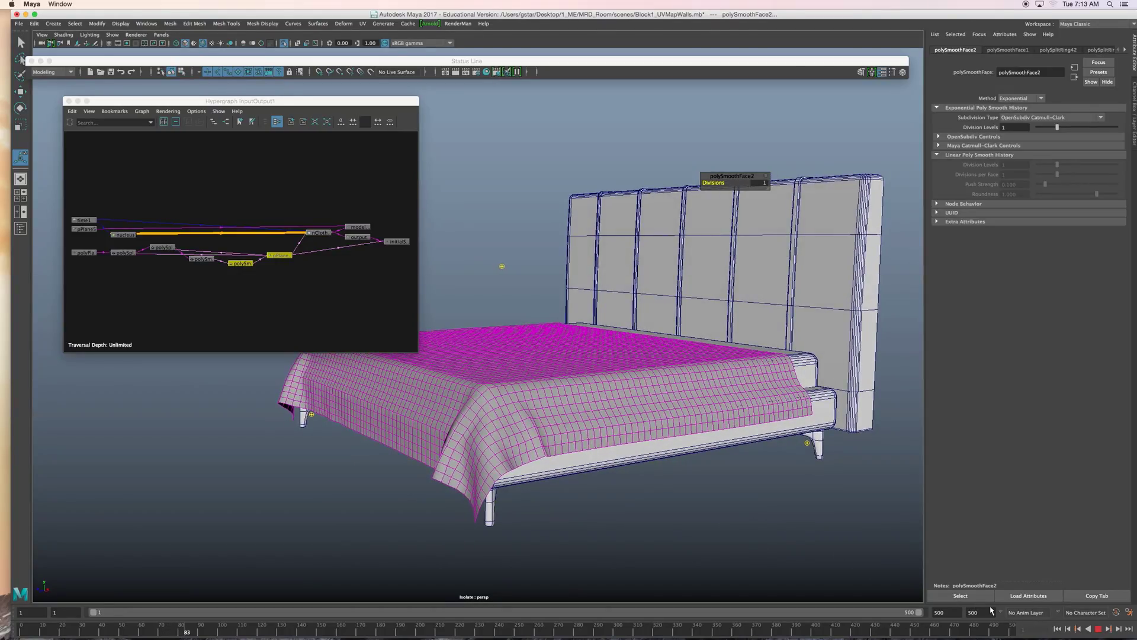
click(1099, 629)
click(1057, 630)
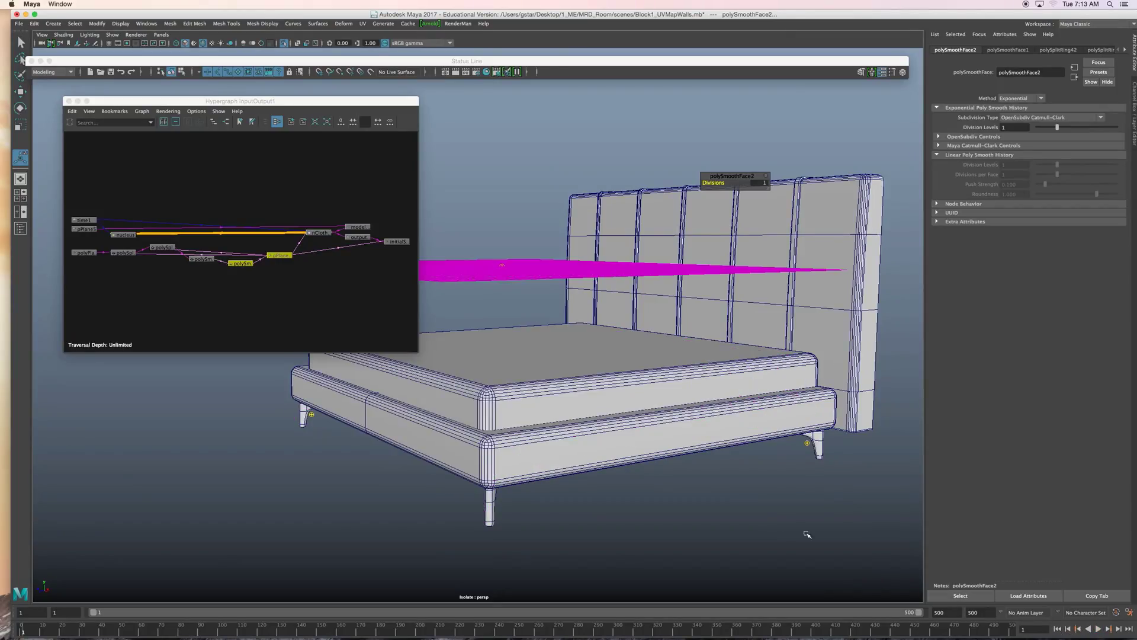
Step: Triangulate the pPlaneShape1 mesh, then dismiss the crash Error Report and view the reopened scene
click(284, 281)
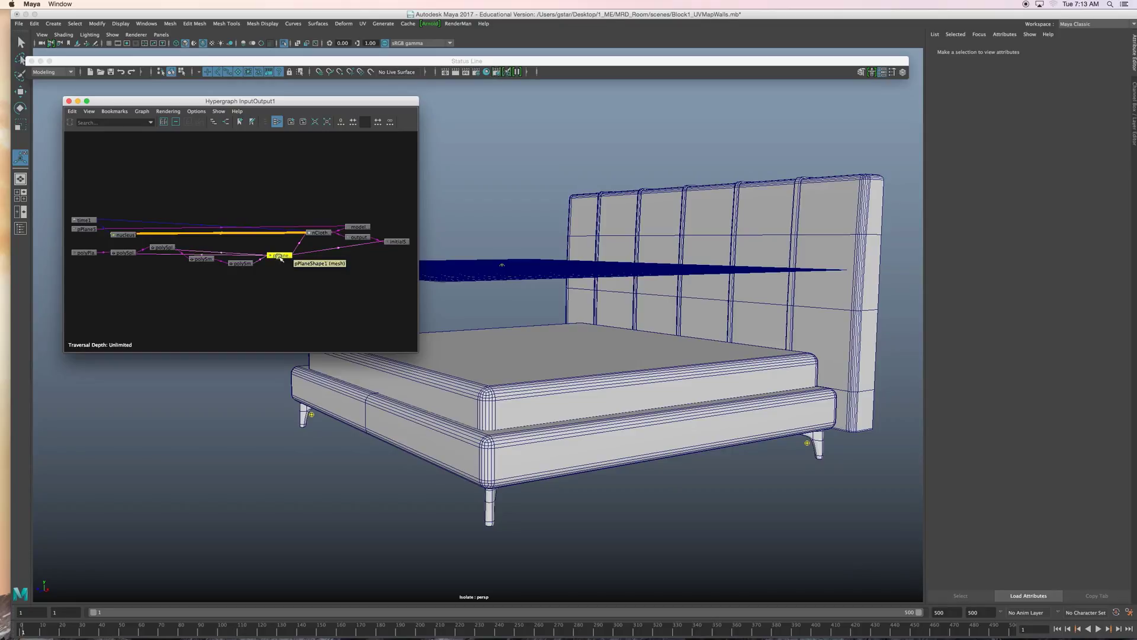
click(279, 255)
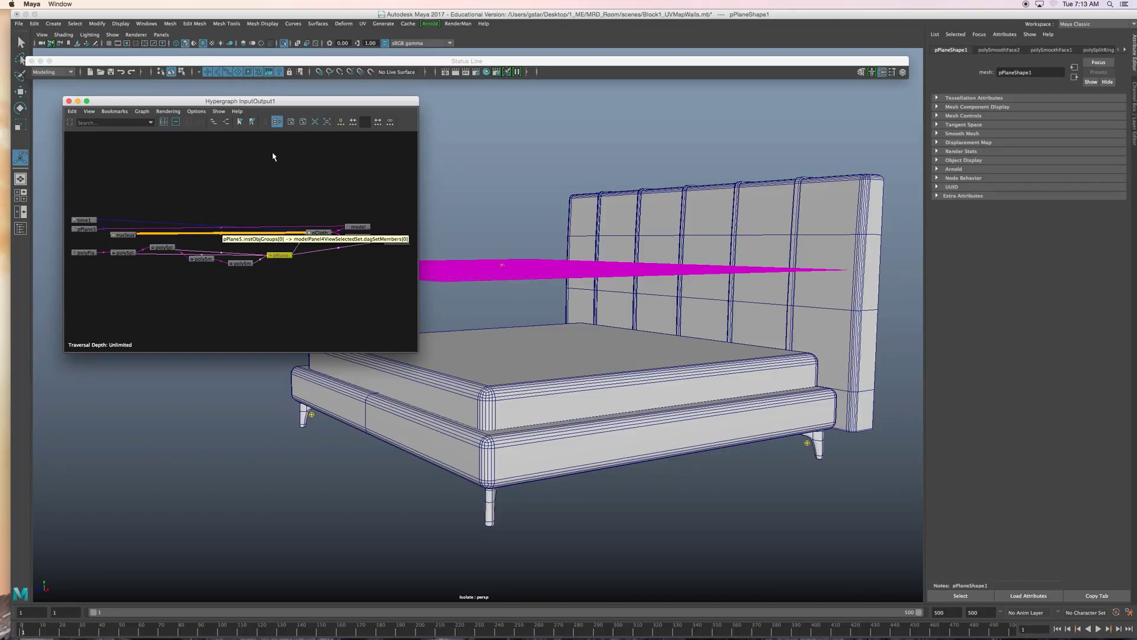
click(205, 25)
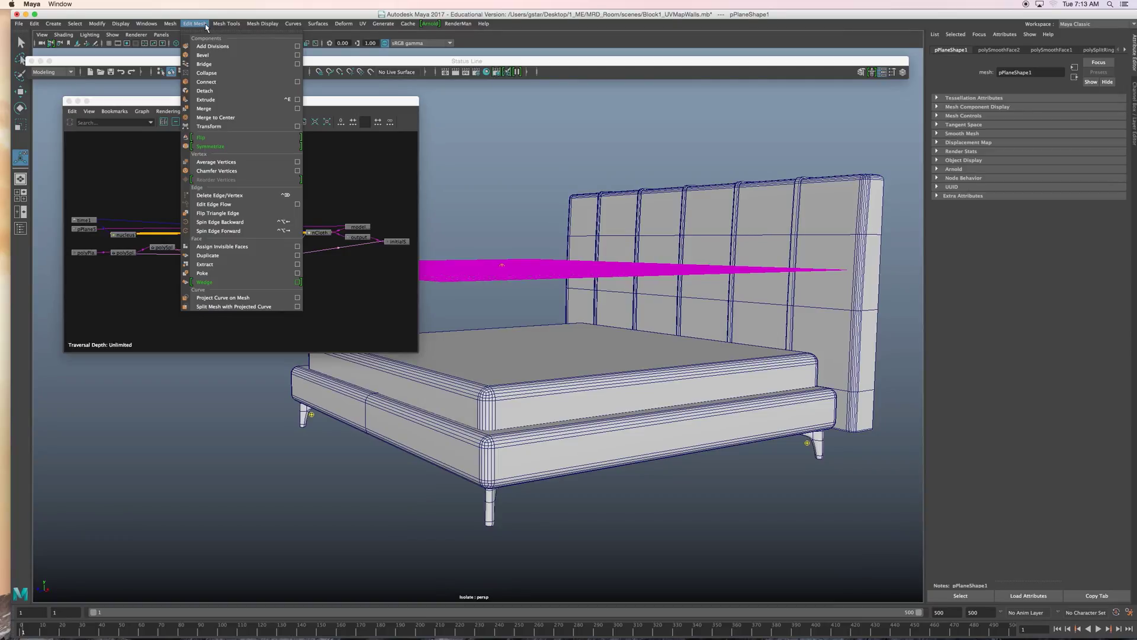
mouse_move(228, 27)
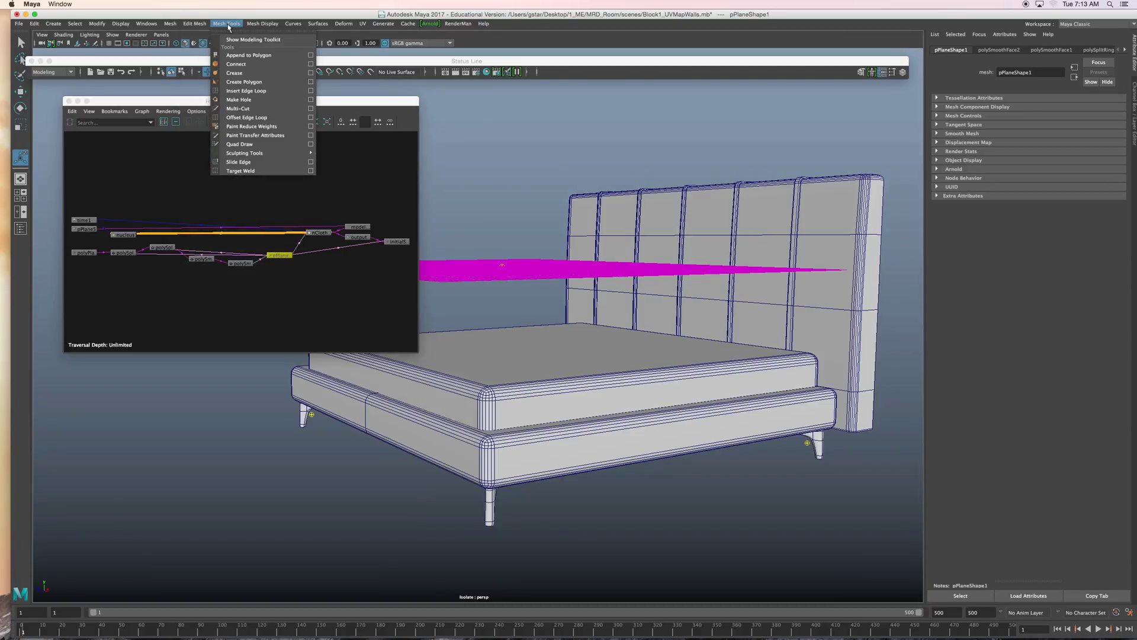
mouse_move(178, 26)
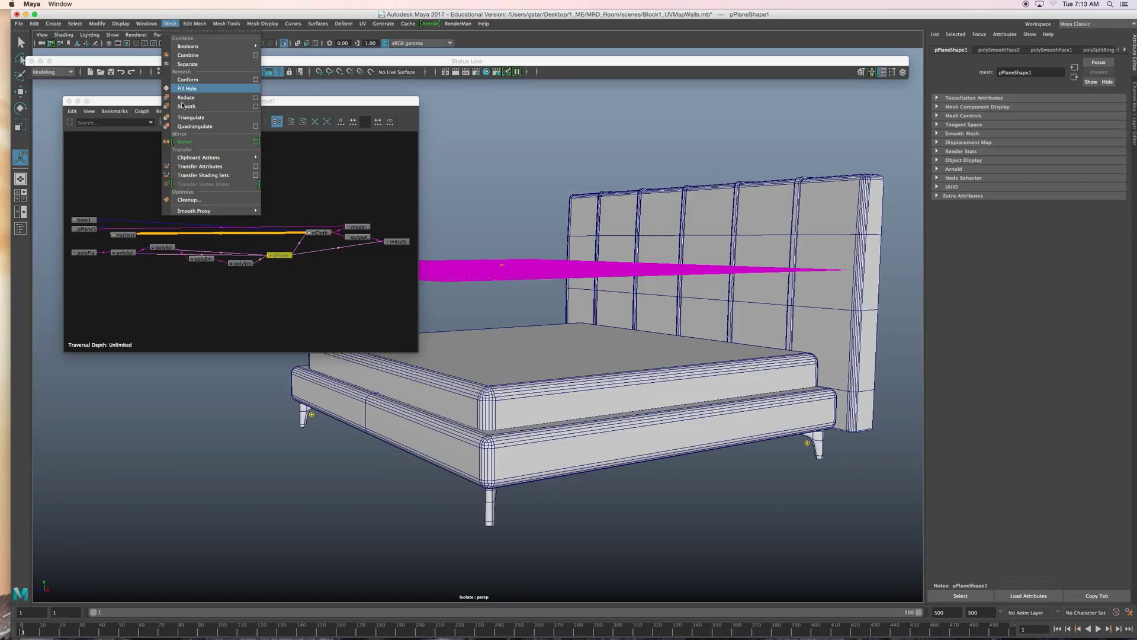
click(191, 118)
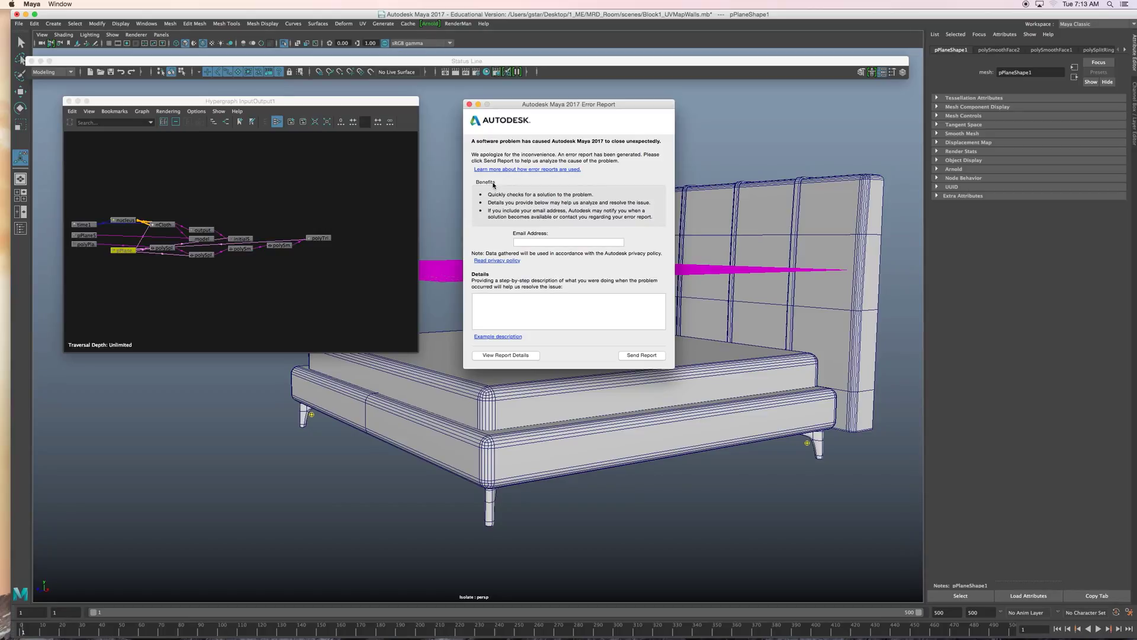
click(470, 105)
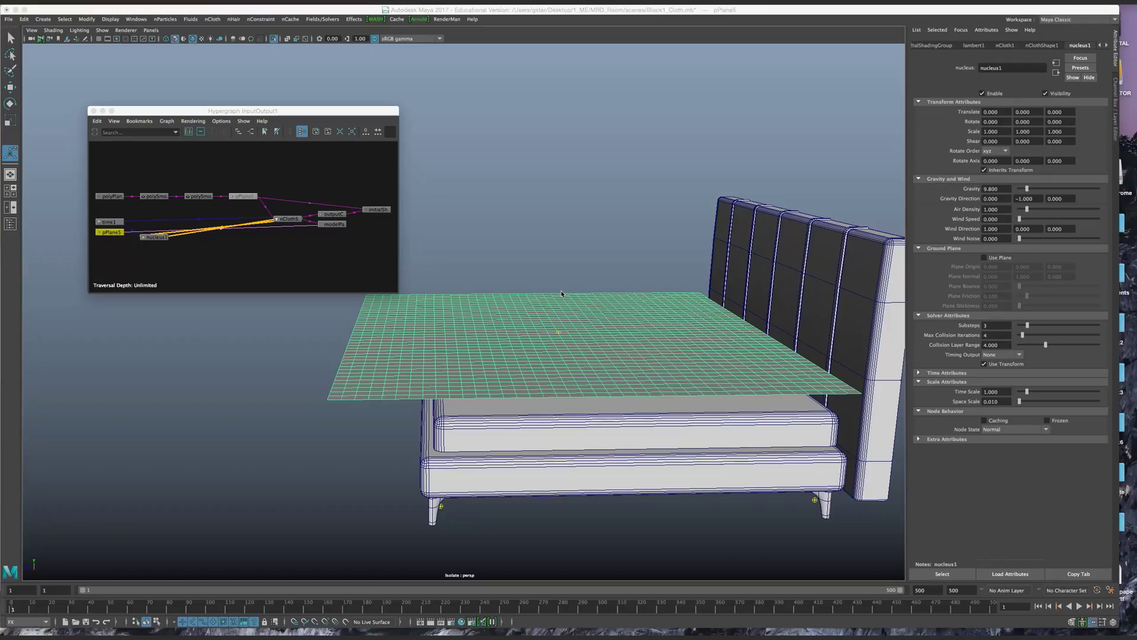
mouse_move(560, 290)
alt+mouse_down()
mouse_move(550, 303)
mouse_move(562, 316)
mouse_move(582, 292)
alt+mouse_up()
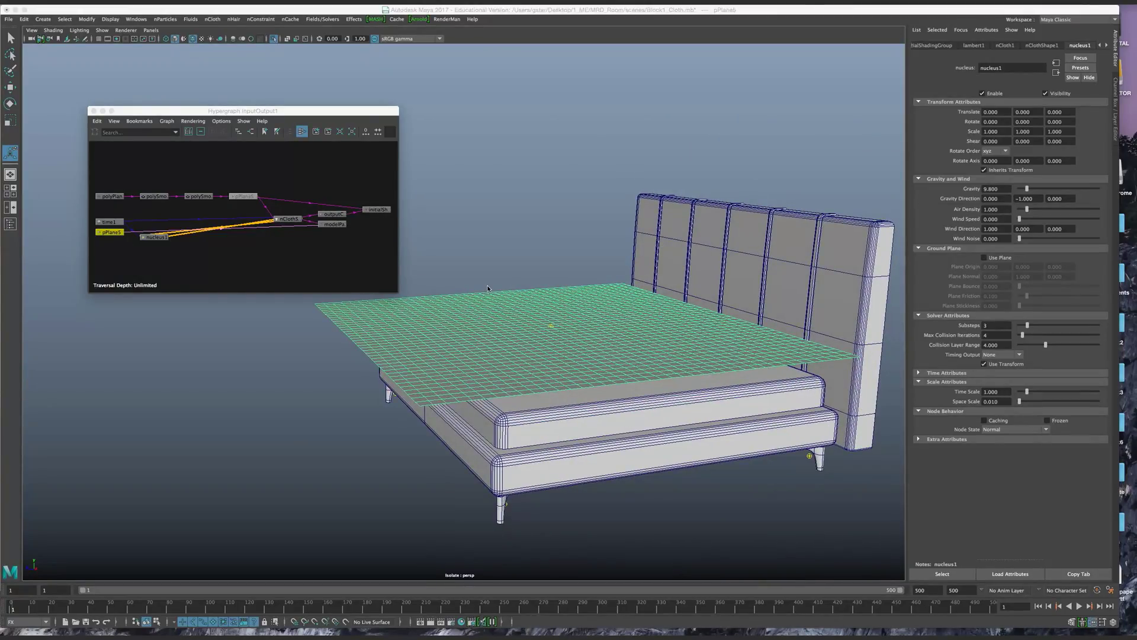
Step: Set nucleus1 Substeps to 10 and Max Collision Iterations to 20
alt+drag(487, 289, 490, 295)
alt+drag(454, 336, 350, 359)
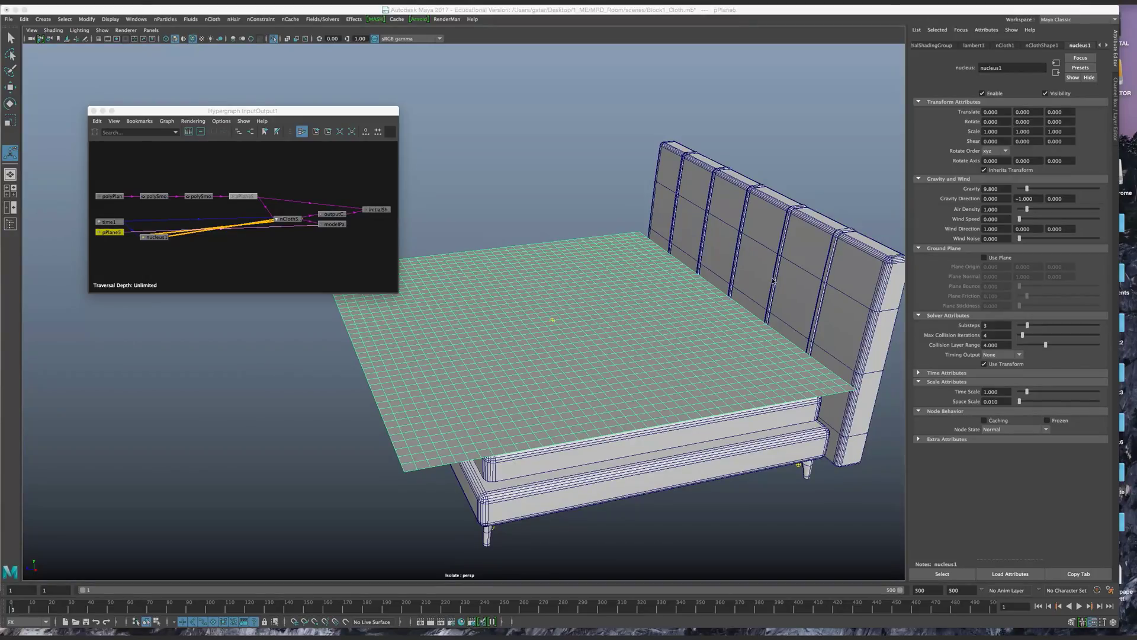
click(992, 327)
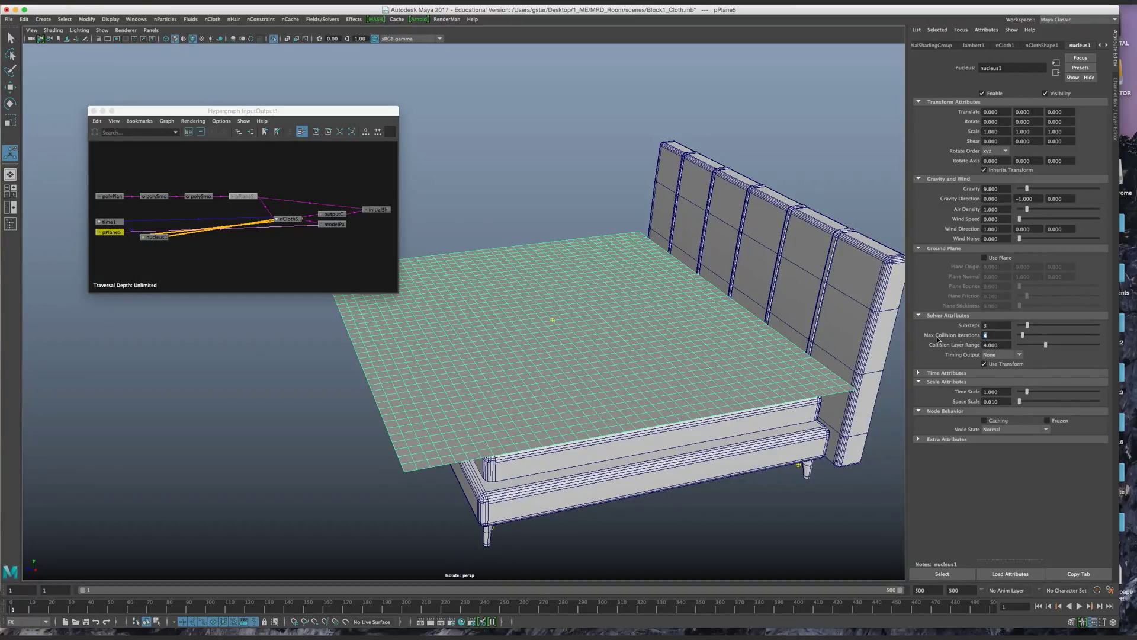
double_click(994, 326)
Step: Play the cloth draping over the bed, then stop and rewind to frame 1
alt+drag(806, 514, 806, 507)
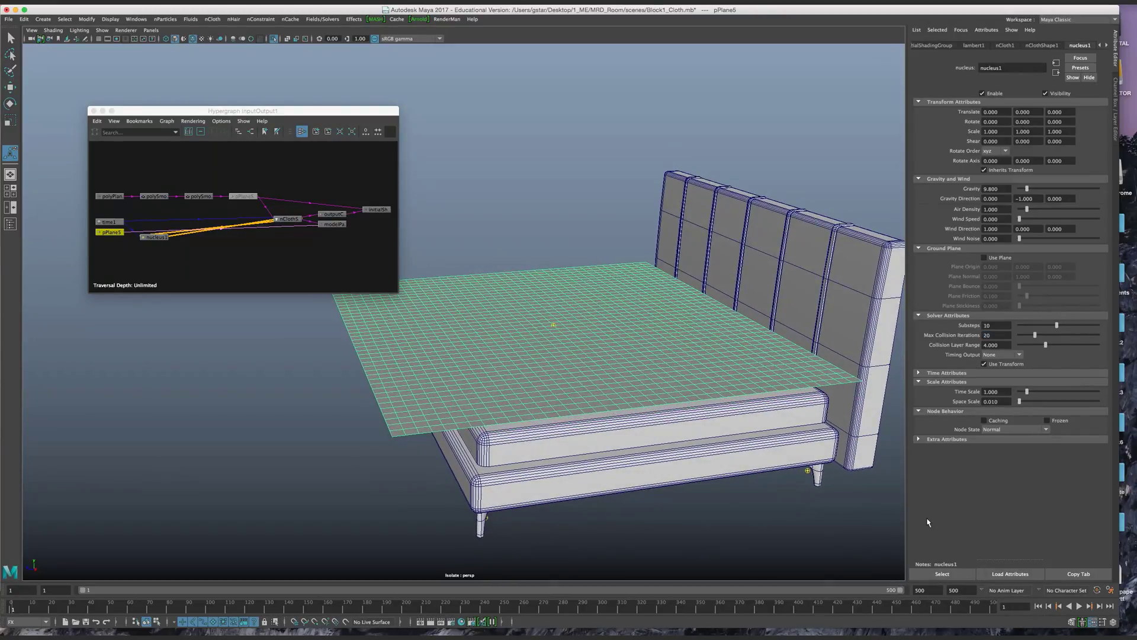
click(1080, 607)
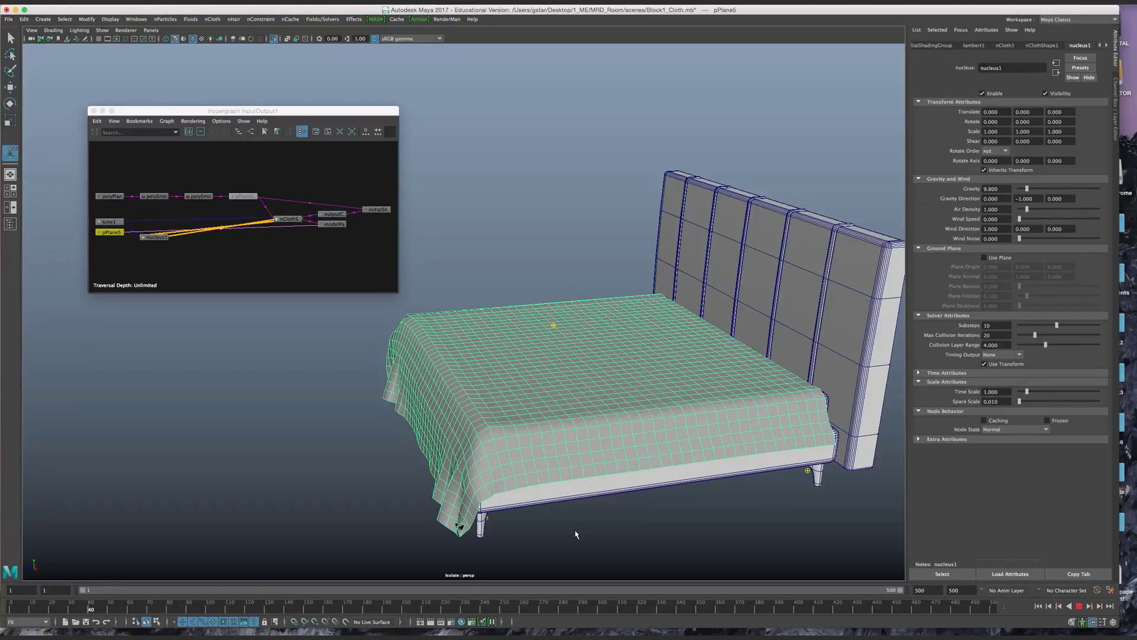
alt+drag(575, 531, 669, 469)
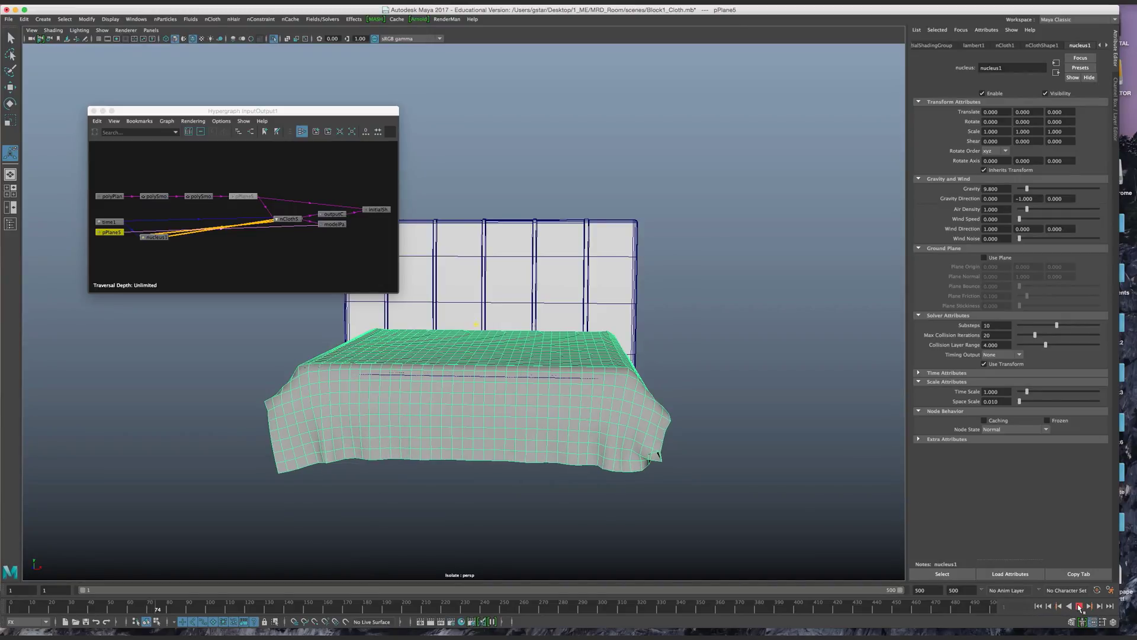
click(1080, 607)
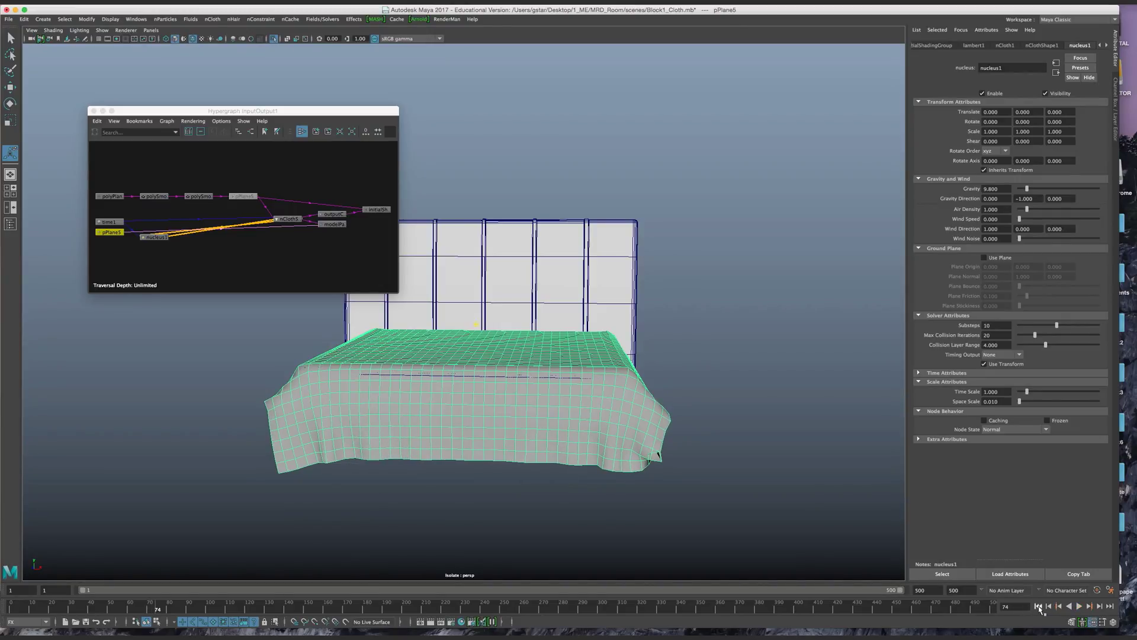
click(1039, 606)
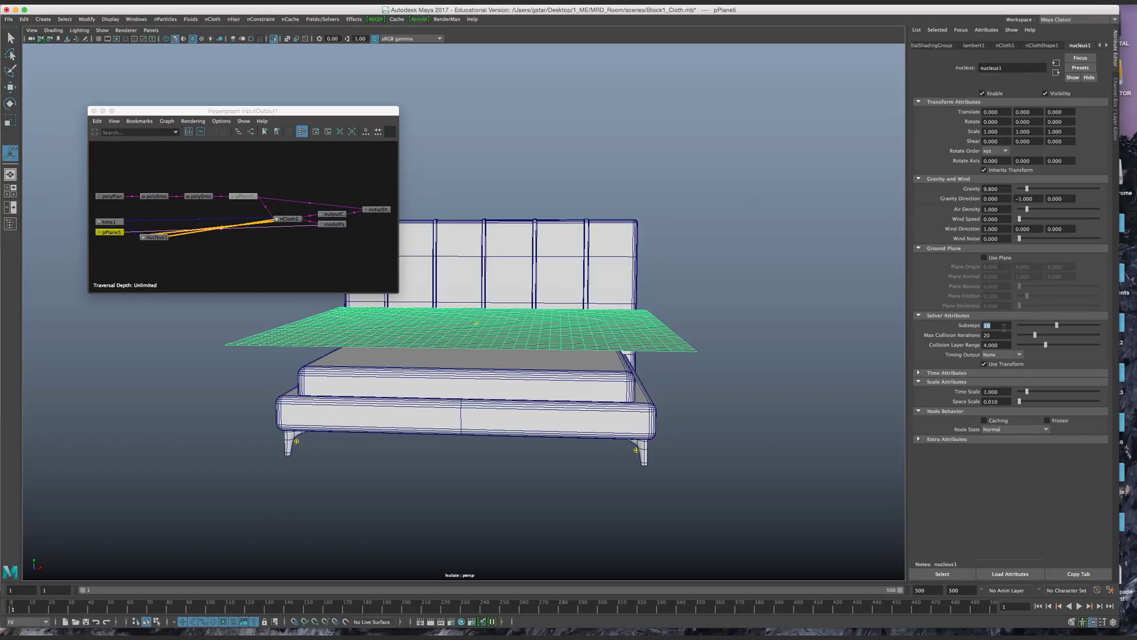
Step: Enter Substeps 15 and Max Collision Iterations 40 in nucleus1
text(15)
key(Return)
text(40)
Step: Replay the simulation, viewing the cloth drape over the bed, and stop at frame 67
click(1078, 608)
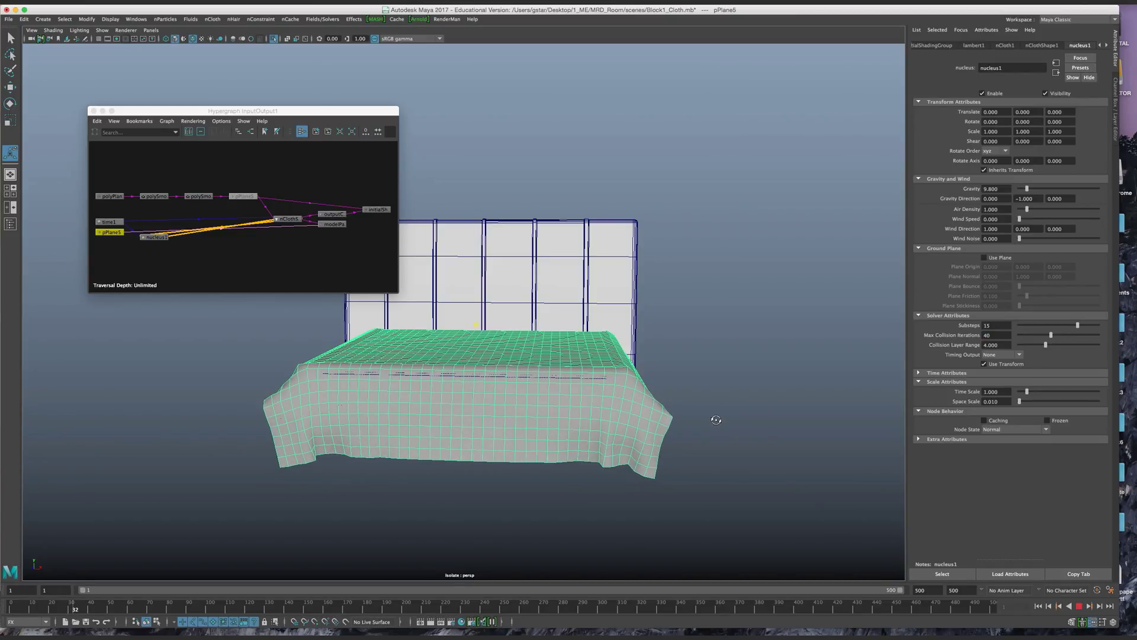
alt+drag(715, 420, 653, 408)
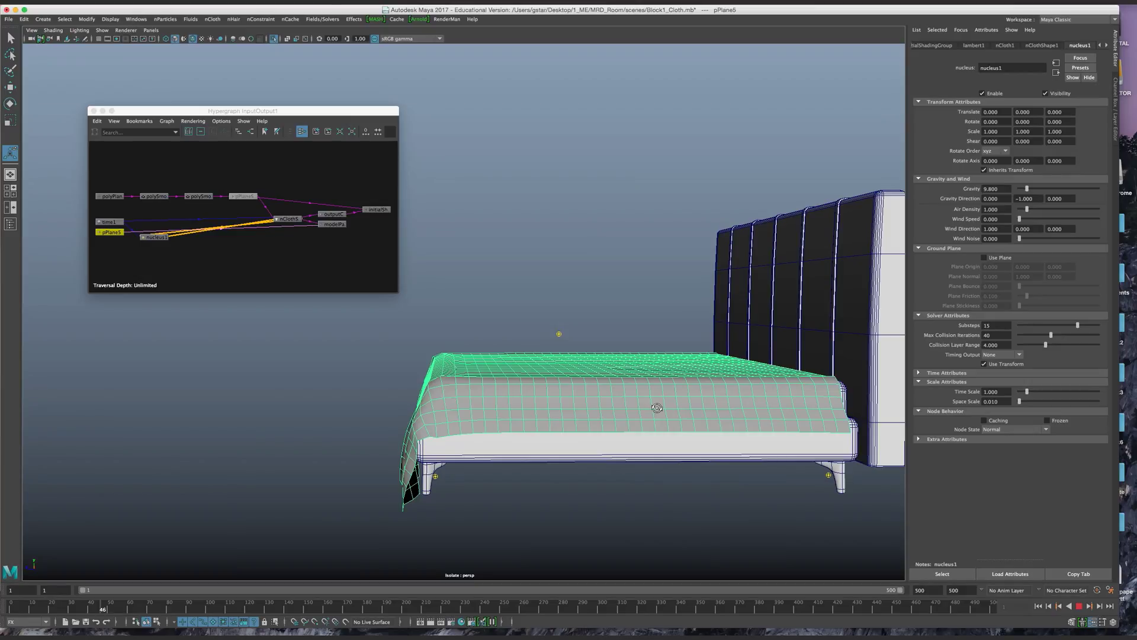
alt+drag(660, 407, 698, 408)
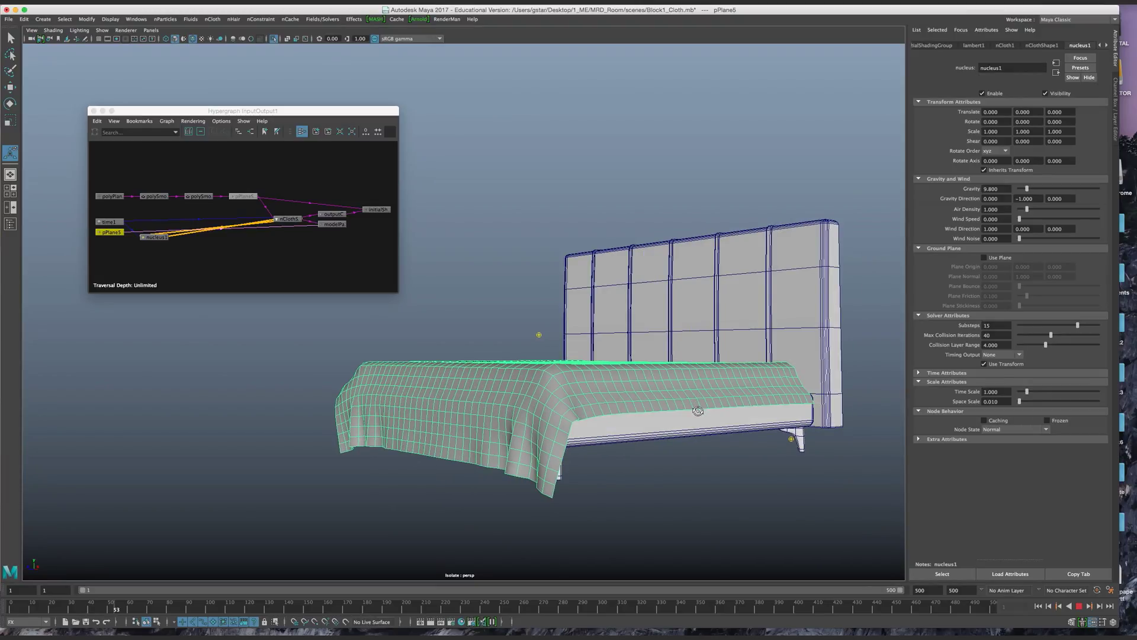
alt+drag(698, 411, 699, 409)
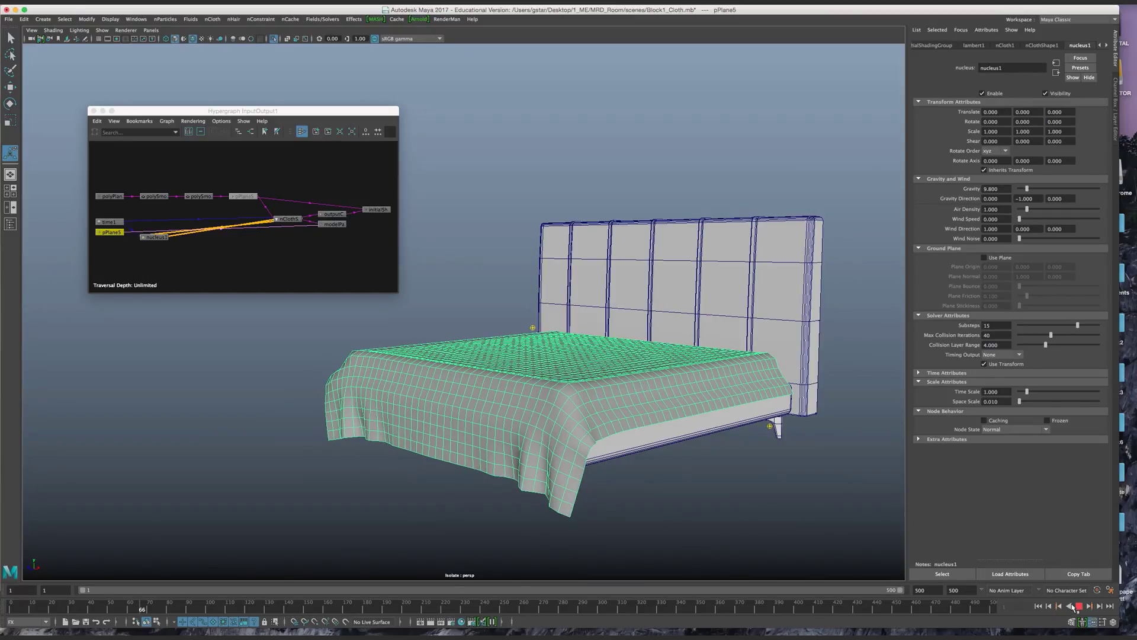
key(Escape)
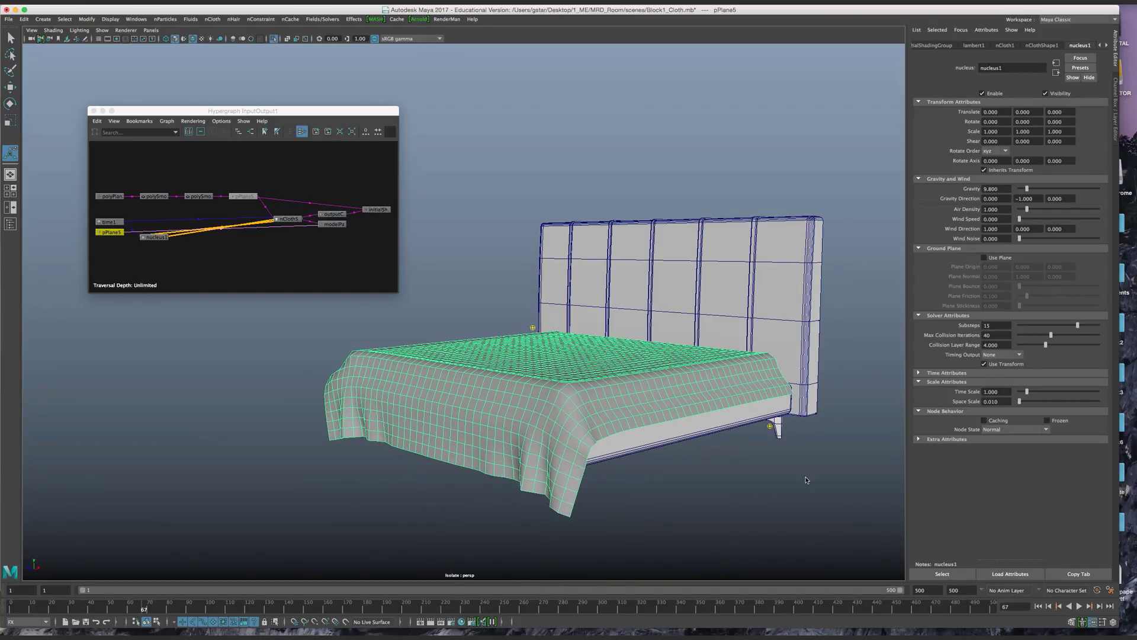
Step: Rewind the cloth to frame 1 and select the plane's mesh shape node in the Hypergraph
click(1038, 606)
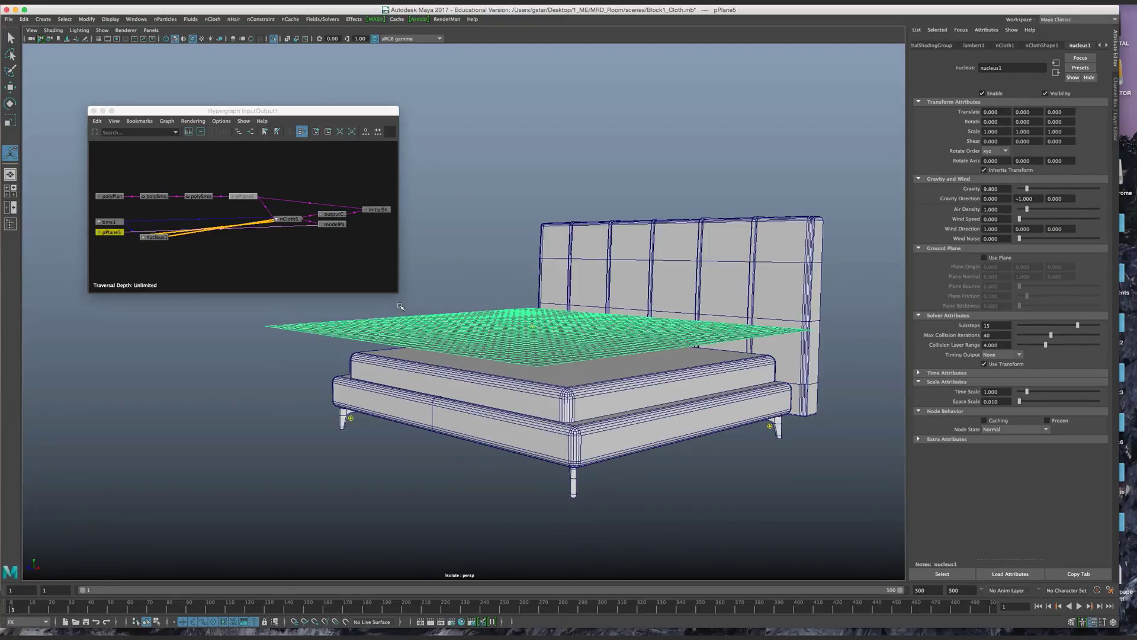
click(349, 335)
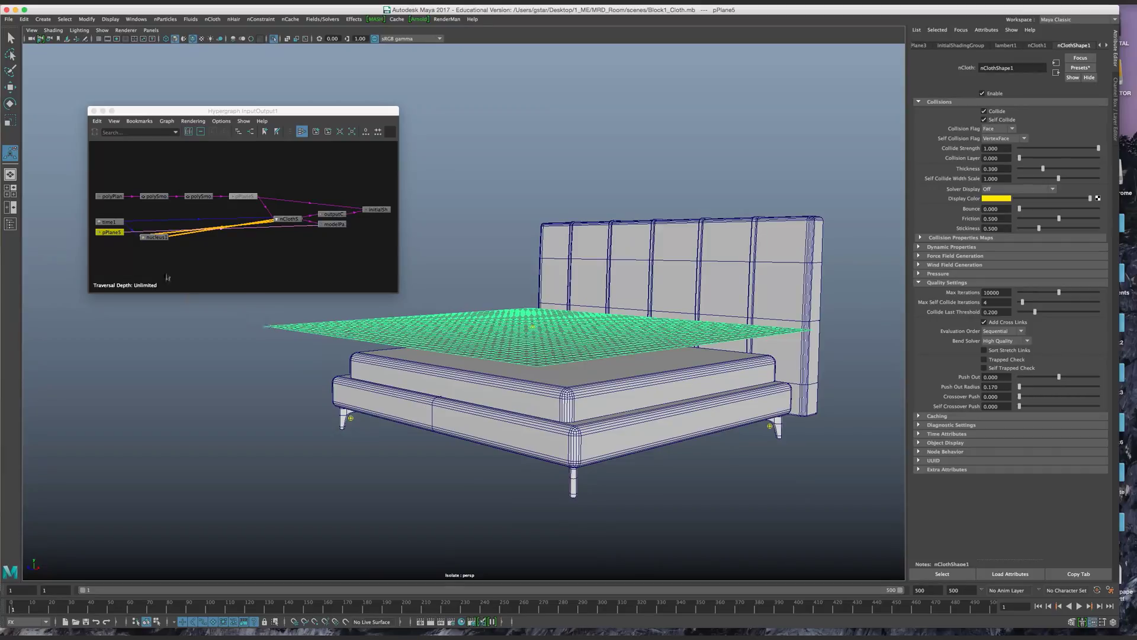
drag(201, 113, 243, 92)
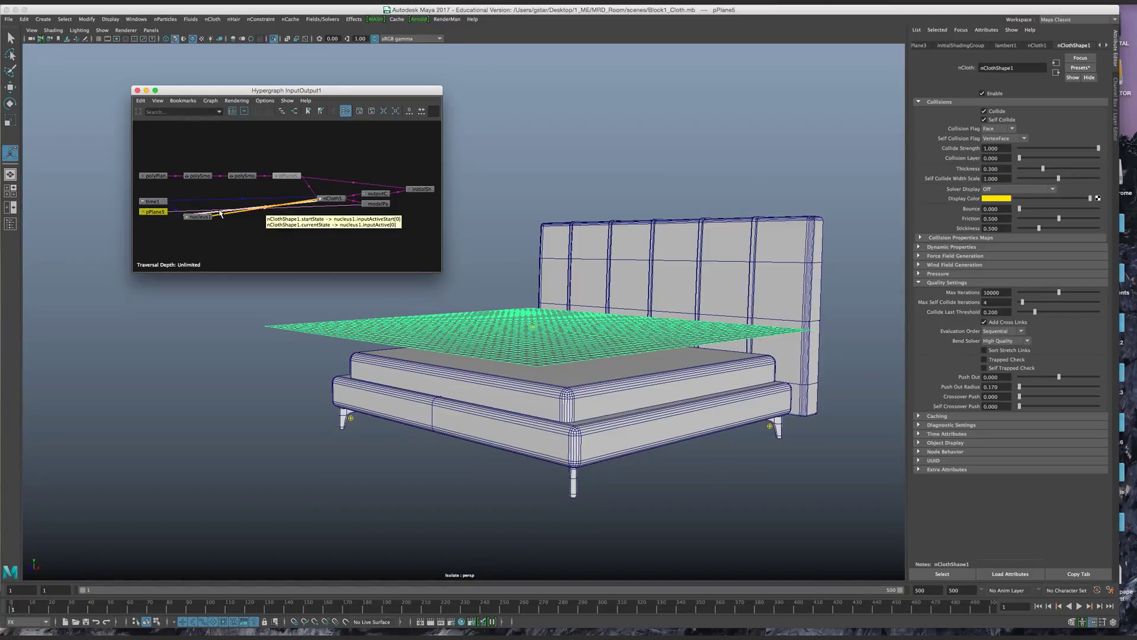
alt+middle_drag(254, 202, 312, 215)
click(296, 170)
scroll(309, 215, up, 2)
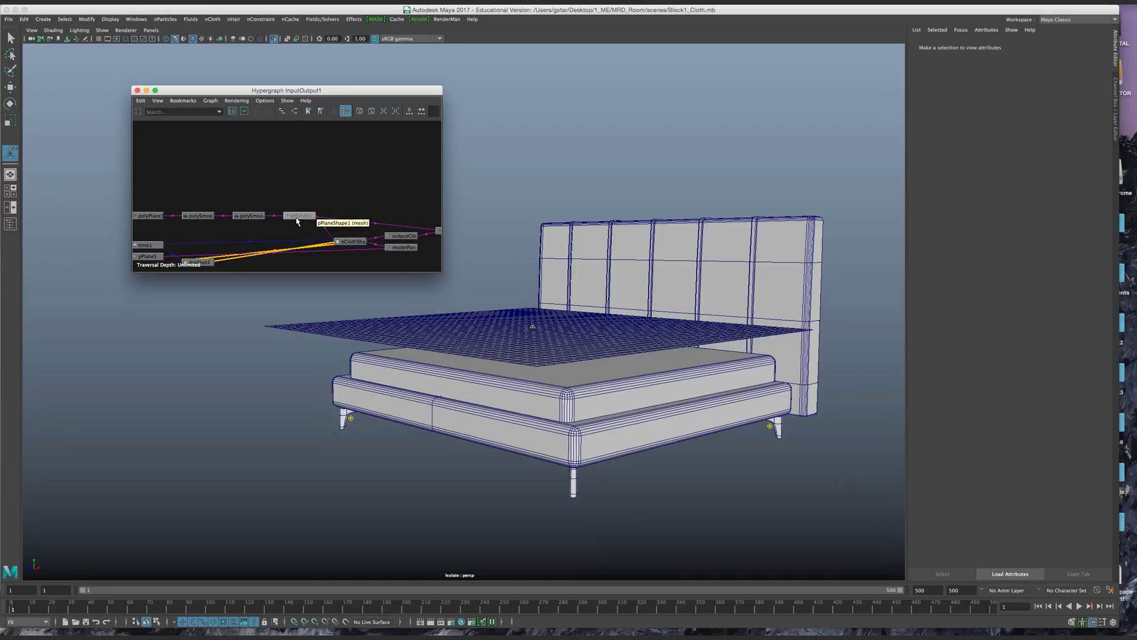
click(301, 216)
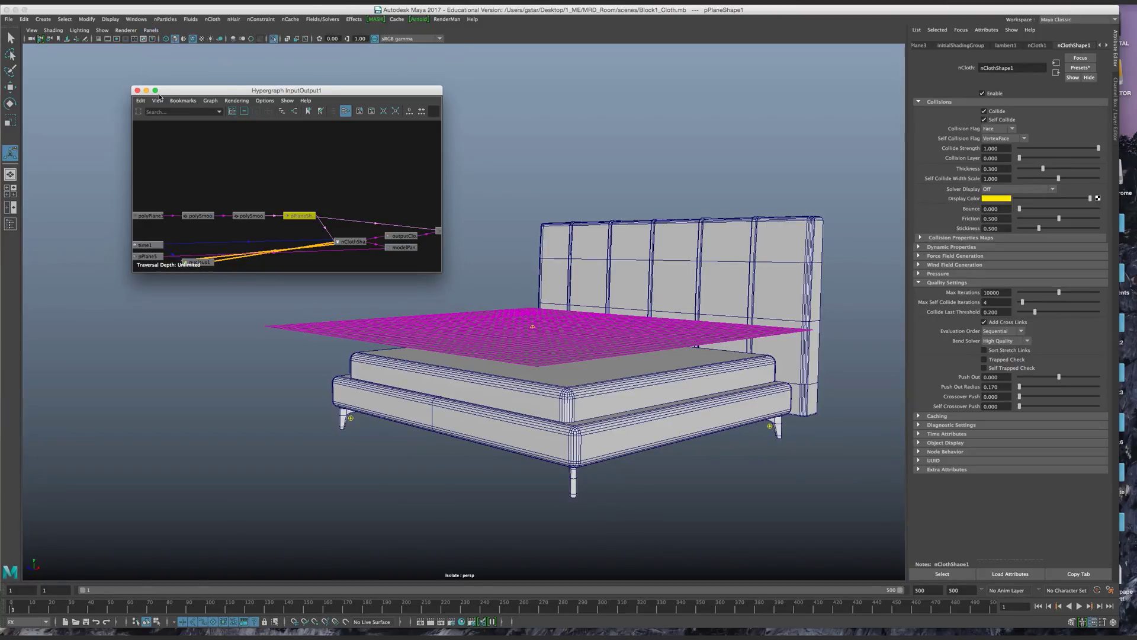
Step: Switch to the Modeling menu set and apply Mesh > Triangulate, which crashes Maya
click(47, 622)
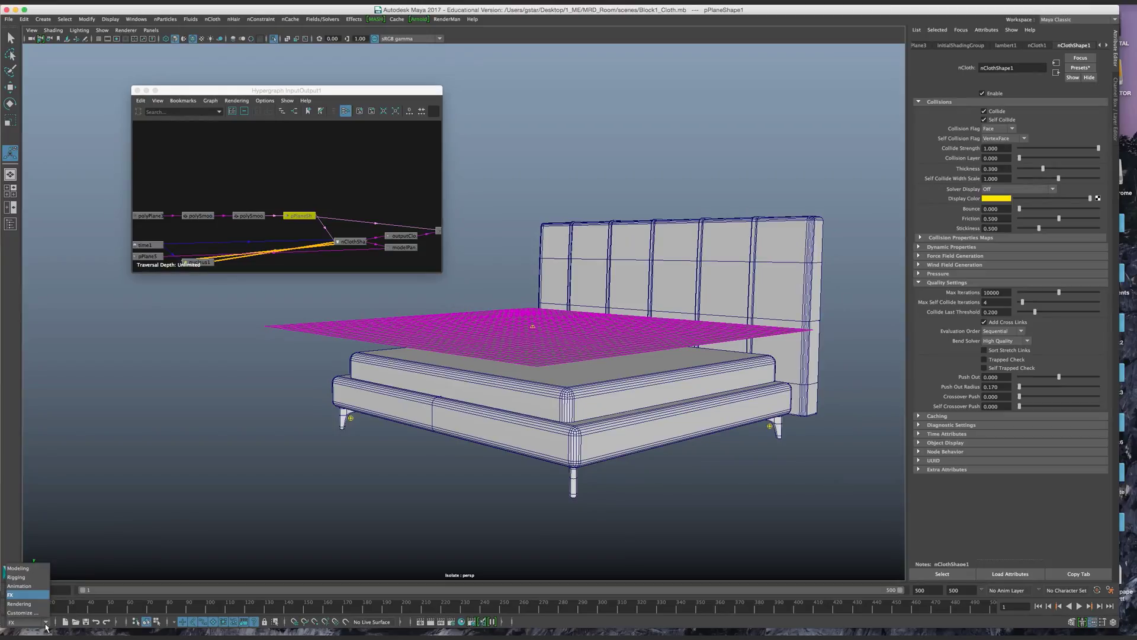
click(18, 568)
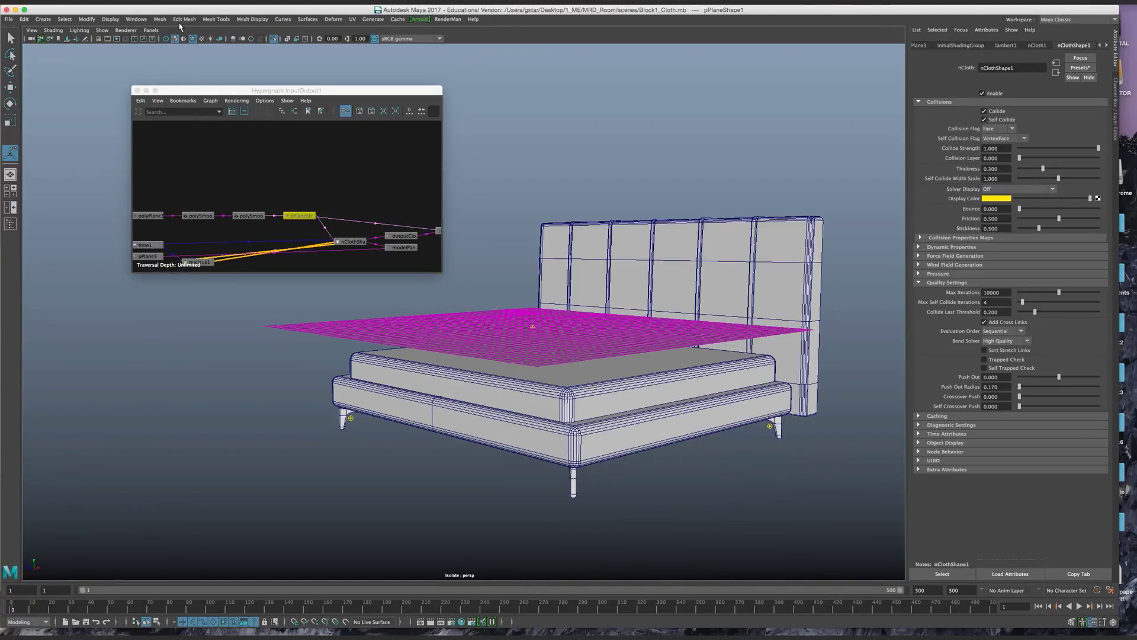
click(184, 20)
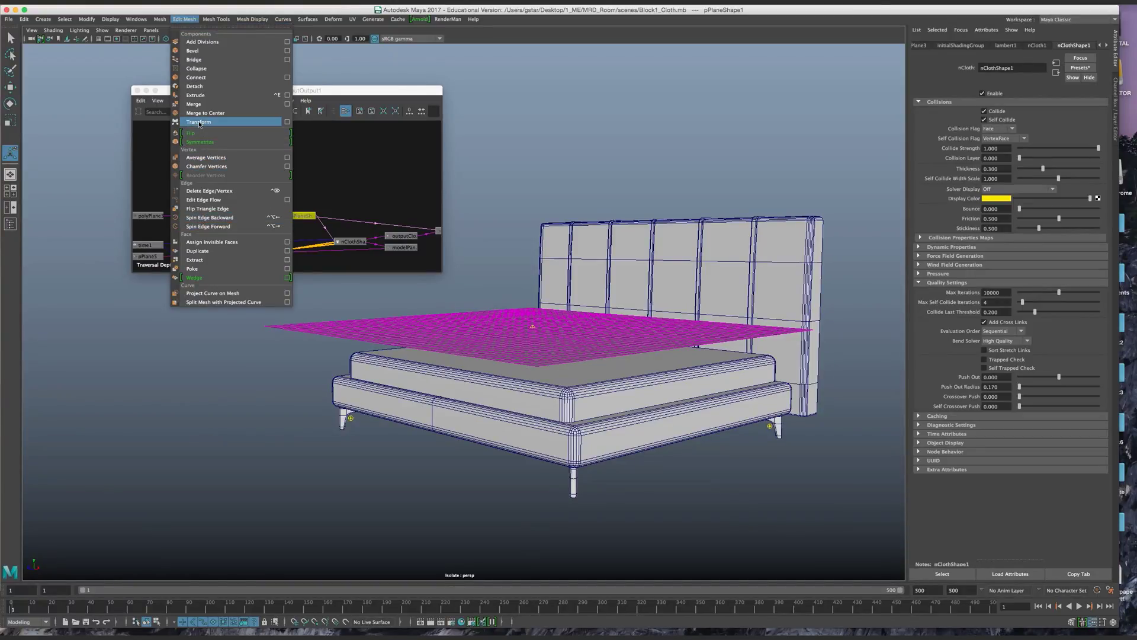
mouse_move(162, 23)
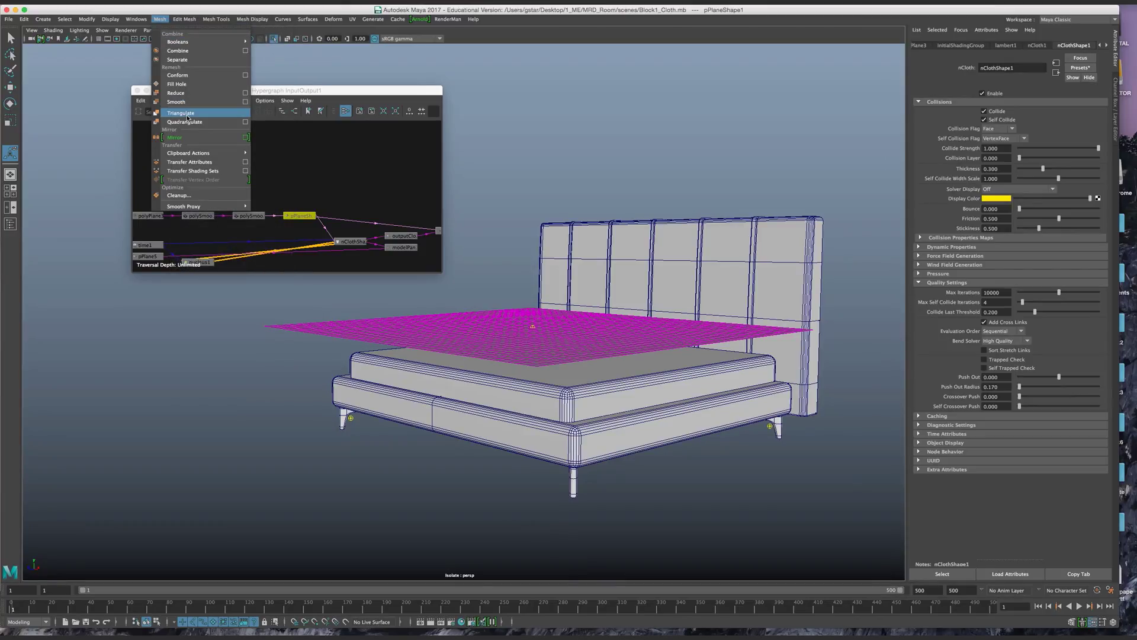
click(188, 118)
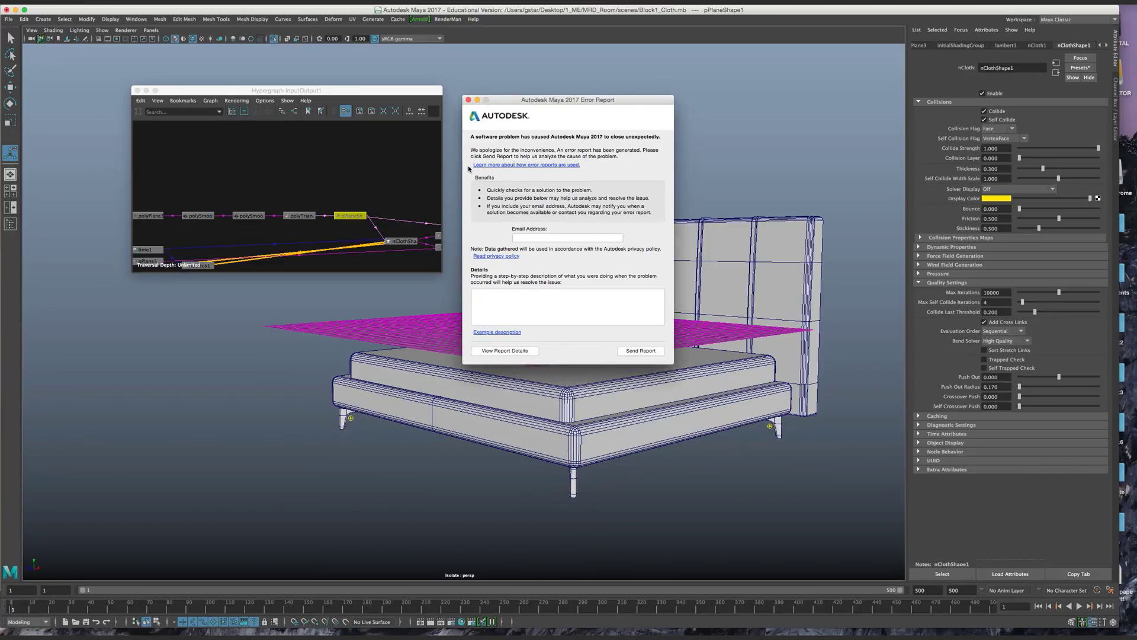
click(468, 99)
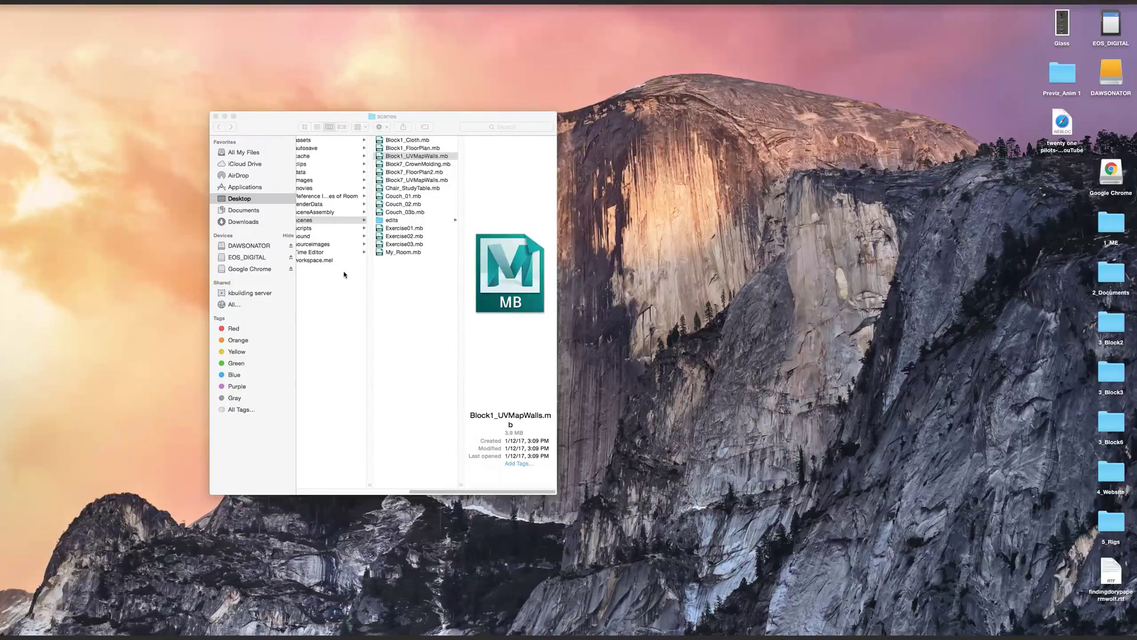
Step: Select the Block1_Cloth.mb scene file in Finder's scenes folder
click(411, 140)
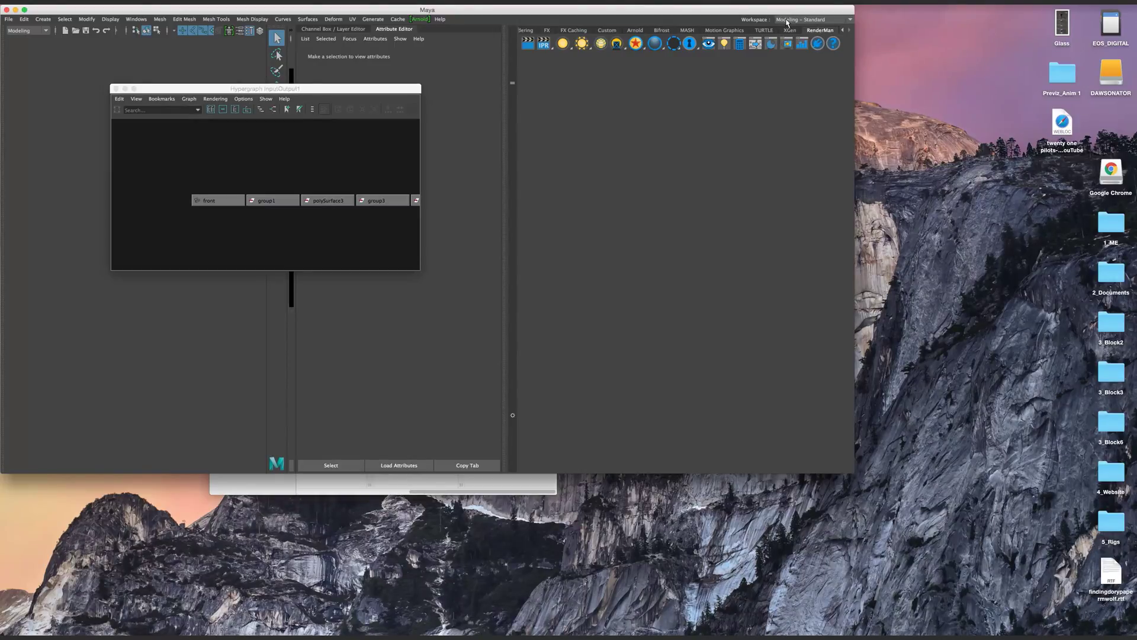
Step: Switch the workspace layout to Maya Classic and dismiss the what's new notice
click(765, 22)
click(788, 23)
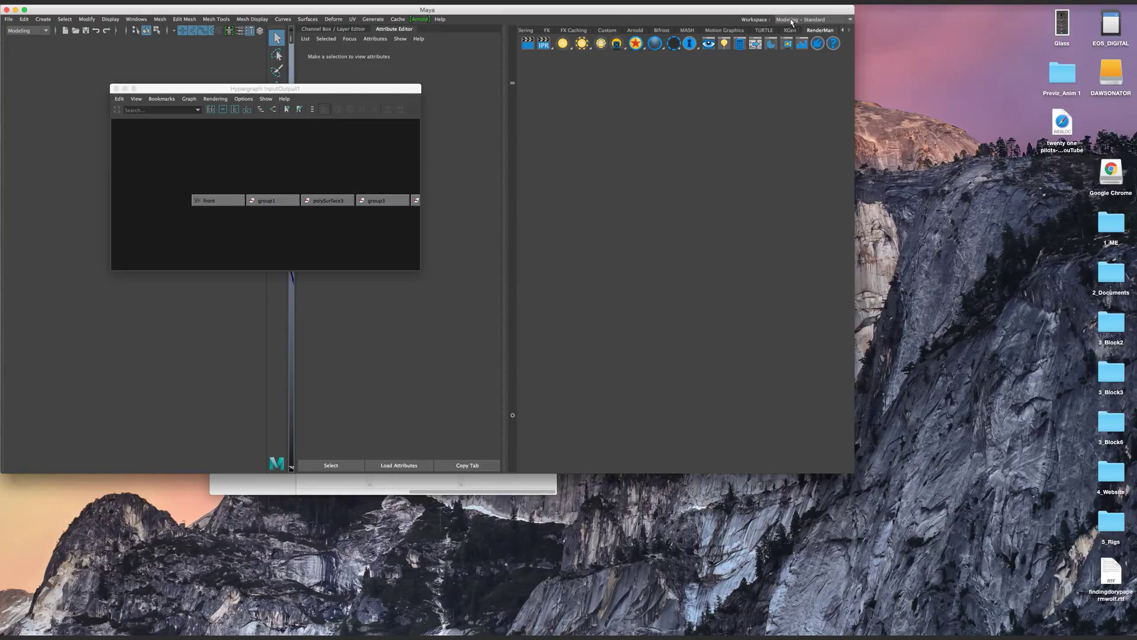
click(788, 22)
click(782, 27)
click(795, 23)
click(795, 23)
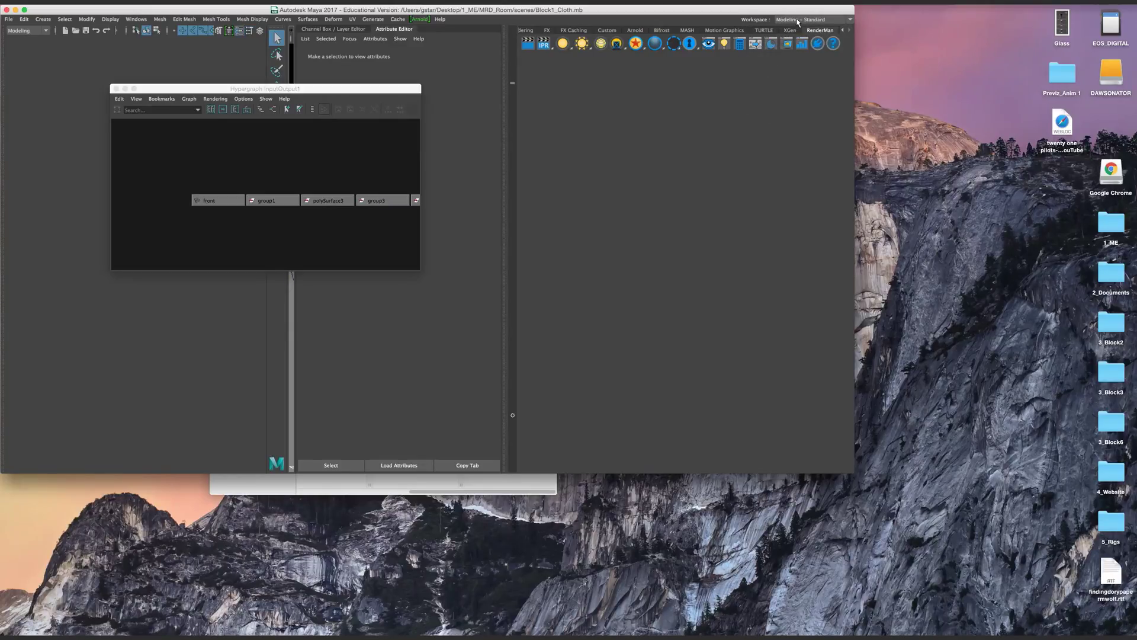
click(794, 23)
click(748, 30)
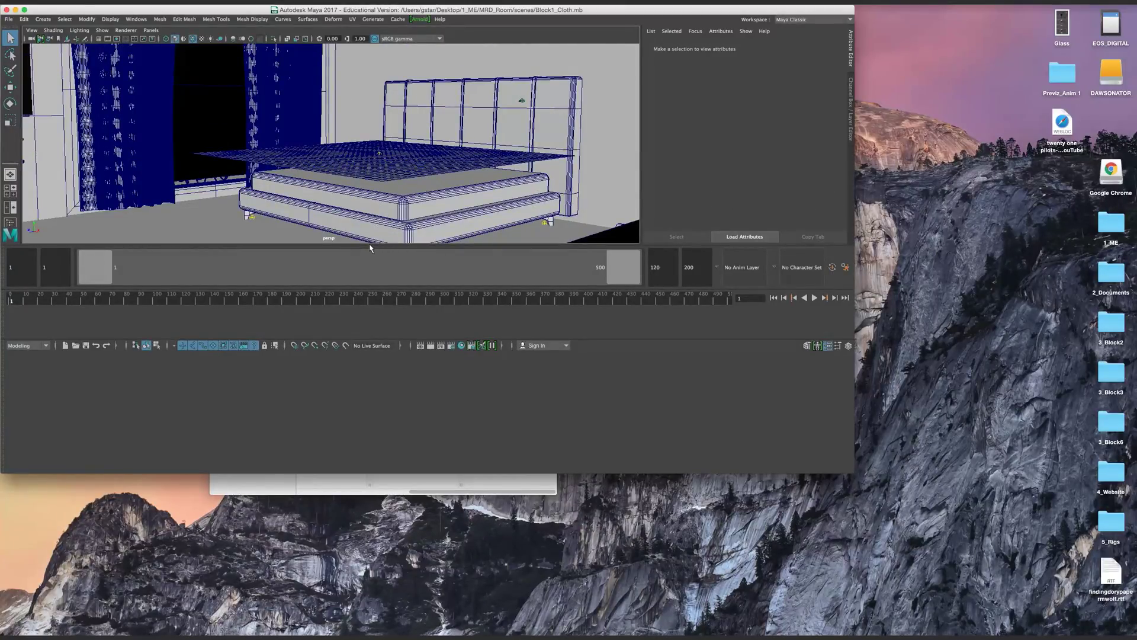
click(384, 220)
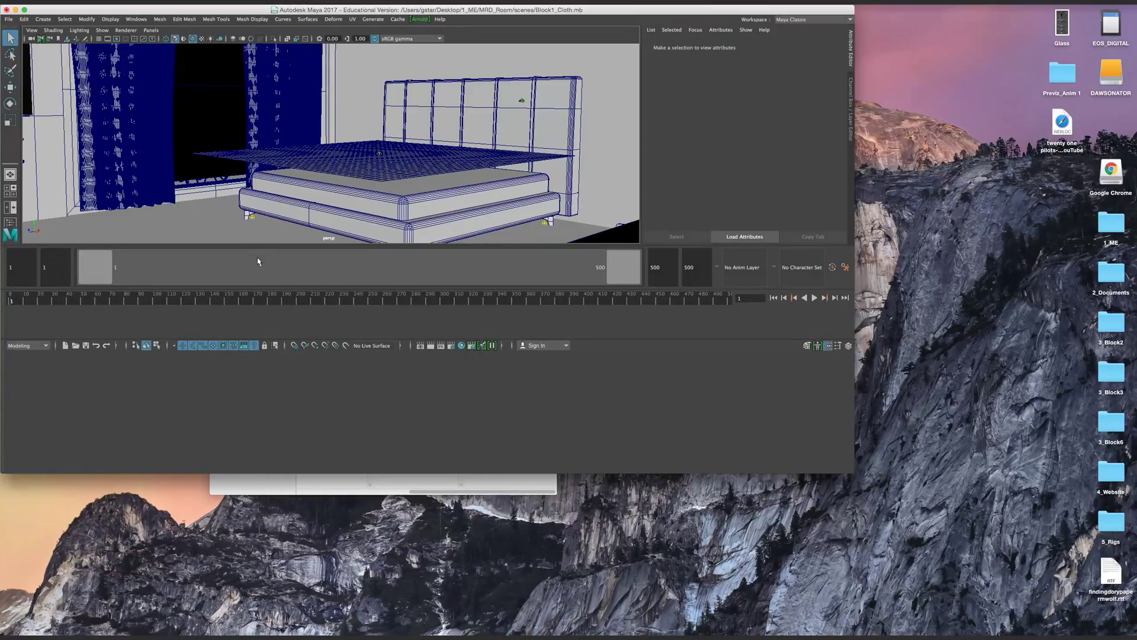
Step: Show the cloth plane's nClothShape1 attributes with Ctrl+A and enlarge the Maya window
click(278, 172)
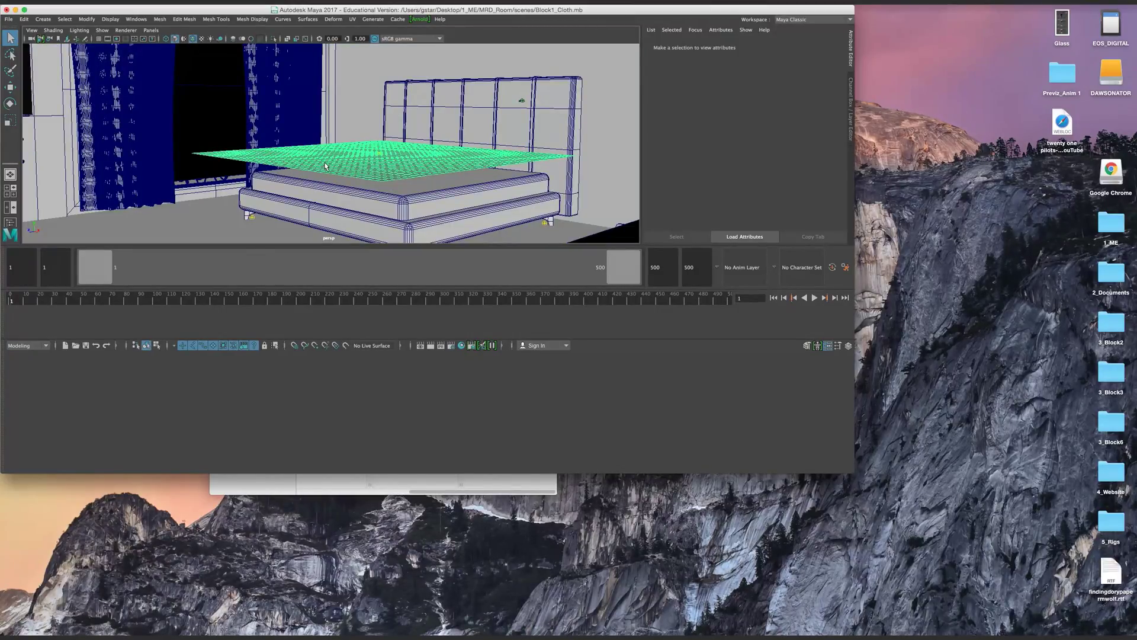
key(ctrl+a)
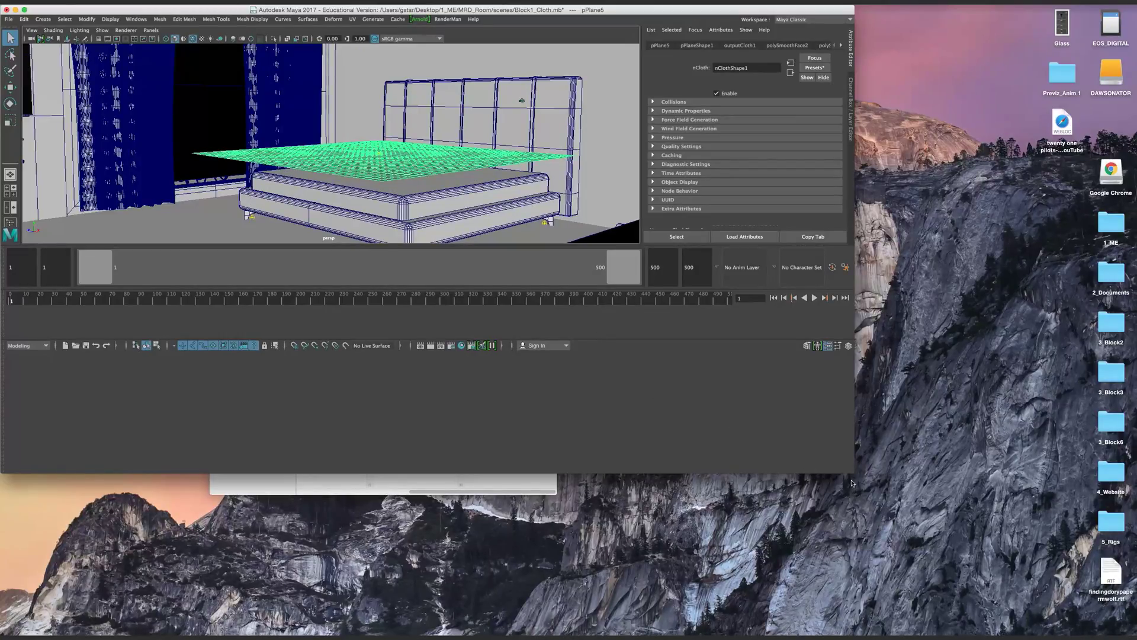
drag(894, 508, 1012, 598)
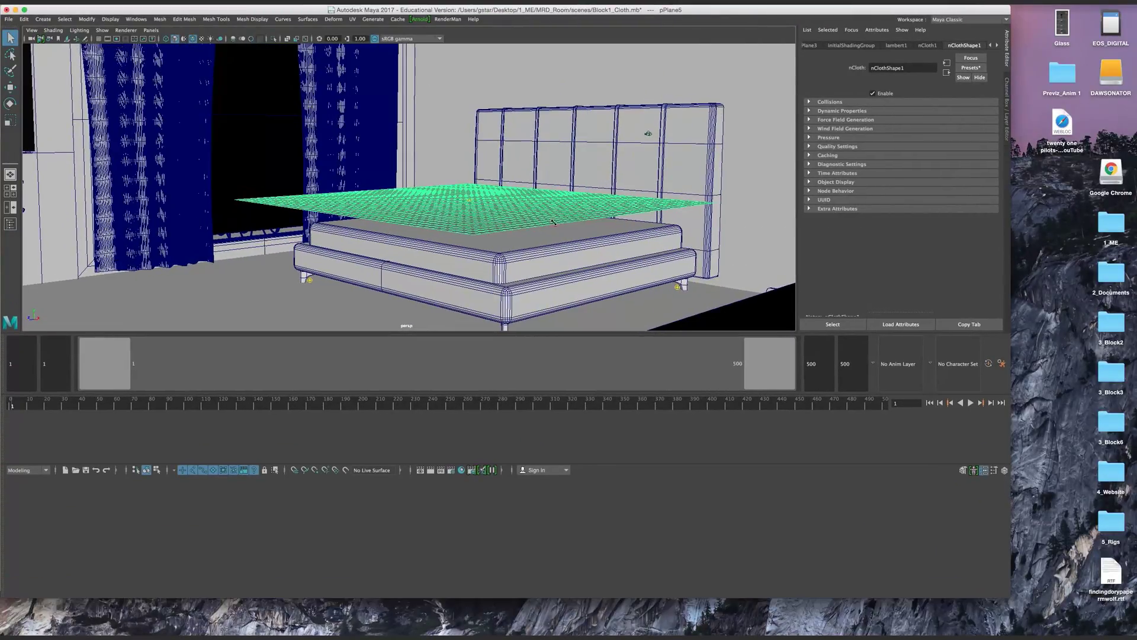
Step: In the Hypergraph Input/Output view, select pPlaneShape1 and apply Mesh > Smooth, adding polySmoothFace3
click(136, 21)
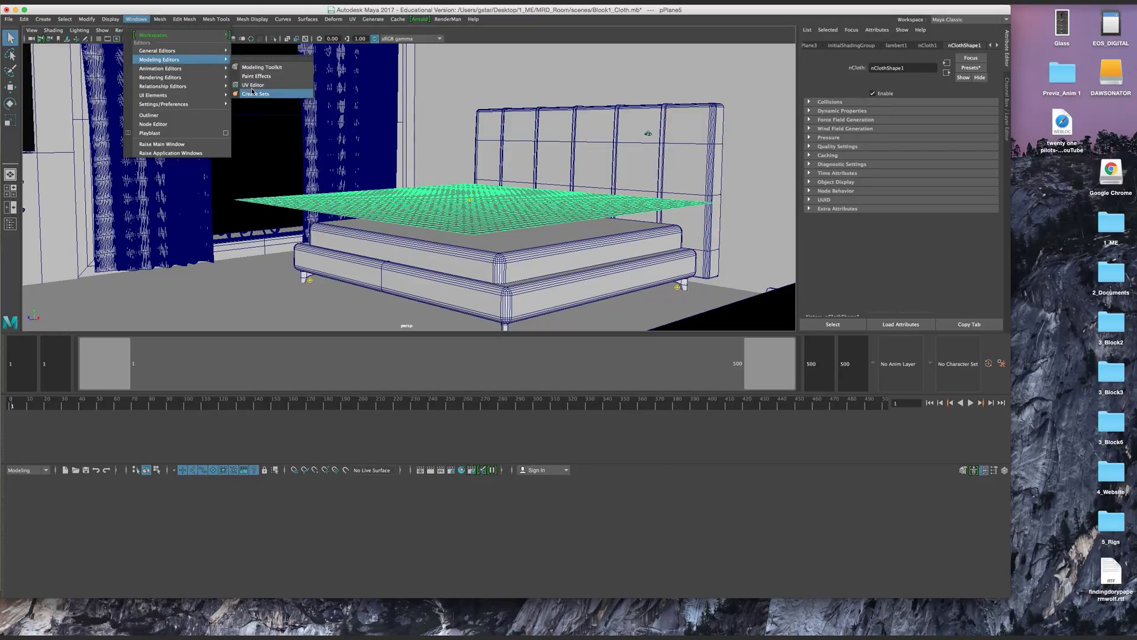
mouse_move(213, 51)
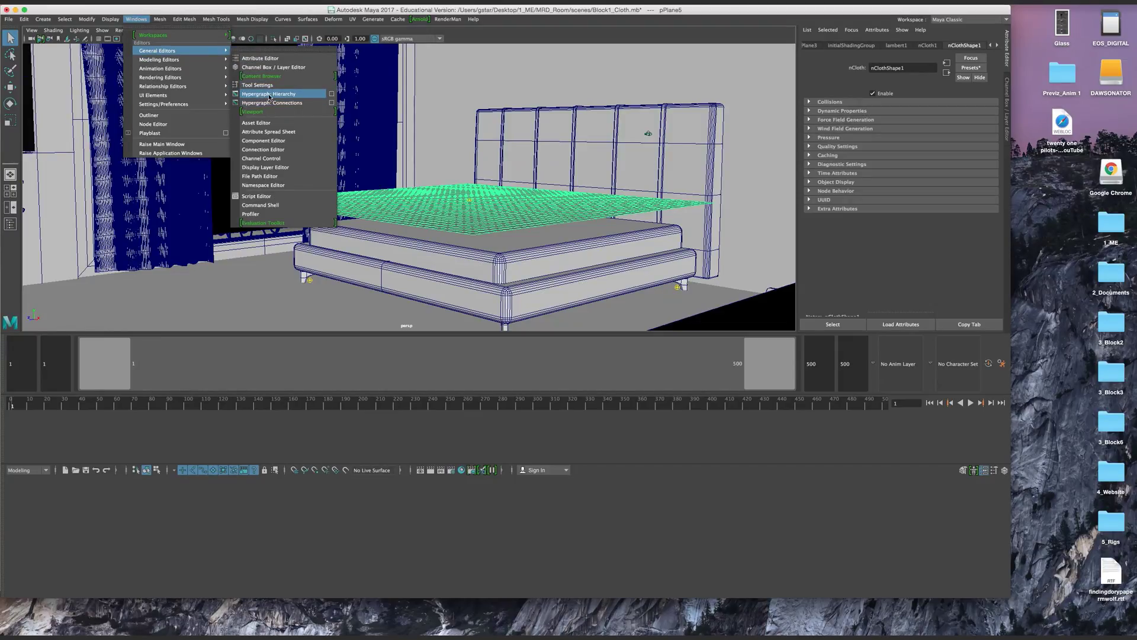
key(Escape)
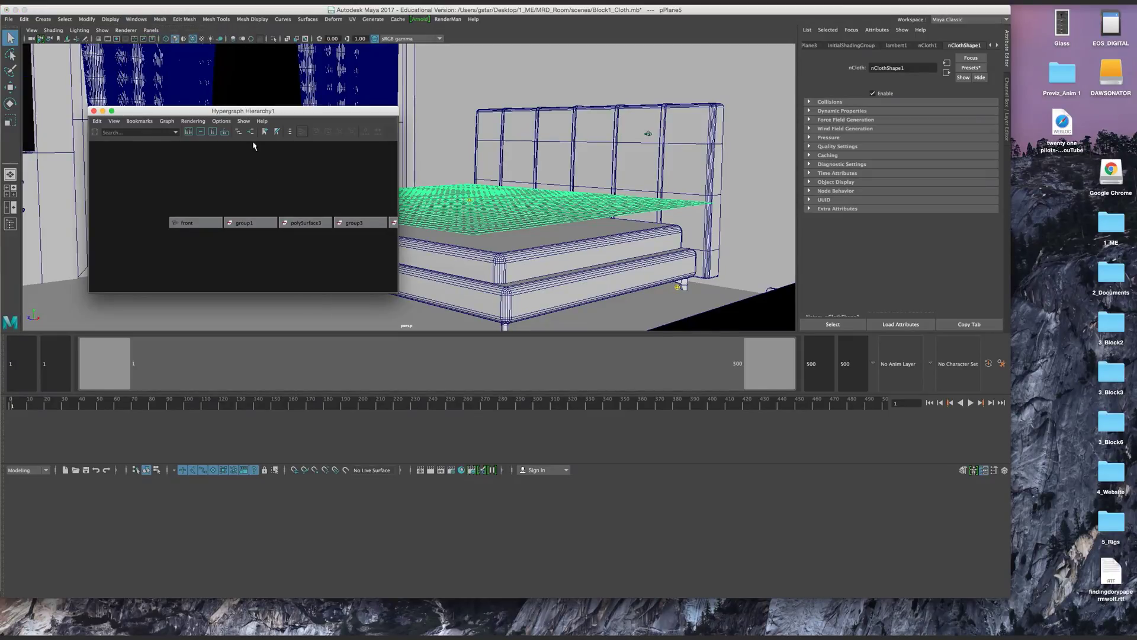
click(252, 133)
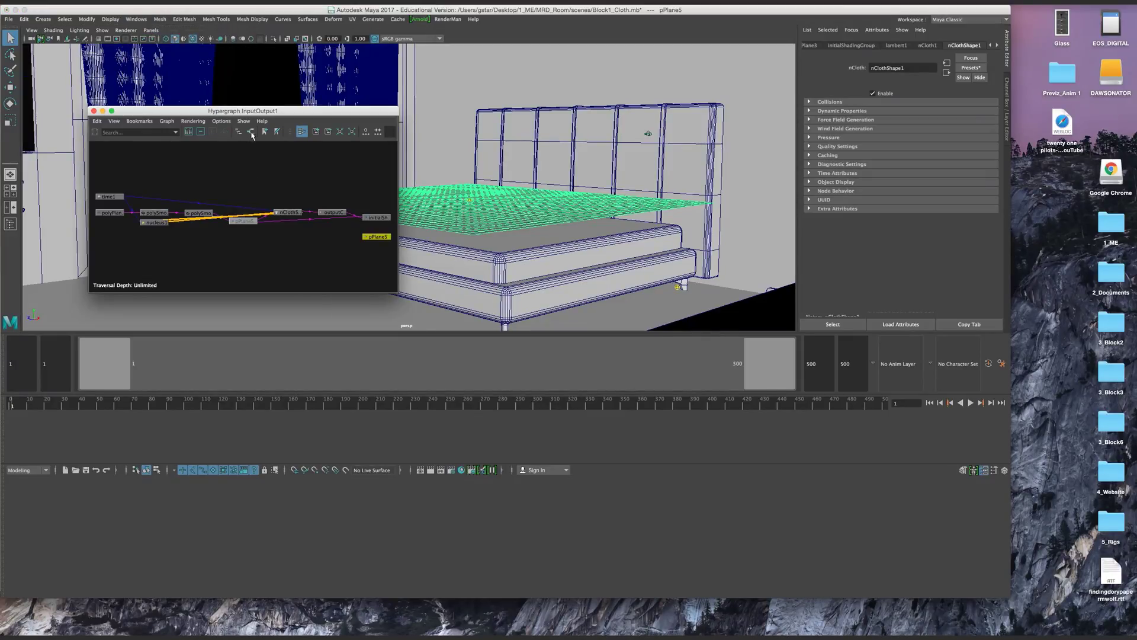
click(241, 223)
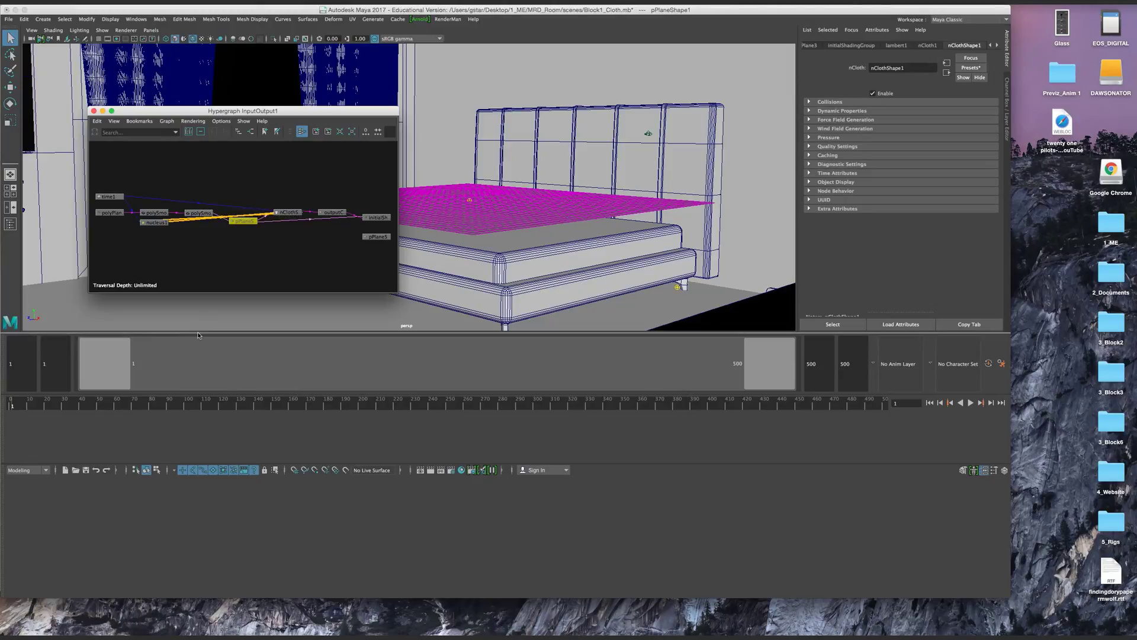
drag(198, 333, 199, 393)
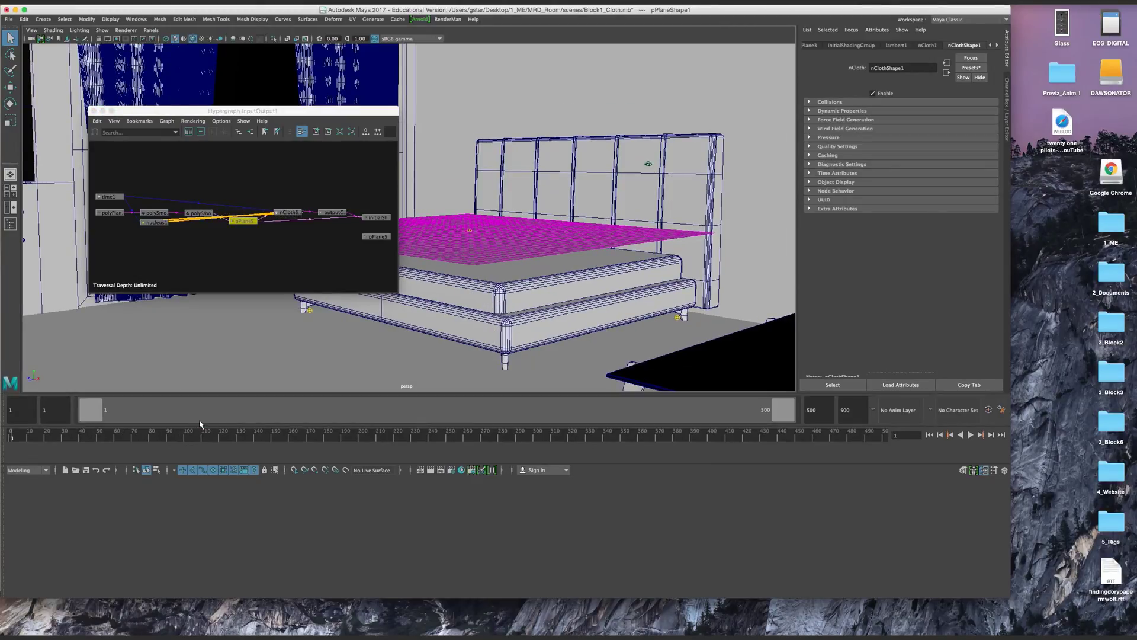
click(160, 19)
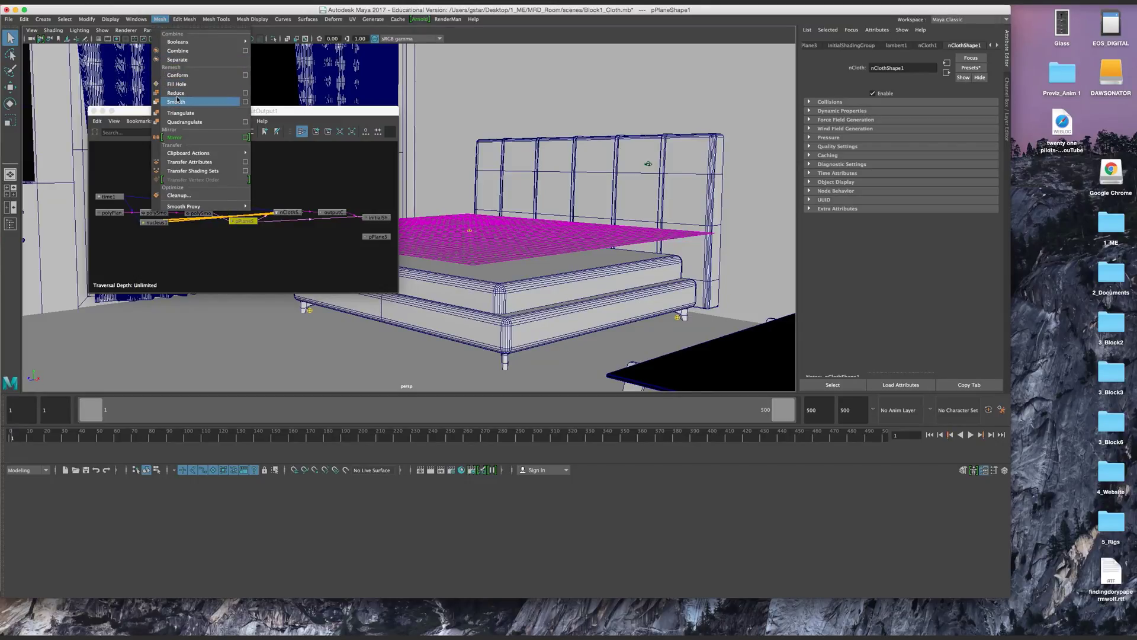
click(177, 102)
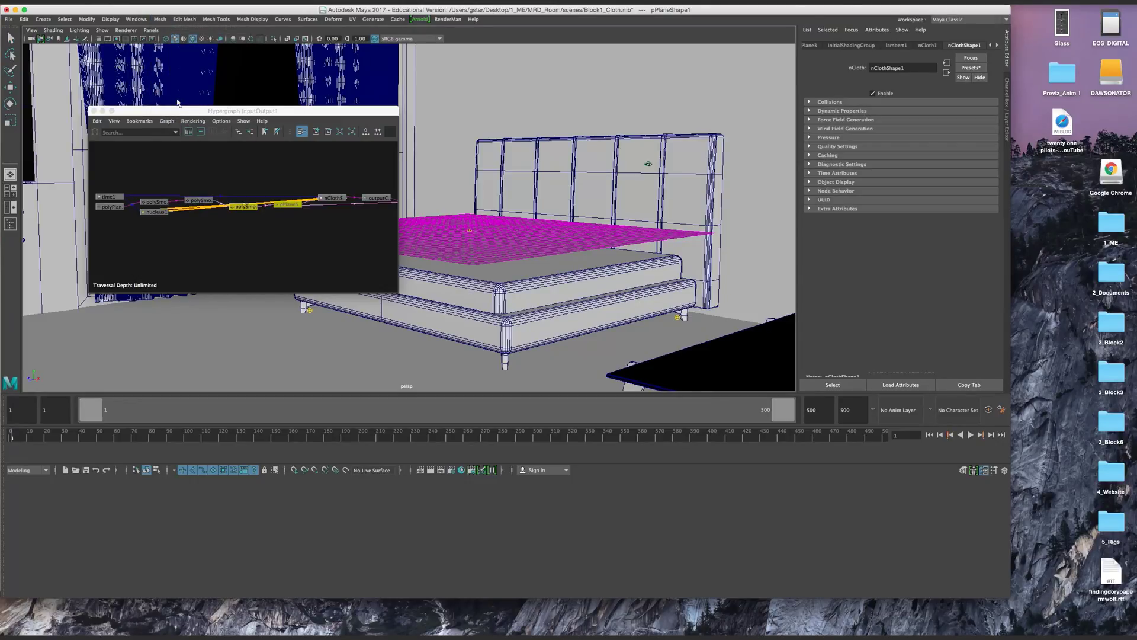
click(94, 110)
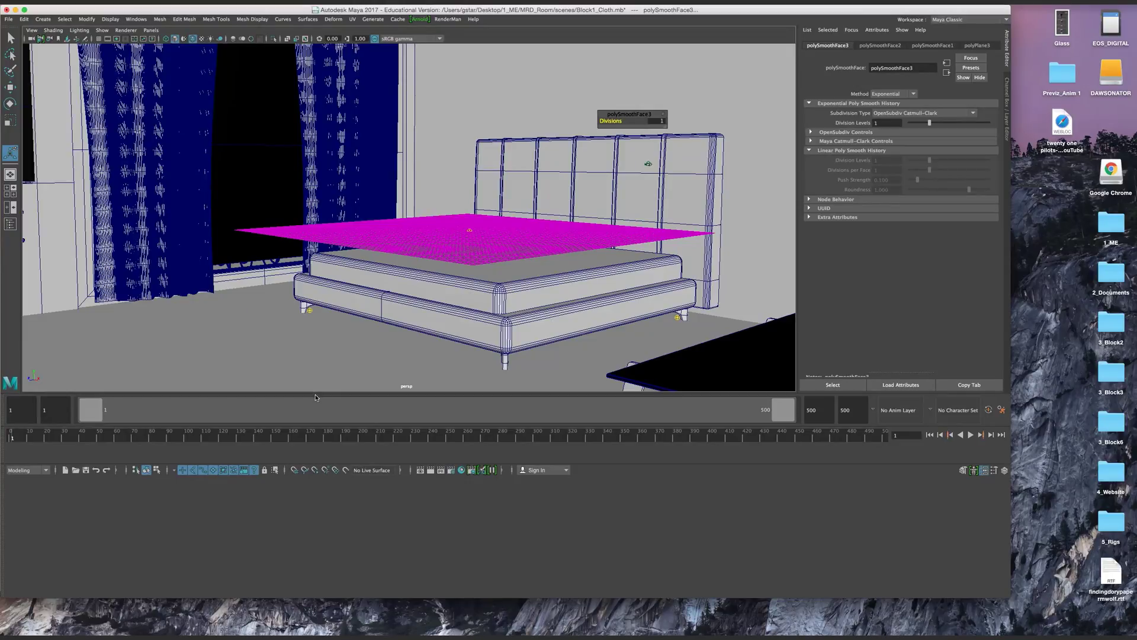
Step: Enlarge the viewport, zoom in on the smoothed cloth, and play the simulation forward
drag(315, 393, 333, 581)
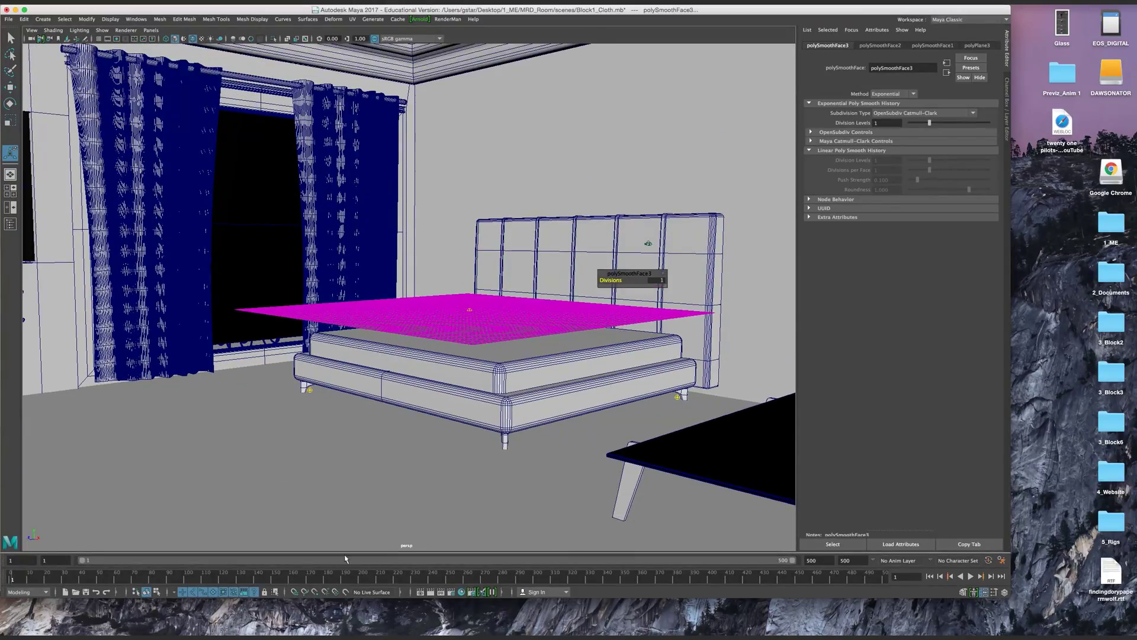
alt+drag(382, 403, 429, 389)
scroll(420, 366, up, 6)
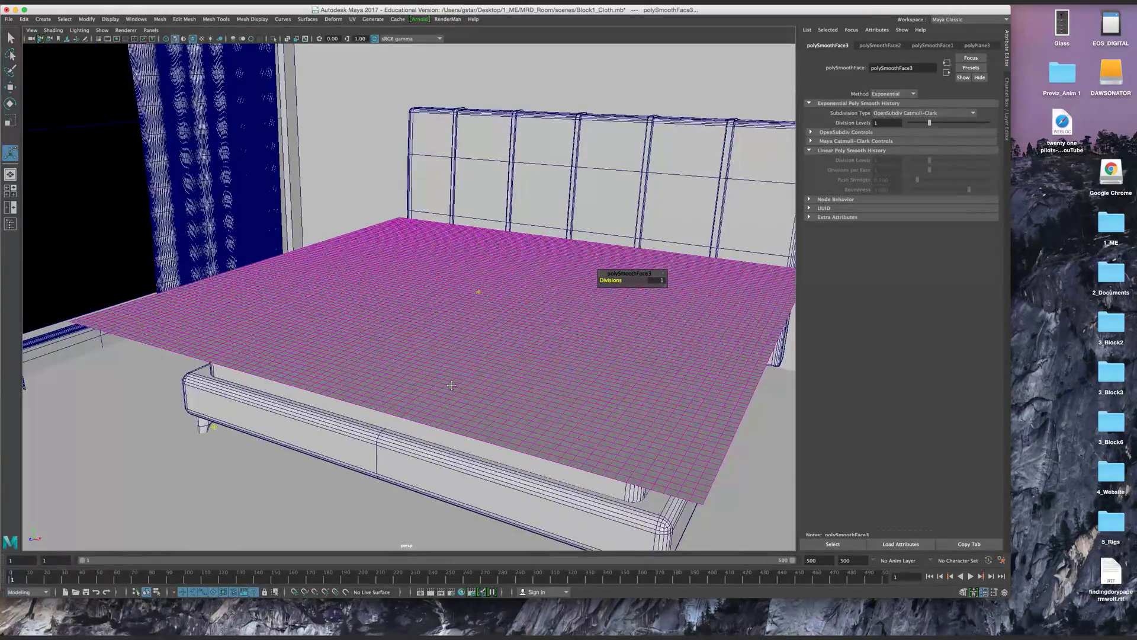
scroll(420, 365, up, 8)
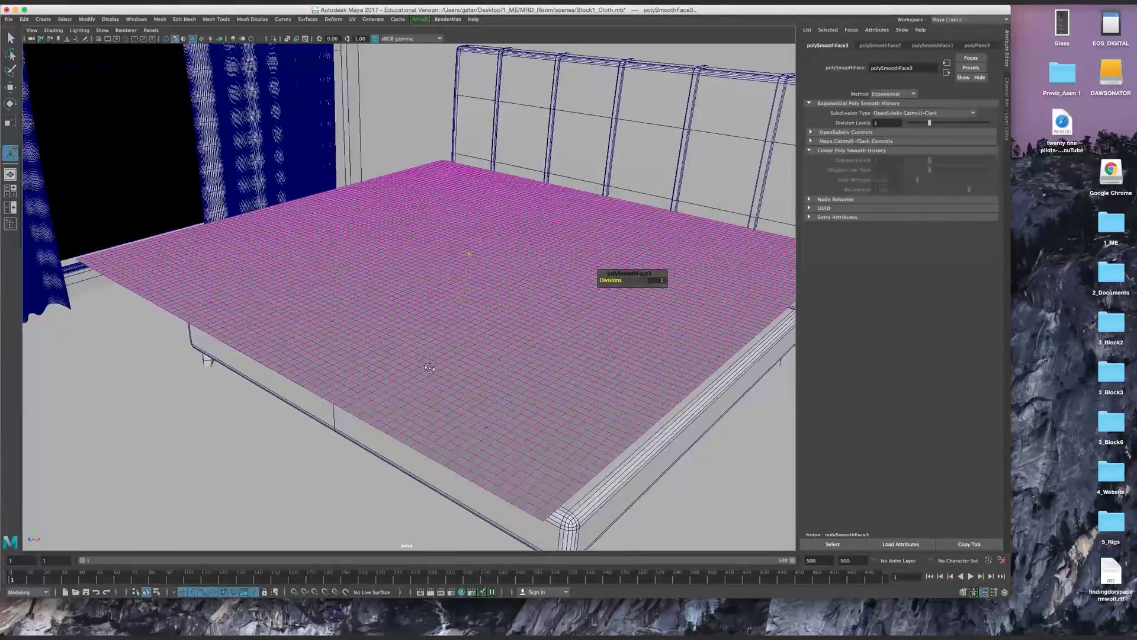
scroll(428, 365, down, 5)
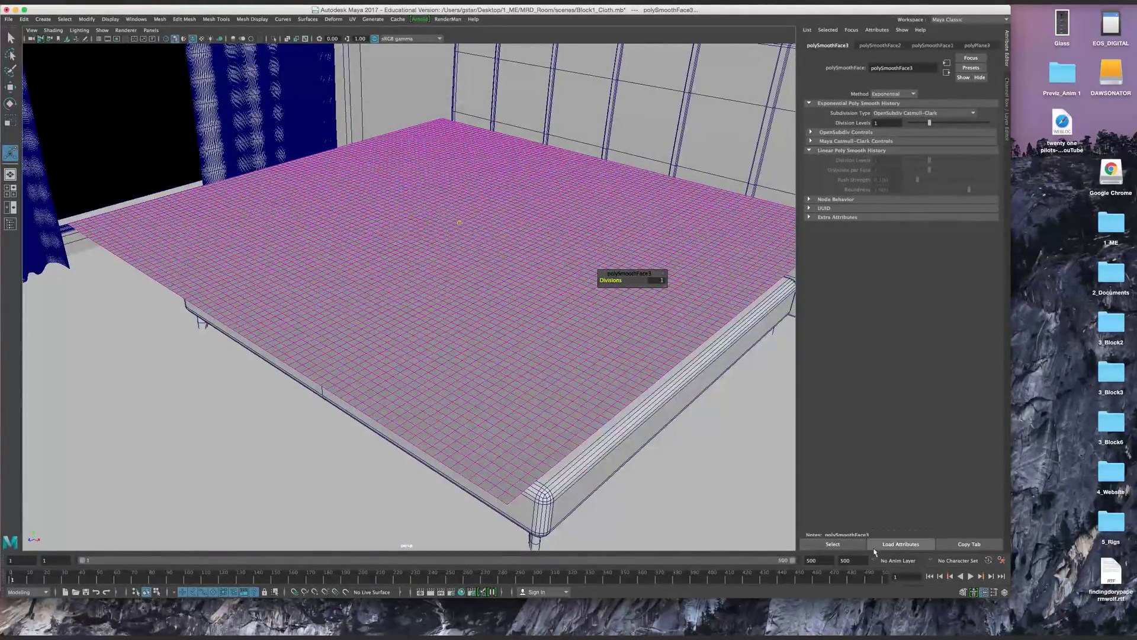
click(970, 576)
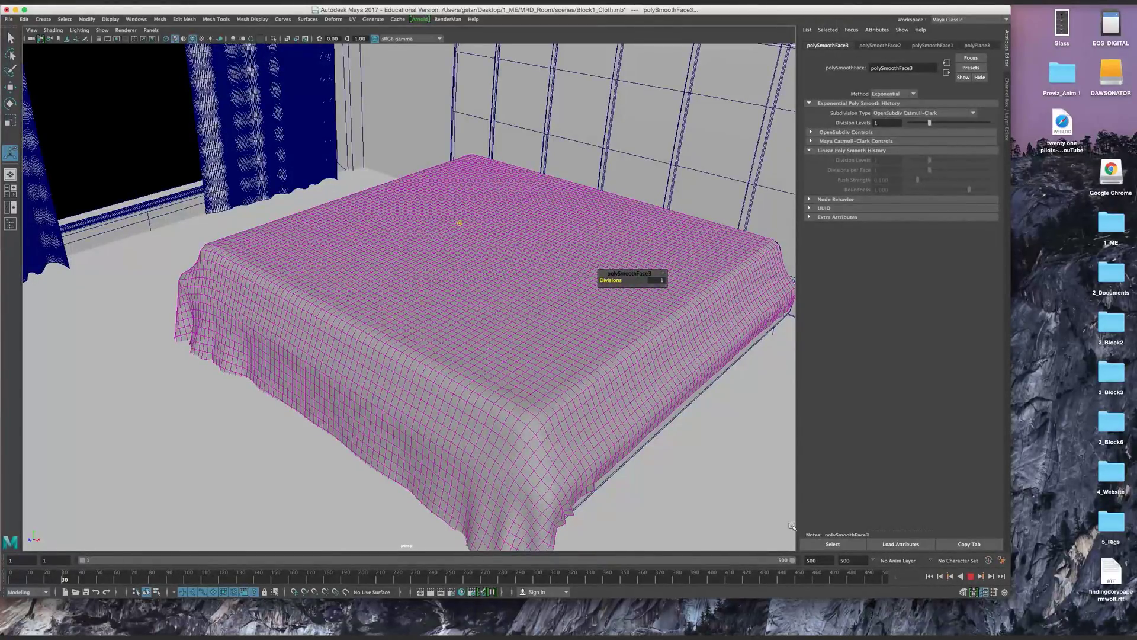
Step: Restart playback, stop the simulation at frame 49, and frame the draped bed
click(971, 576)
click(972, 576)
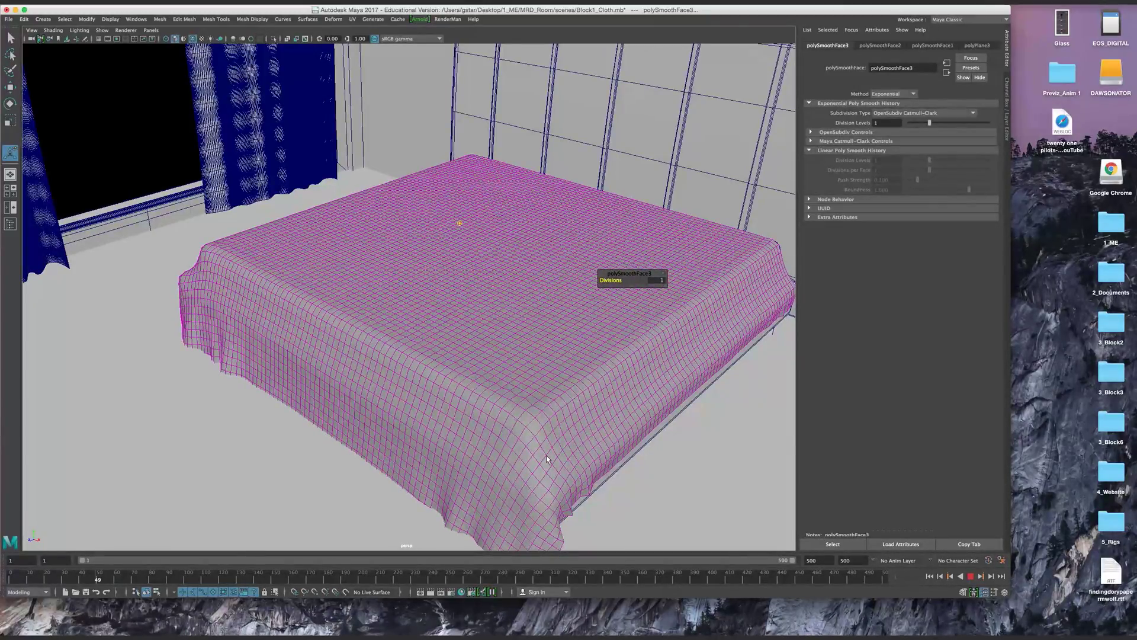
key(Escape)
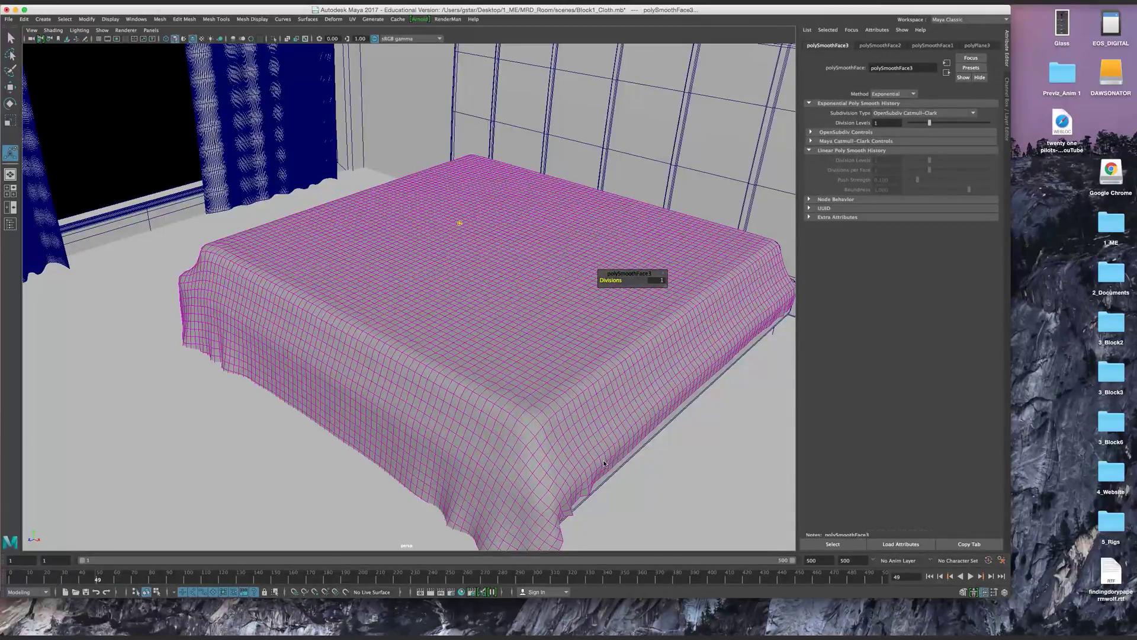
key(f)
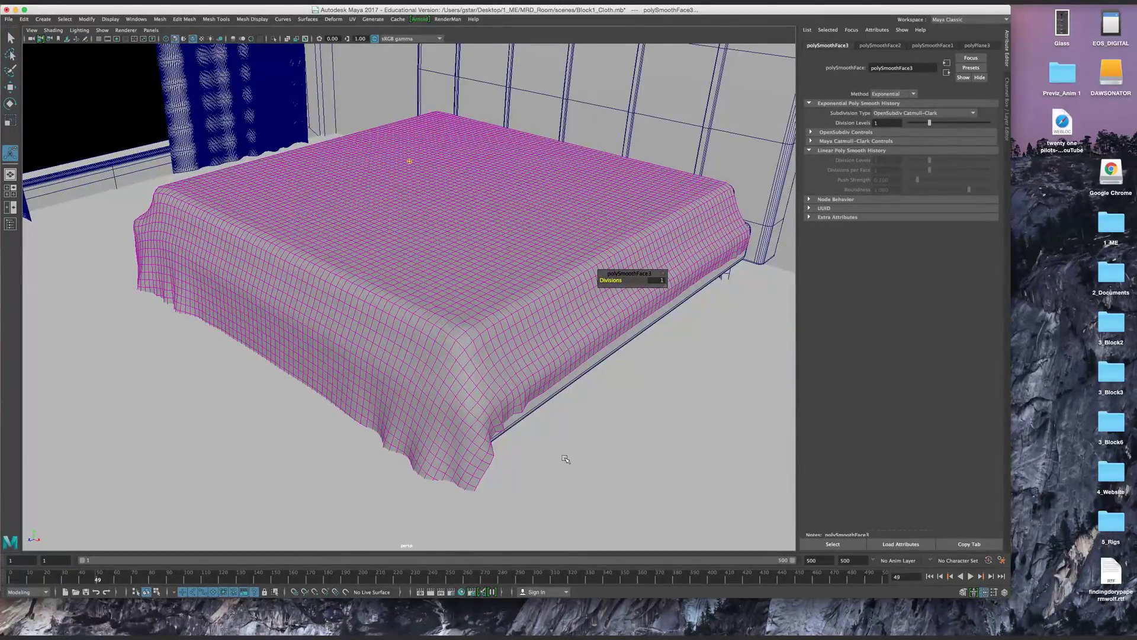
mouse_move(561, 457)
alt+mouse_down()
mouse_move(548, 449)
mouse_move(557, 461)
alt+mouse_up()
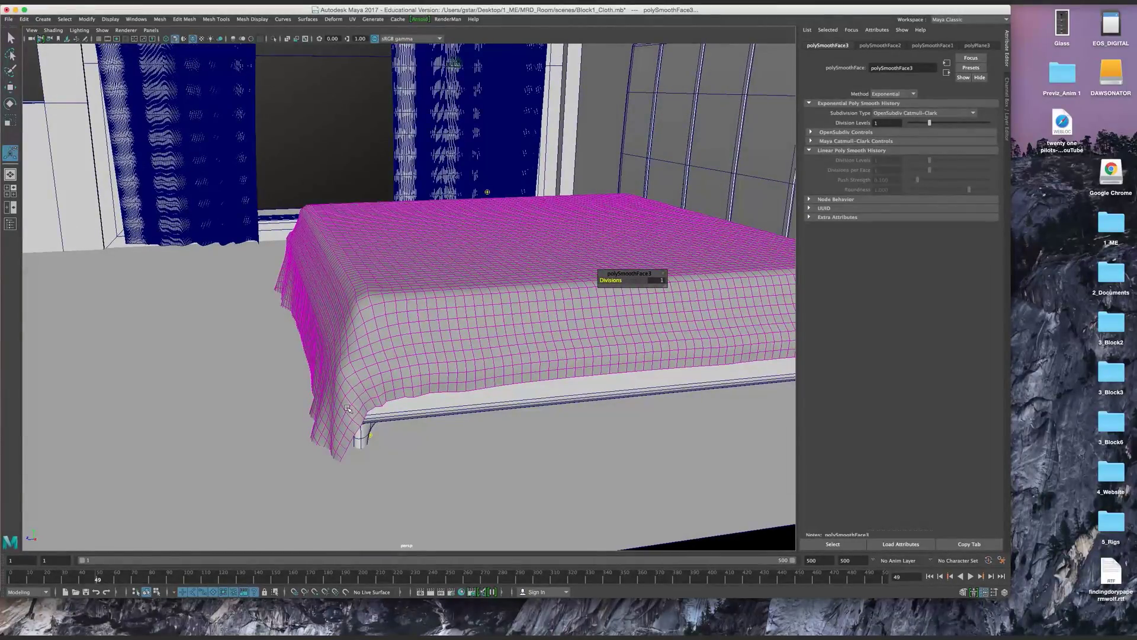
Step: Move the draped polySurface80 mesh slightly down along Y and view it from low beside the bed
click(277, 390)
key(w)
alt+drag(257, 365, 187, 404)
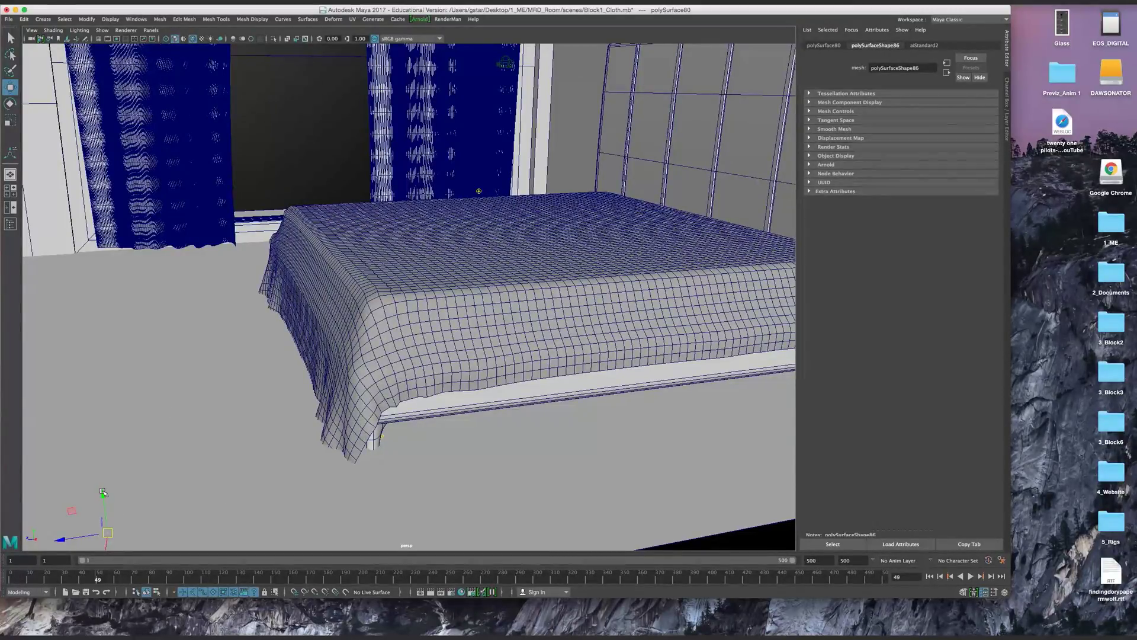
drag(104, 494, 96, 558)
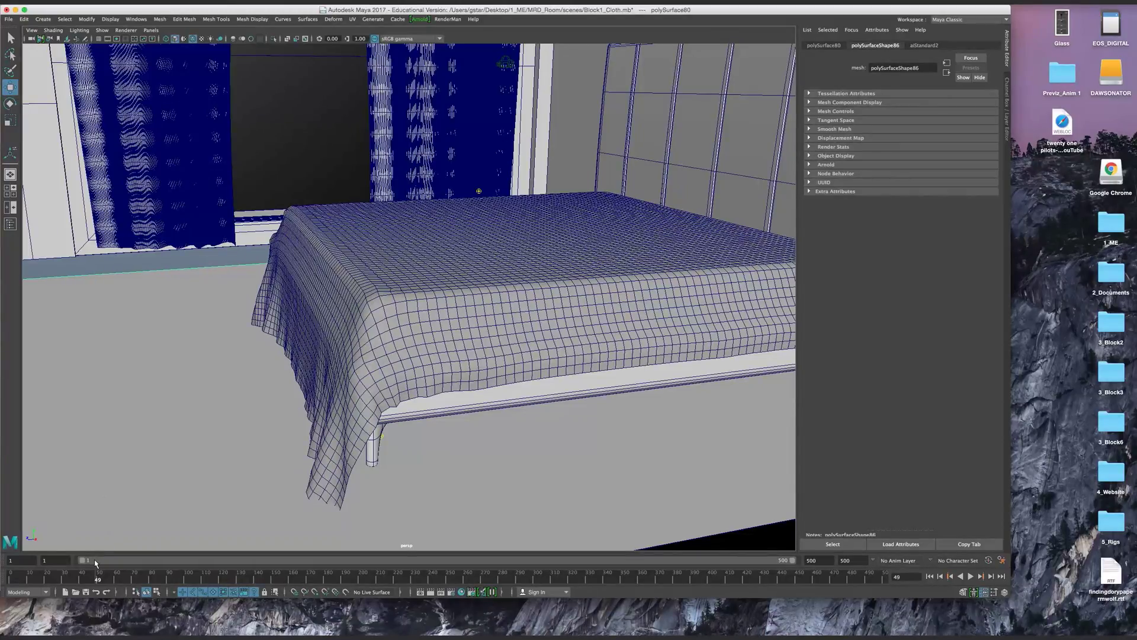
scroll(225, 474, down, 4)
scroll(224, 454, up, 8)
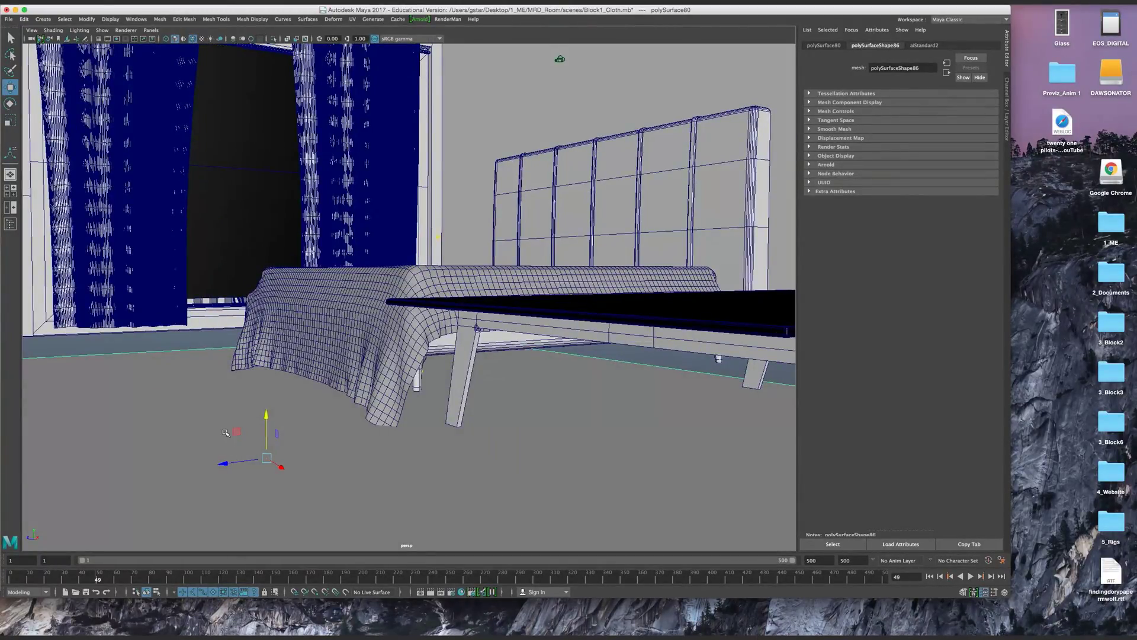
alt+drag(285, 412, 300, 408)
alt+middle_drag(300, 408, 307, 406)
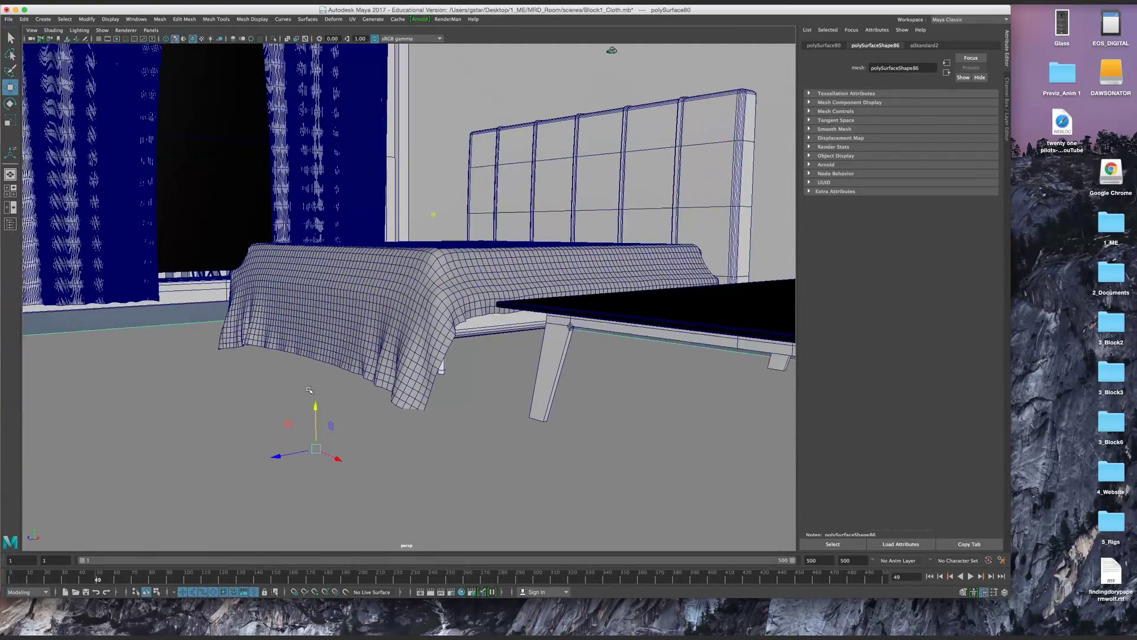
alt+drag(308, 388, 385, 397)
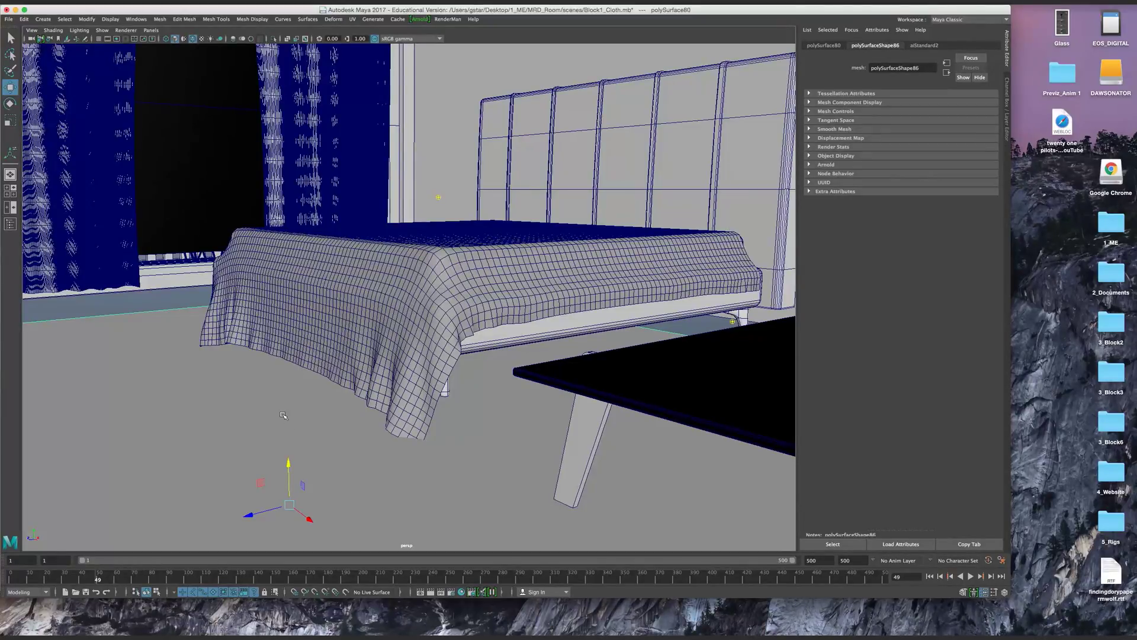
click(288, 463)
Step: Select pPlane5 and set Stretch Resistance under Dynamic Properties from 20 to 200
click(391, 371)
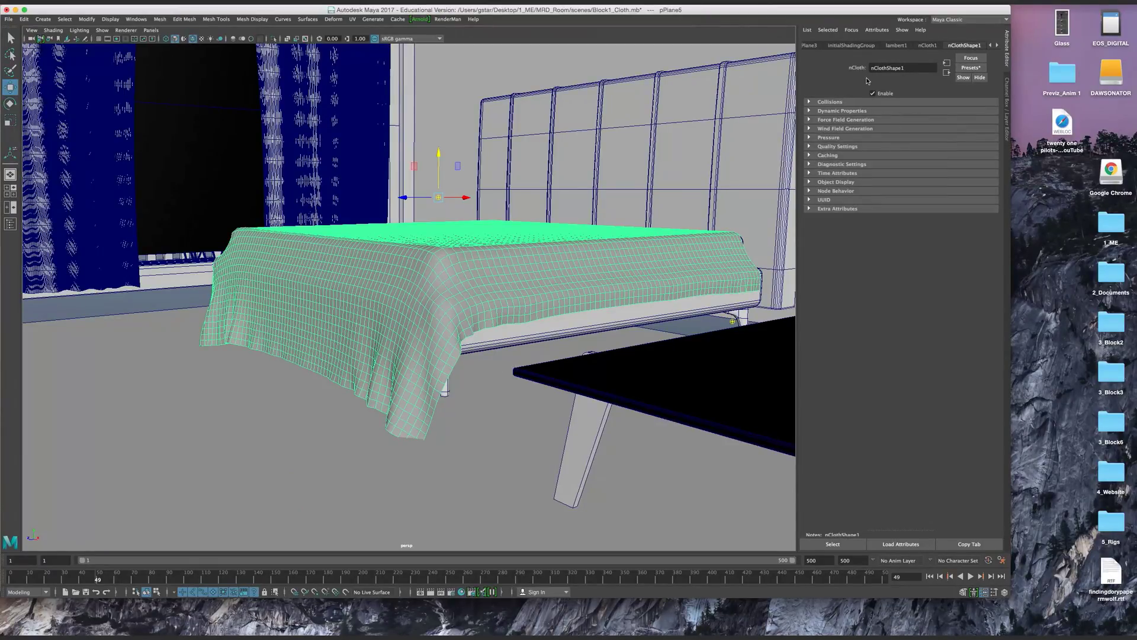
click(818, 103)
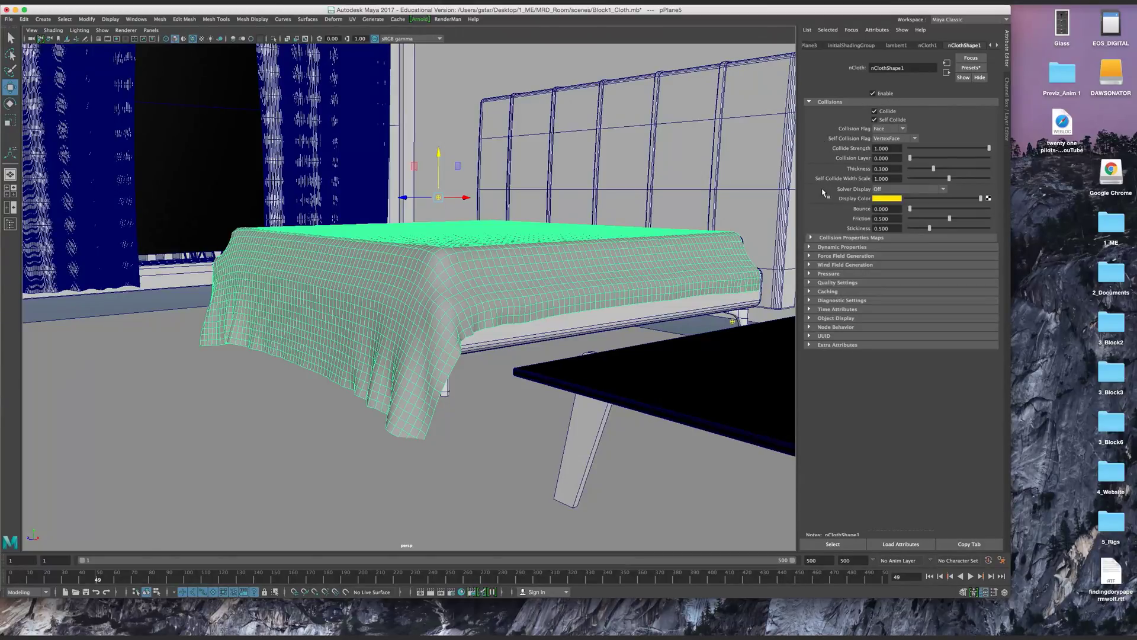
click(824, 238)
click(822, 238)
click(810, 247)
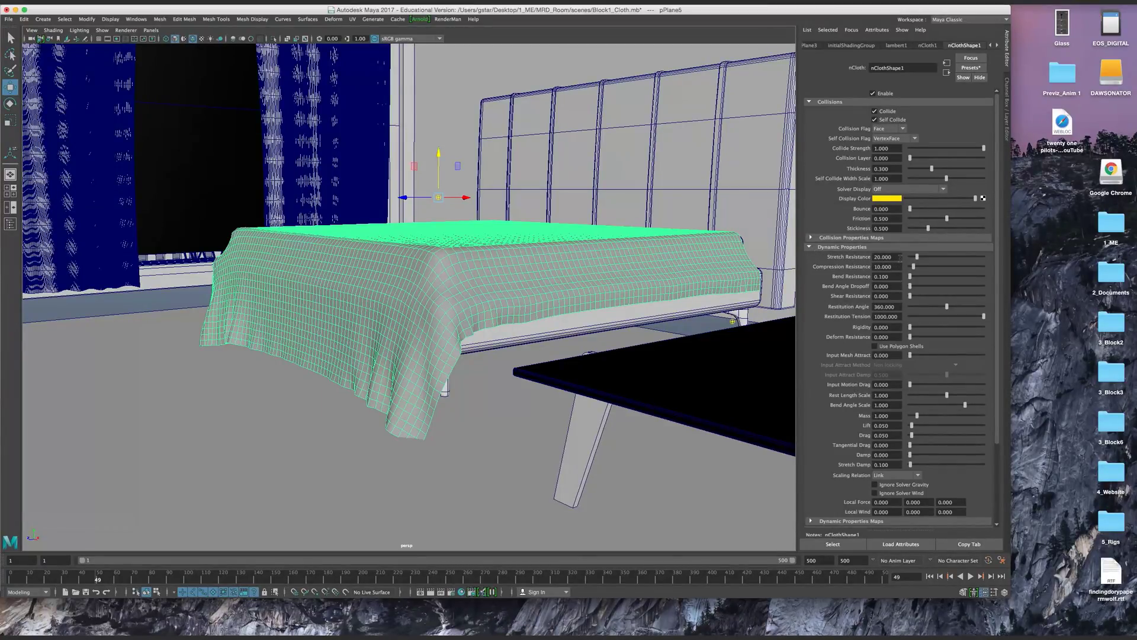
click(898, 257)
text(150)
key(Return)
text(200)
key(Return)
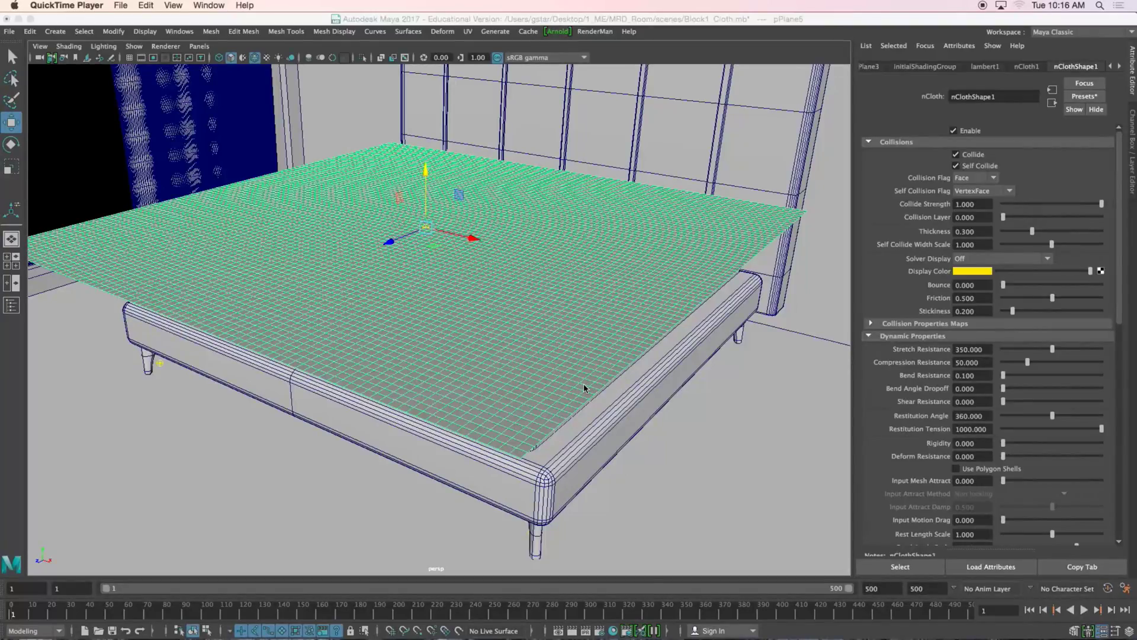
Step: Orbit to see the bed's front, then open Windows > General Editors > Hypergraph: Hierarchy
scroll(517, 365, up, 3)
scroll(472, 375, up, 2)
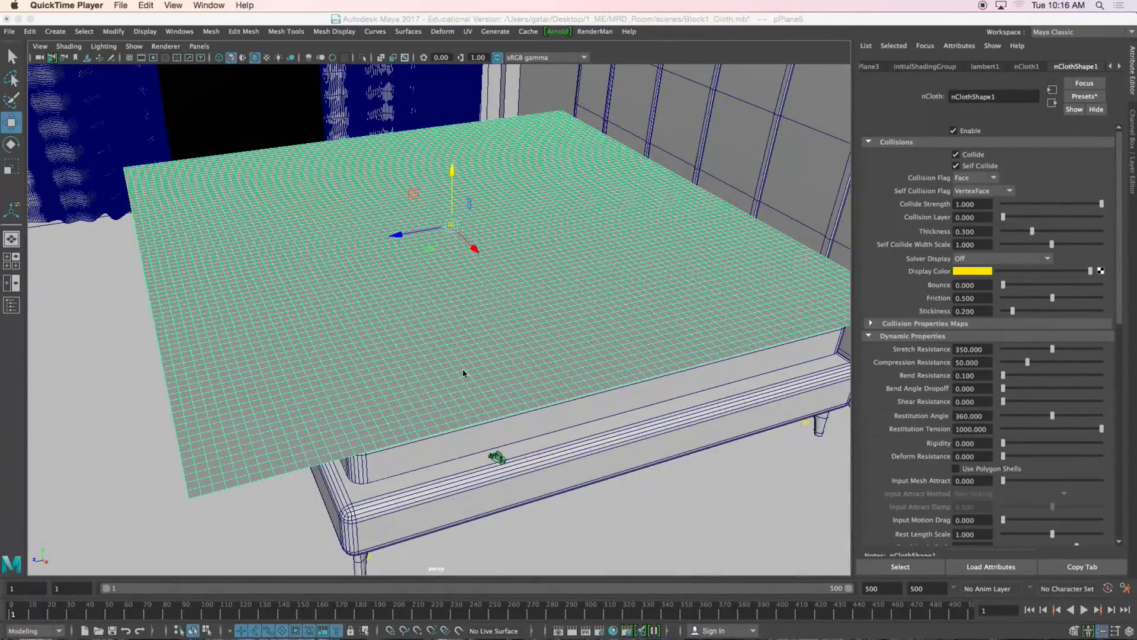
alt+drag(290, 283, 408, 325)
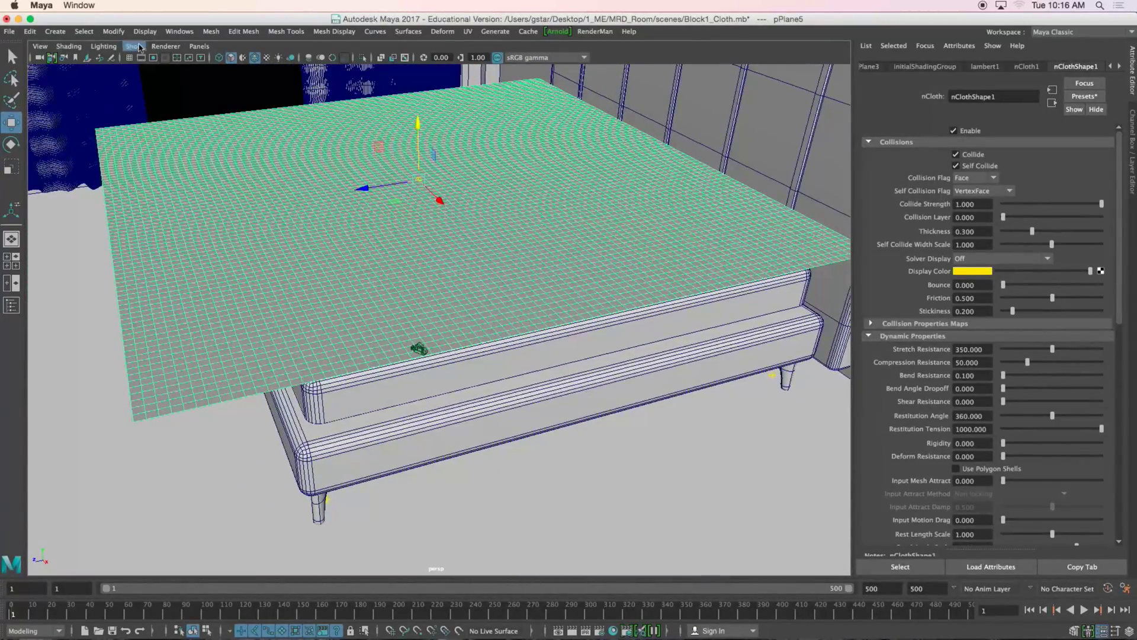
click(179, 32)
mouse_move(203, 92)
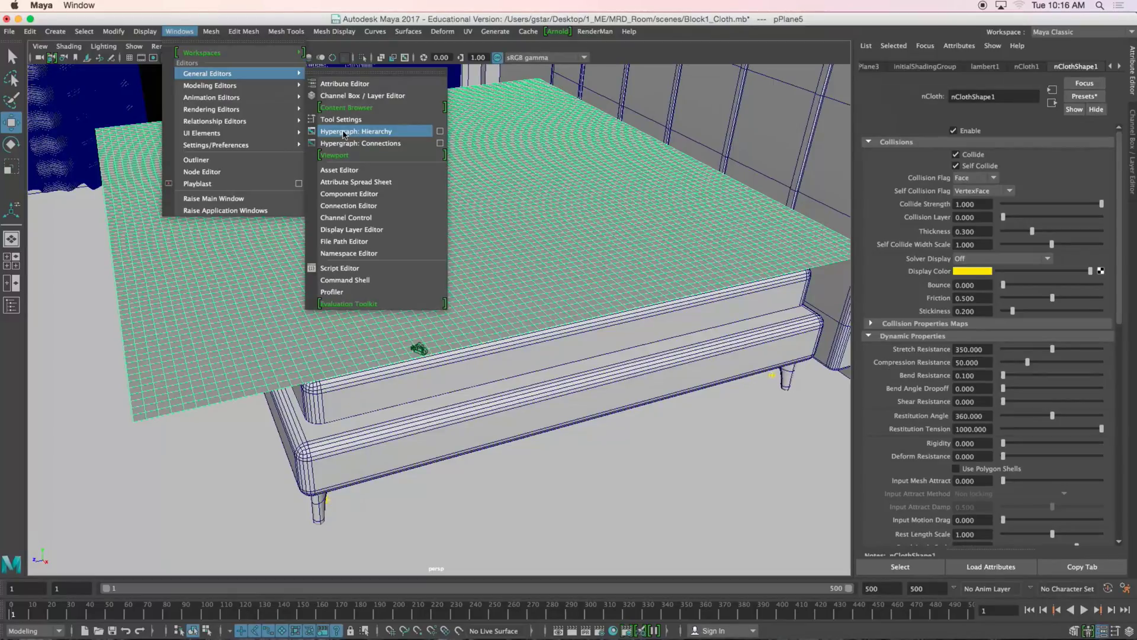
click(355, 132)
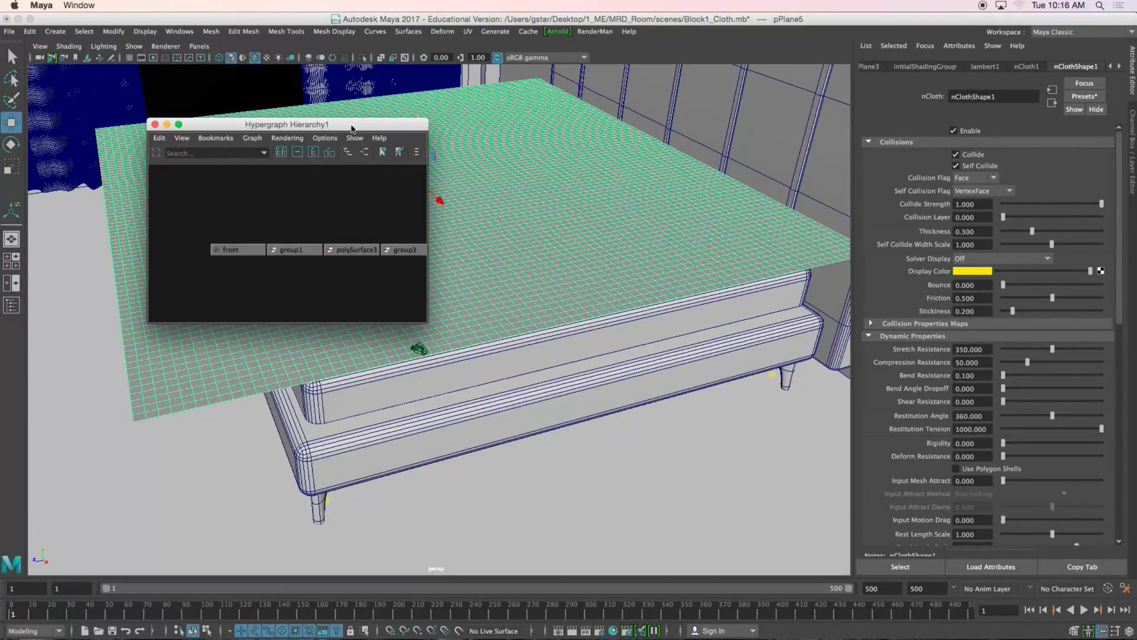
Step: Show input and output connections in a larger, fully framed Hypergraph and select the plane's shape node
drag(351, 126, 918, 256)
key(XF86AudioRaiseVolume)
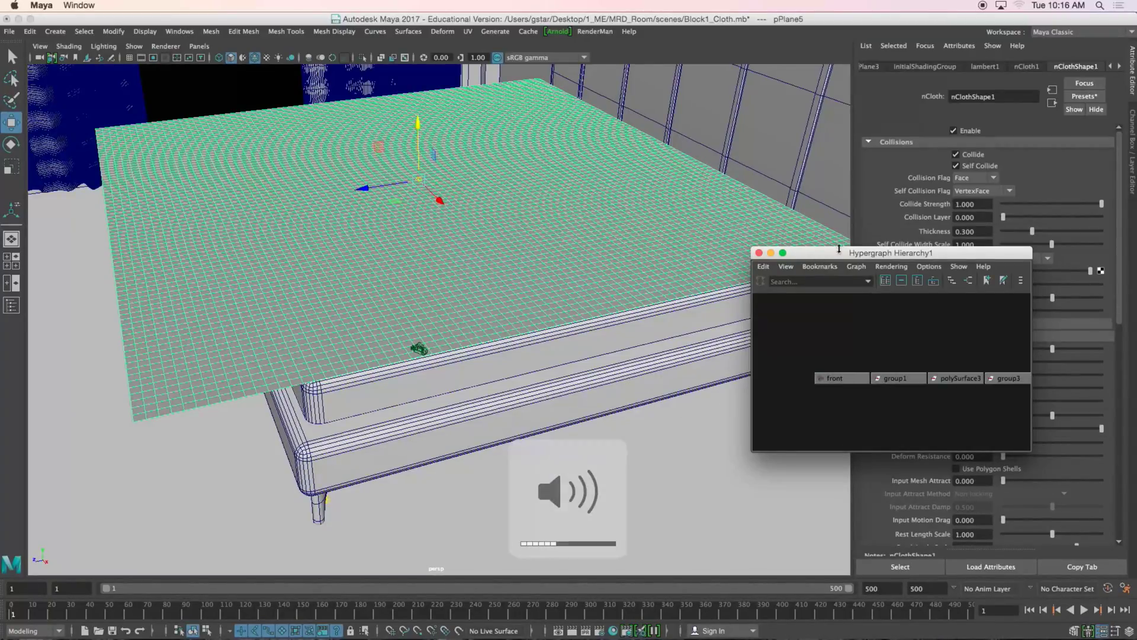
drag(840, 257, 652, 88)
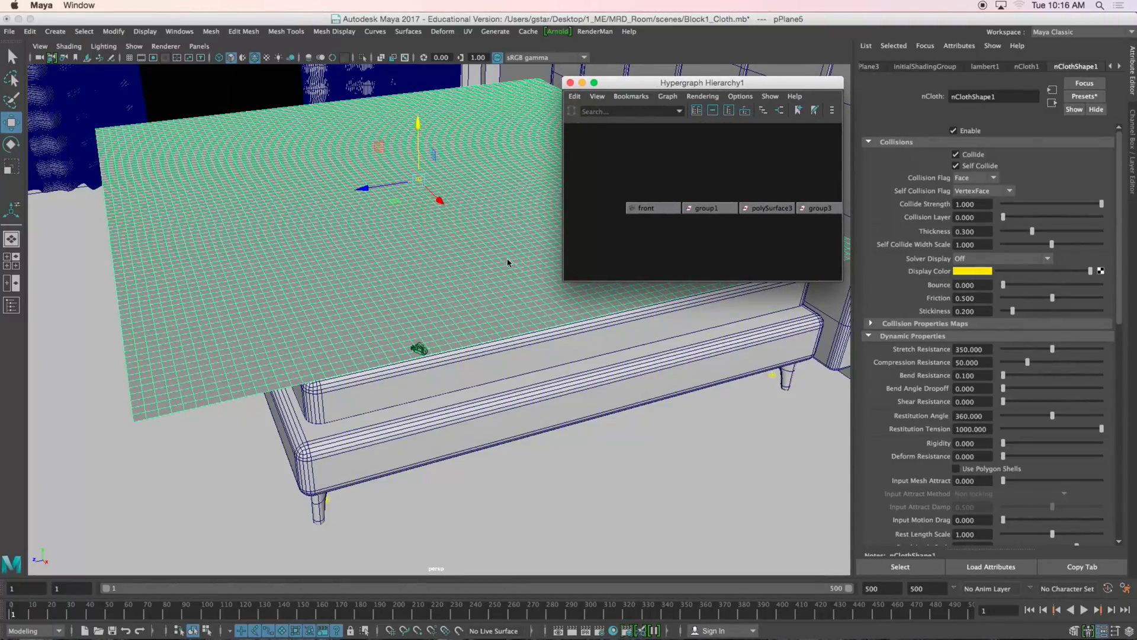
click(781, 112)
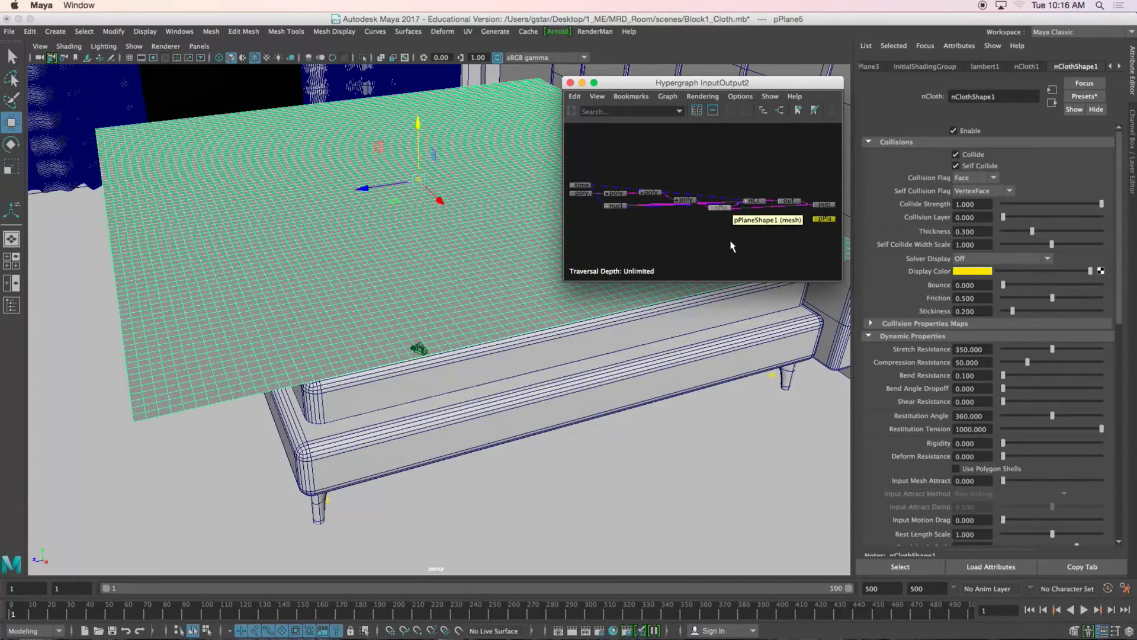
drag(836, 313, 870, 481)
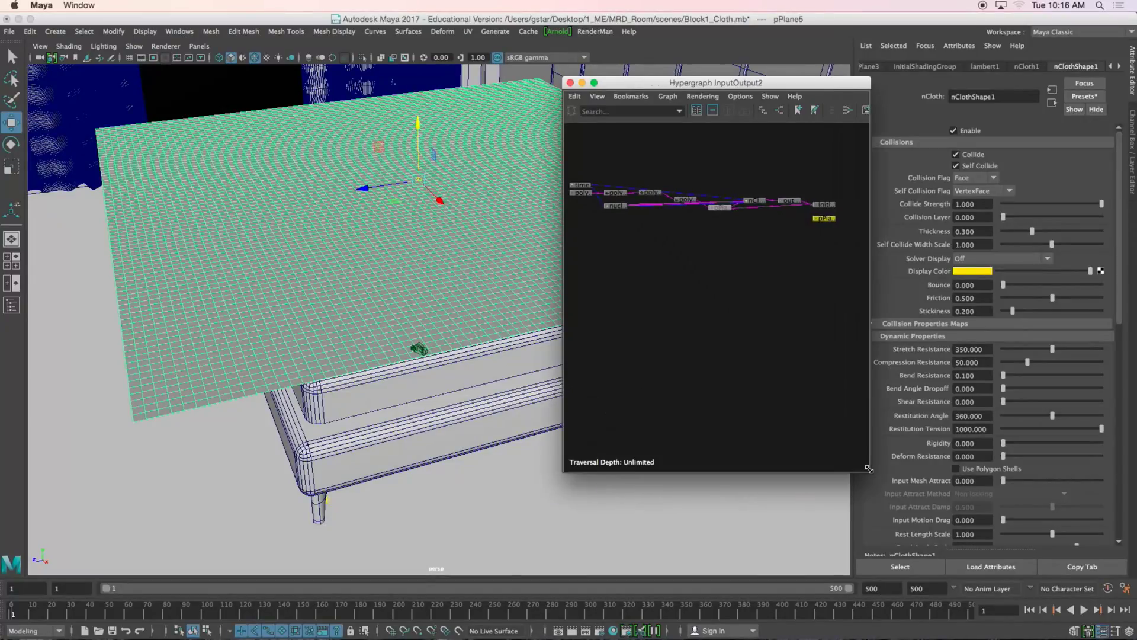
drag(565, 75, 385, 73)
key(a)
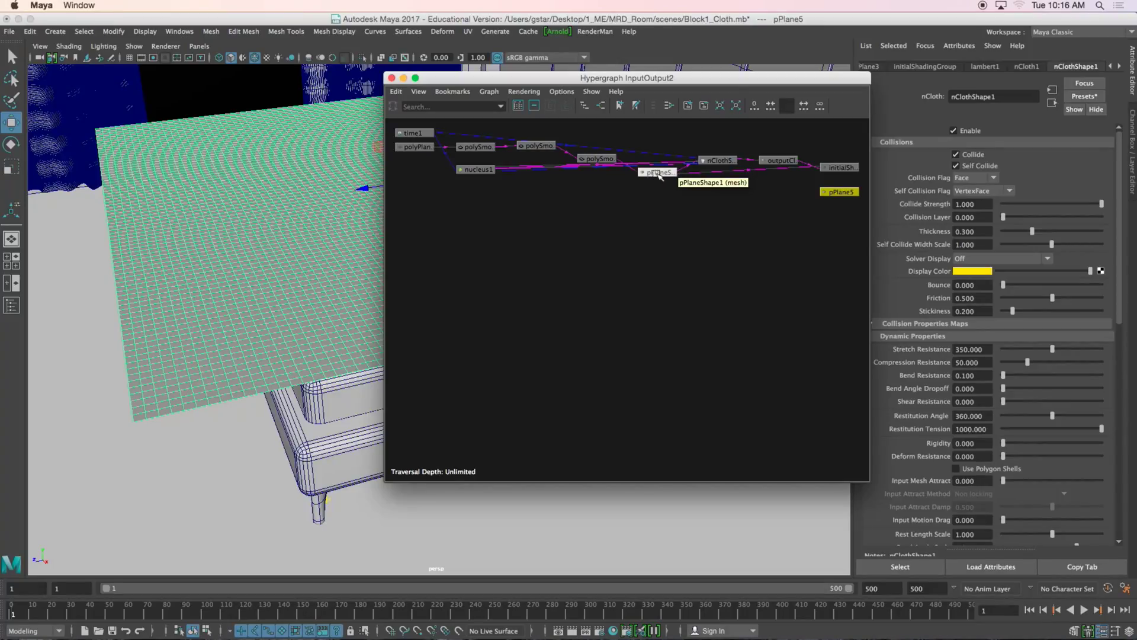
click(658, 172)
Step: Shift the shape node aside and inspect each of the three polySmoothFace nodes in the Hypergraph
drag(662, 175, 620, 239)
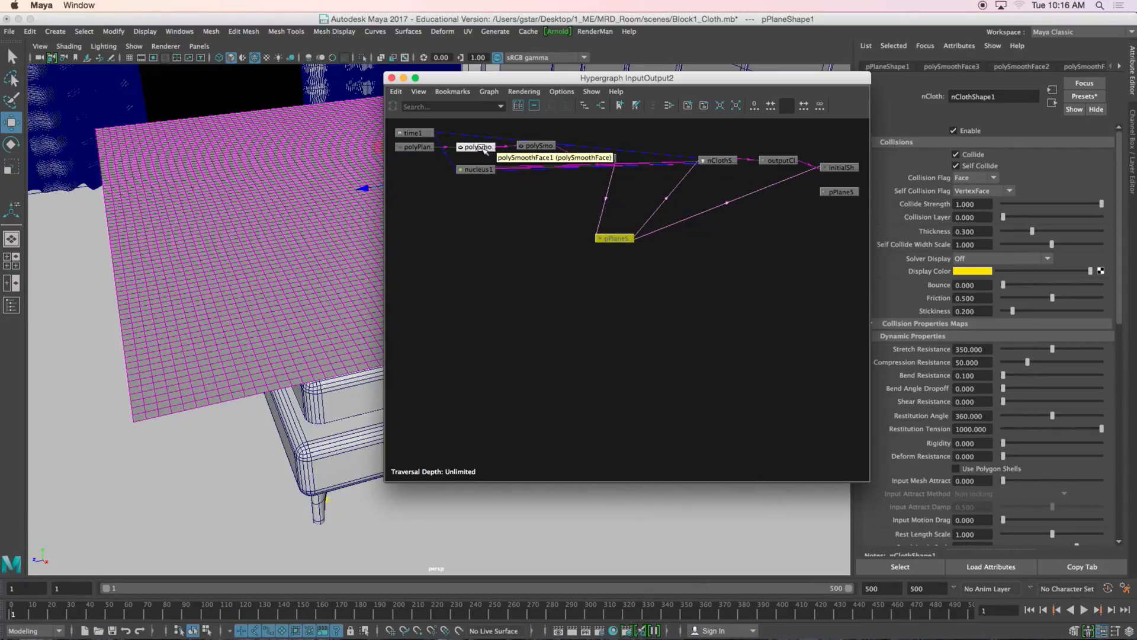
drag(483, 149, 480, 144)
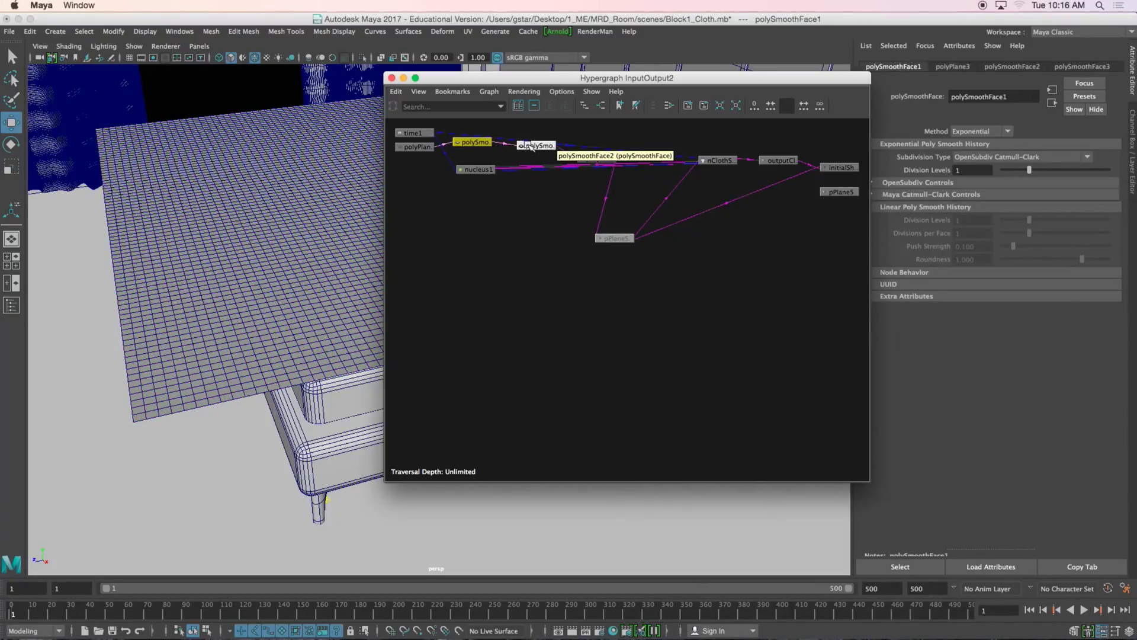
click(533, 146)
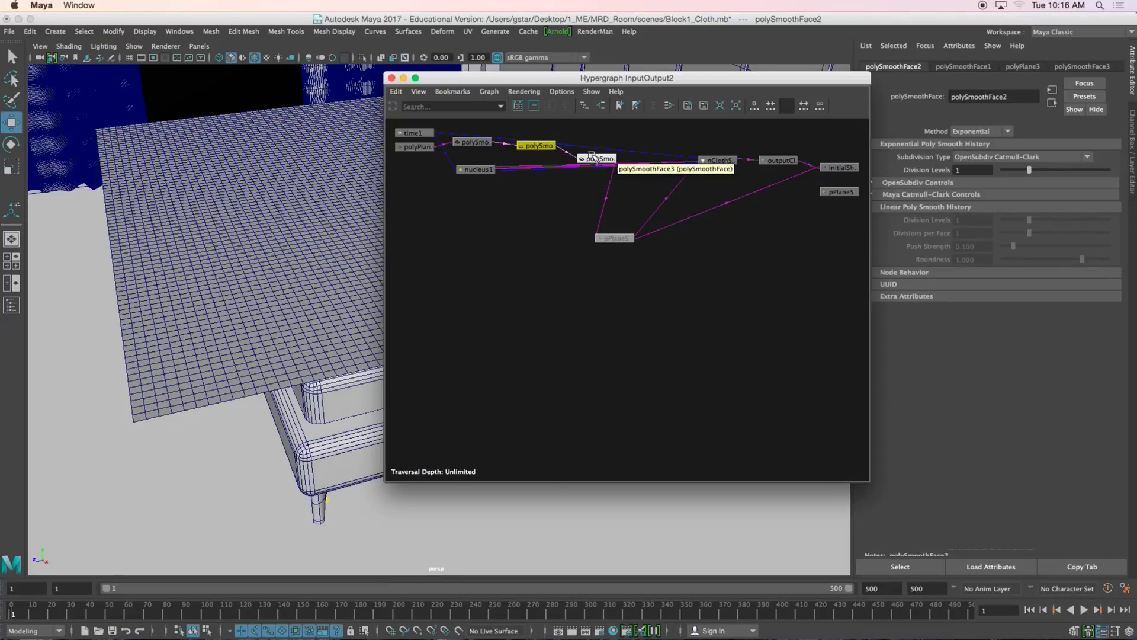
click(594, 157)
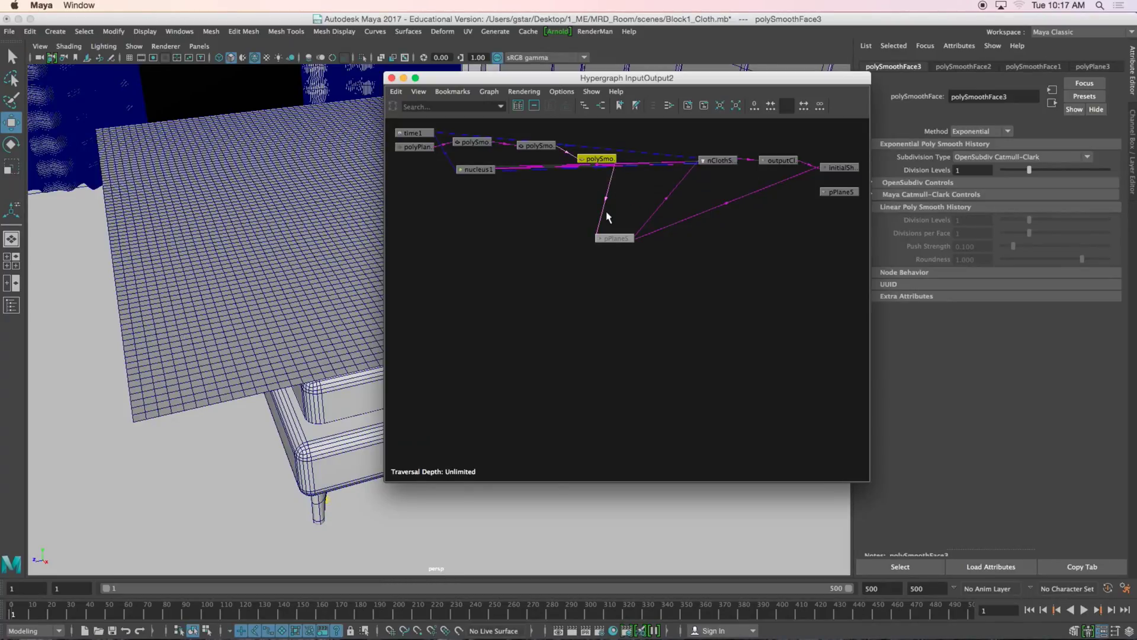
Step: Place pPlaneShape1 below the polySmooth chain, select it, and bring up the Mesh menu
drag(616, 239, 637, 218)
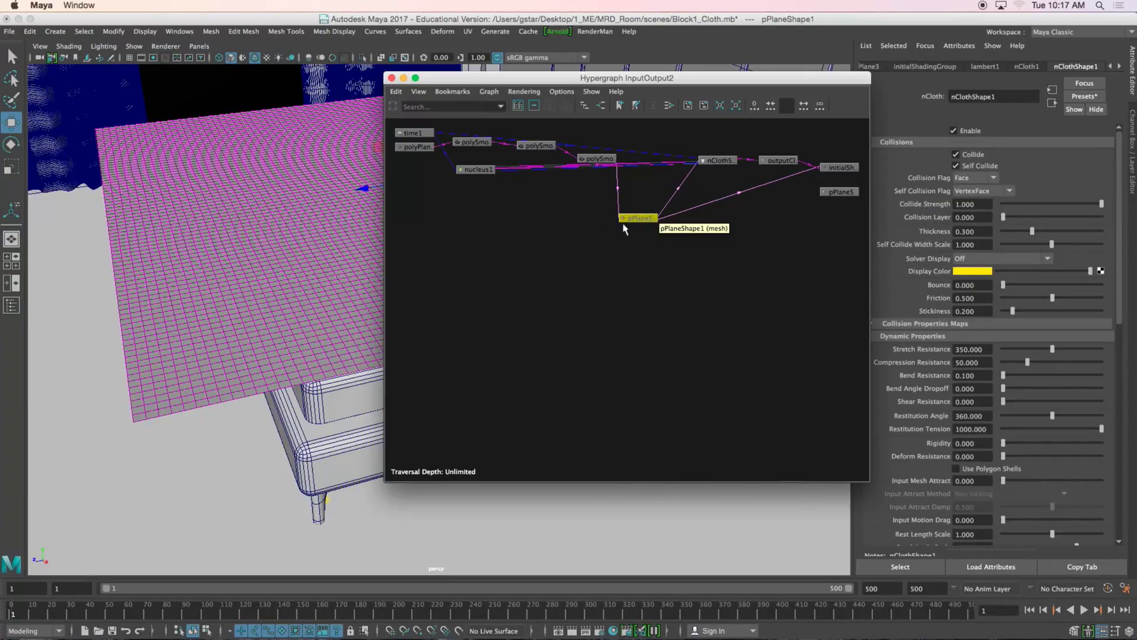
click(643, 219)
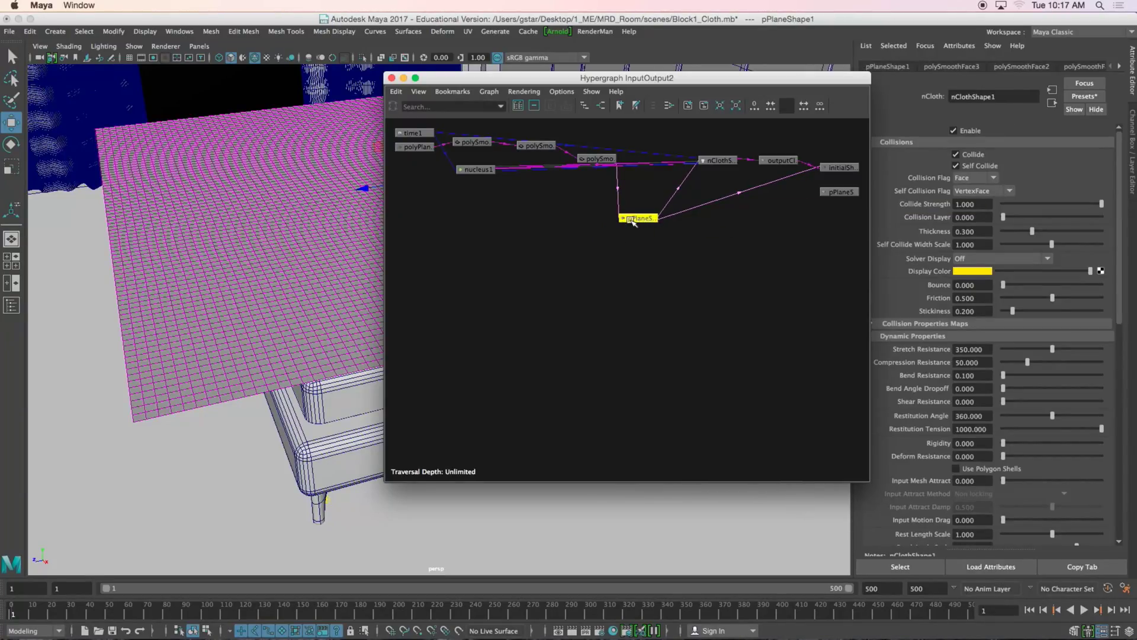
click(216, 33)
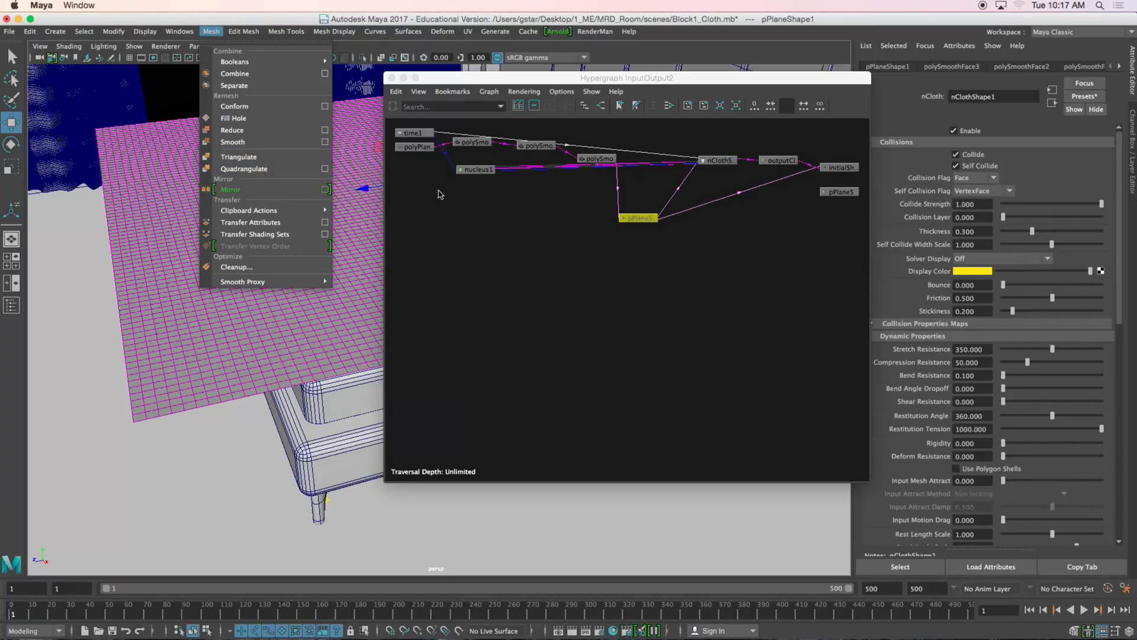
Step: Dismiss the Mesh menu, check Stretch Resistance 350 and Compression Resistance, close the Hypergraph, and select the cloth plane
click(576, 225)
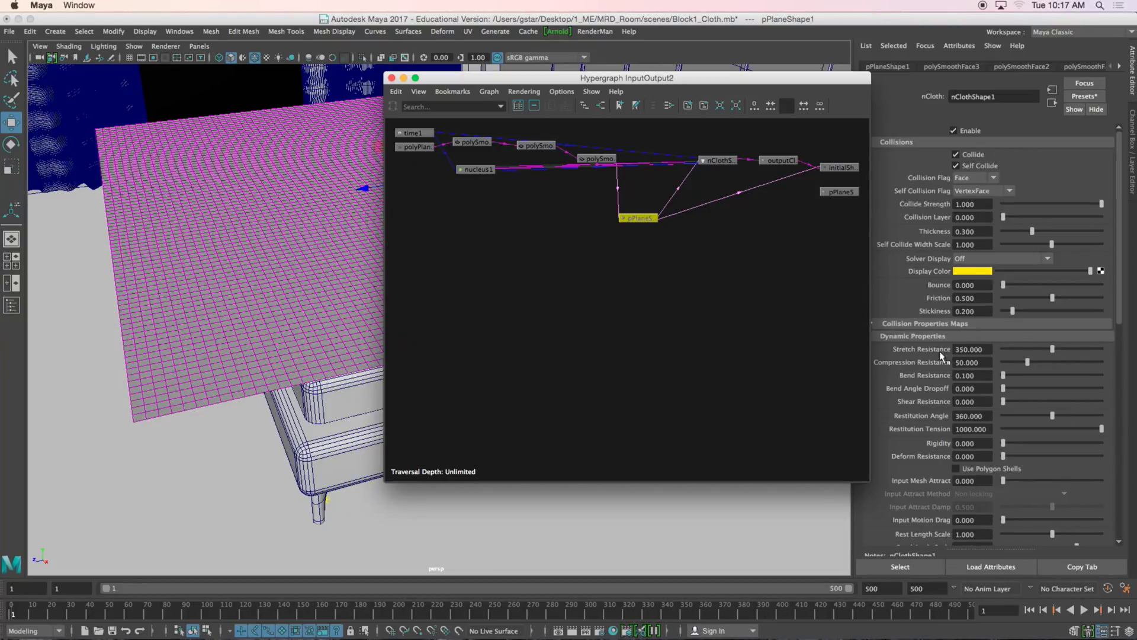
double_click(988, 350)
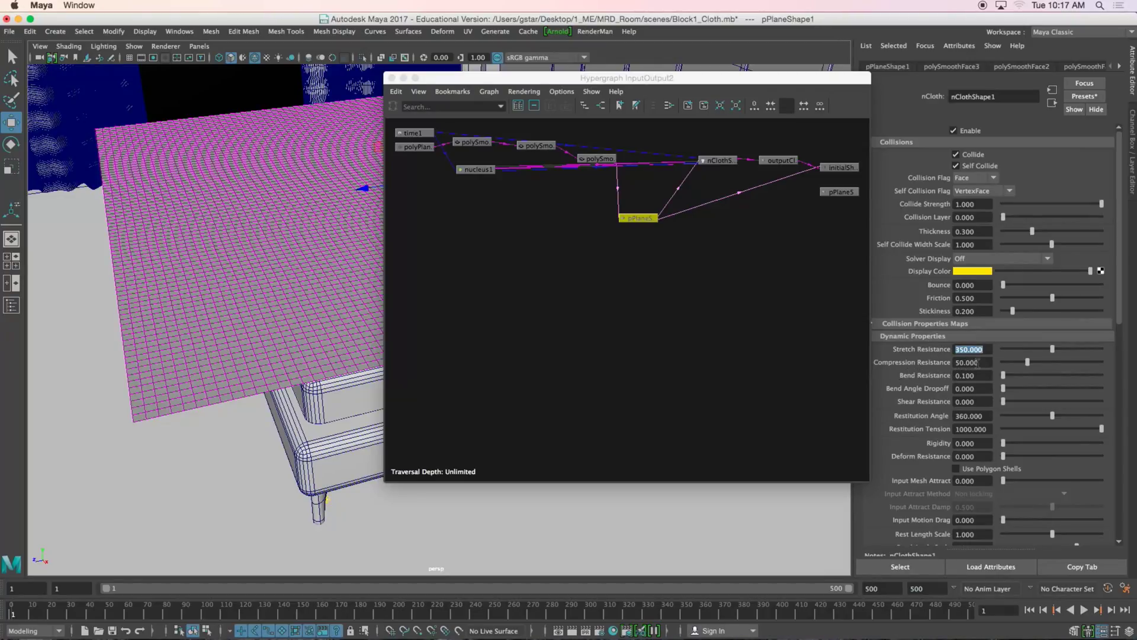
key(Tab)
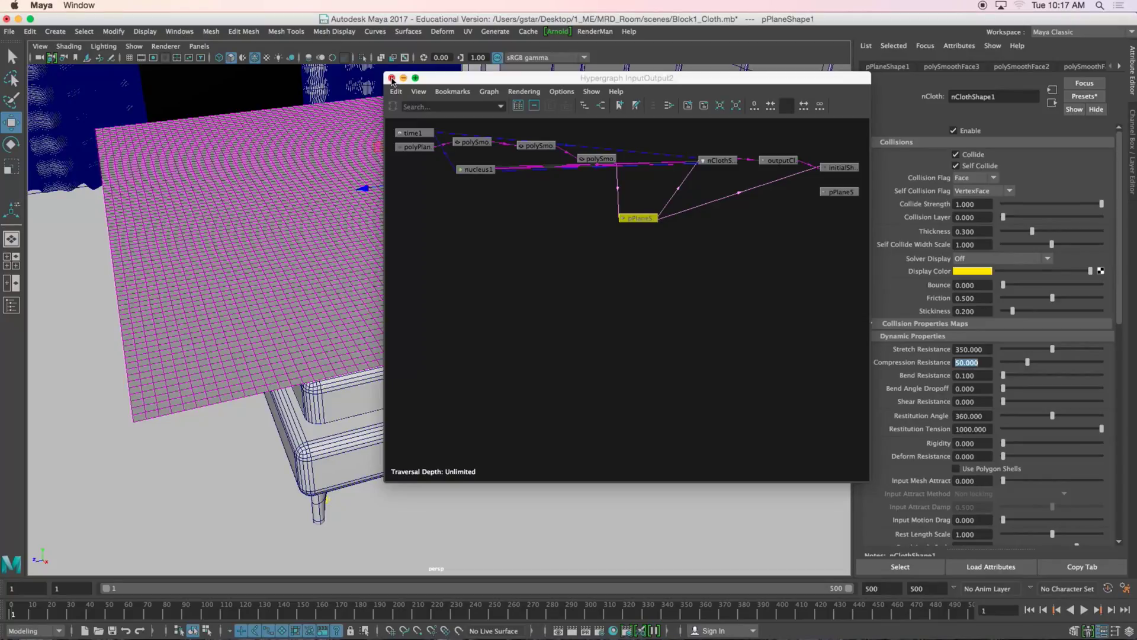
click(391, 78)
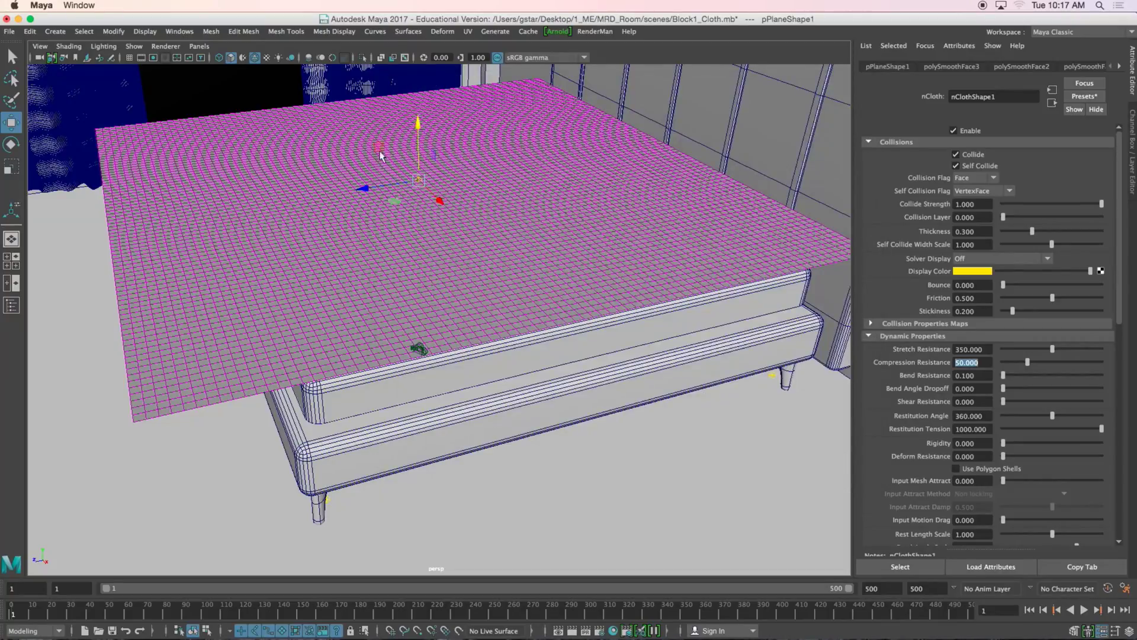
click(210, 198)
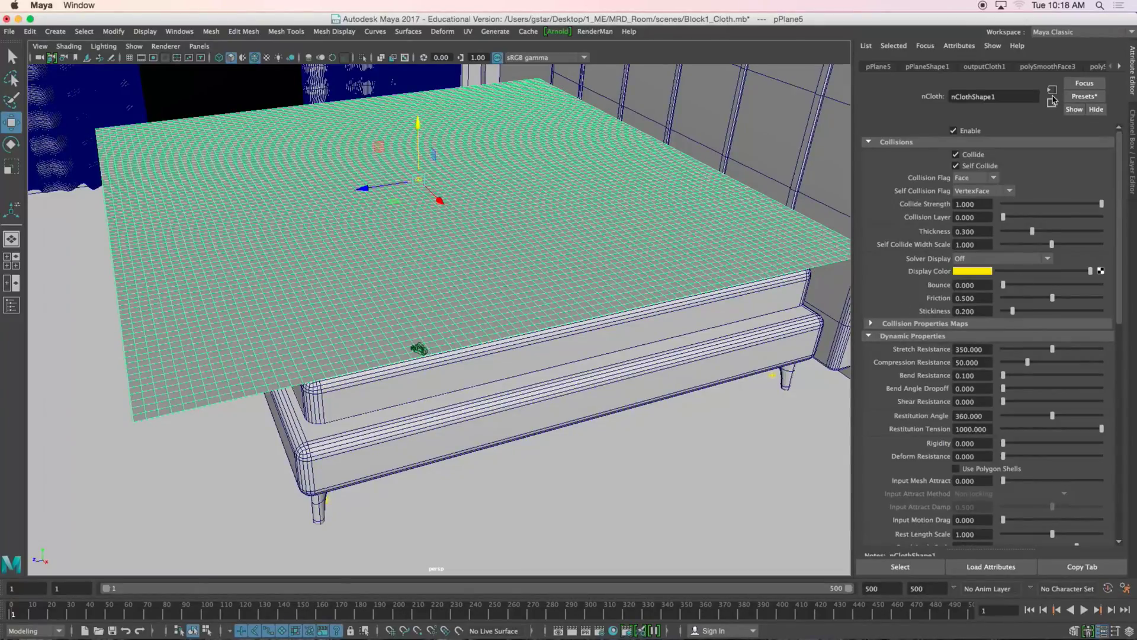
Step: Check the cloth's nCloth Friction value, then select the bed's side panel to view its nRigid Friction
click(1118, 67)
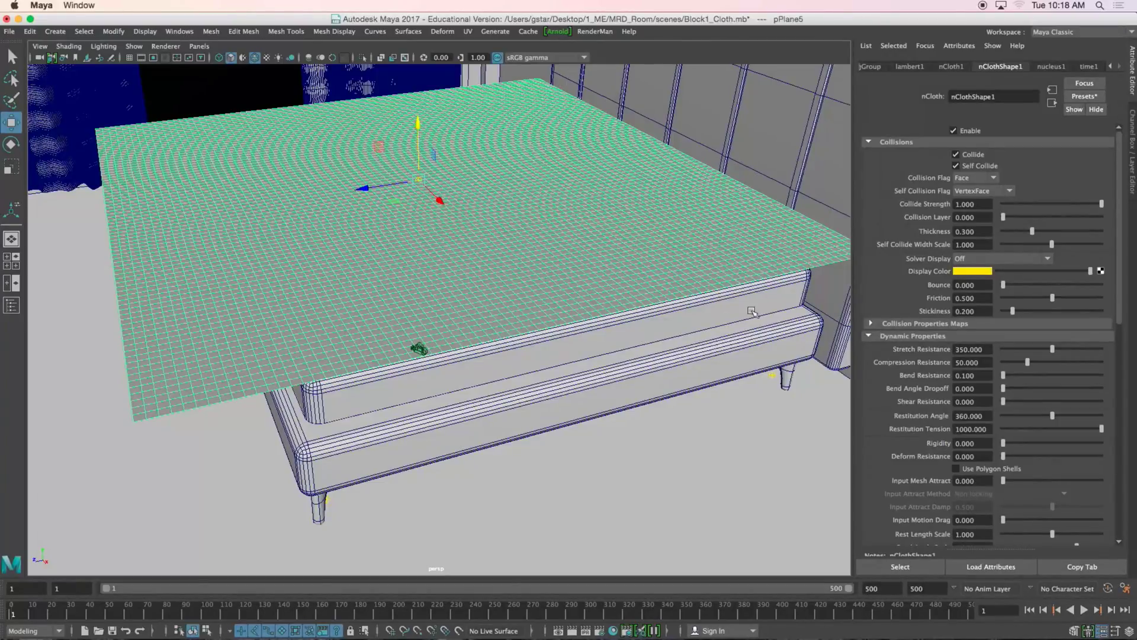
drag(984, 300, 950, 312)
click(559, 351)
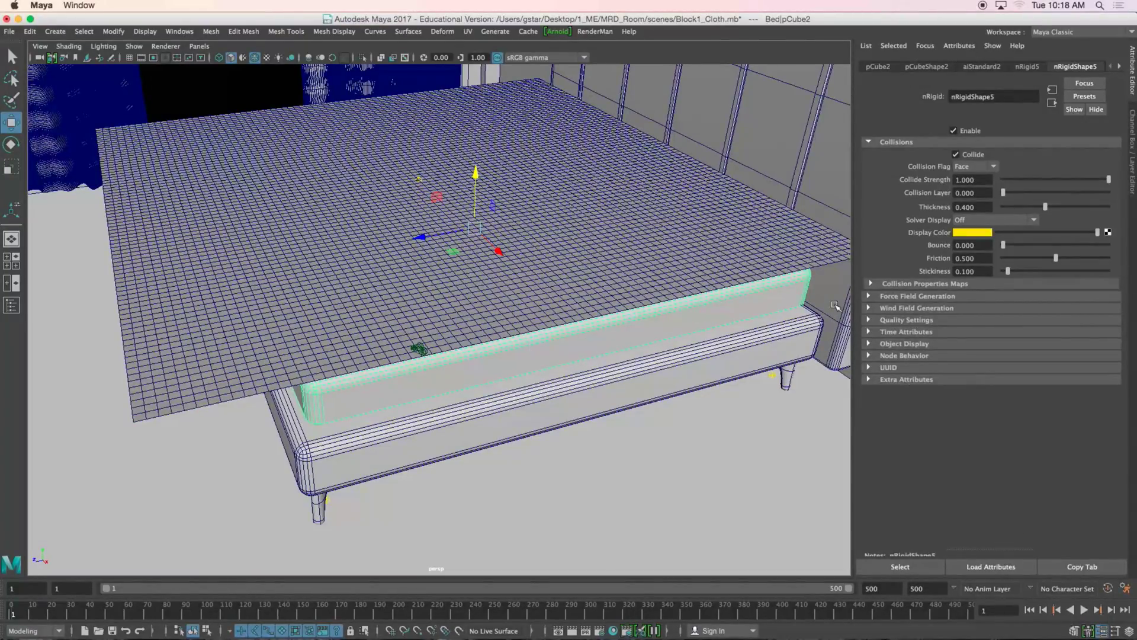
double_click(963, 258)
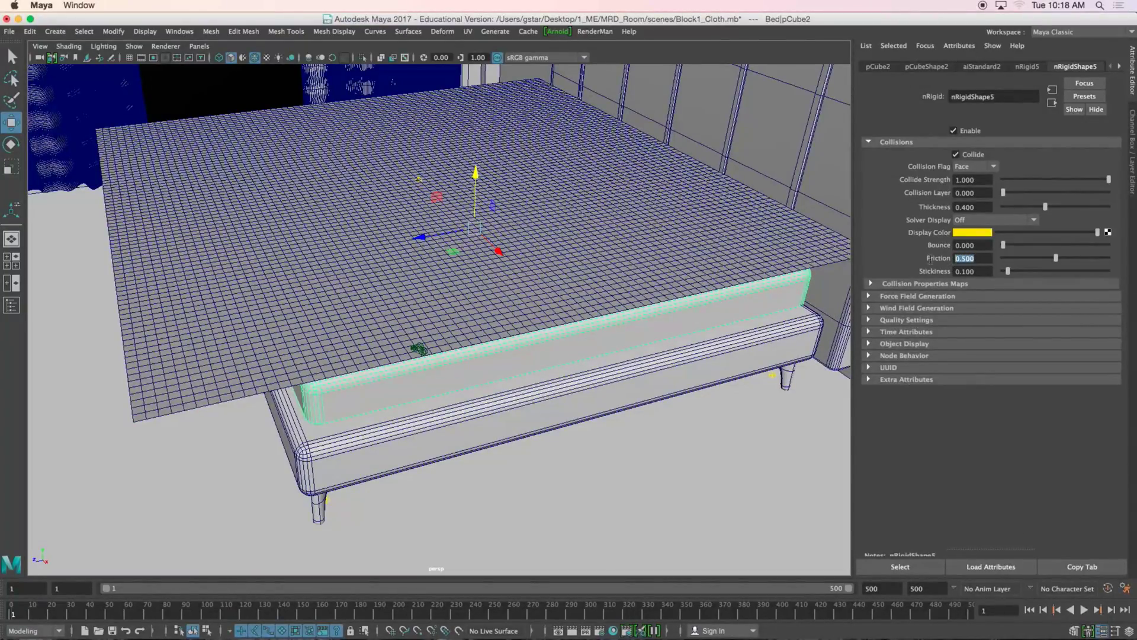
Step: Check Stickiness, view the bed base's nRigidShape7 values, then reselect the cloth plane's nClothShape1
double_click(977, 271)
click(677, 368)
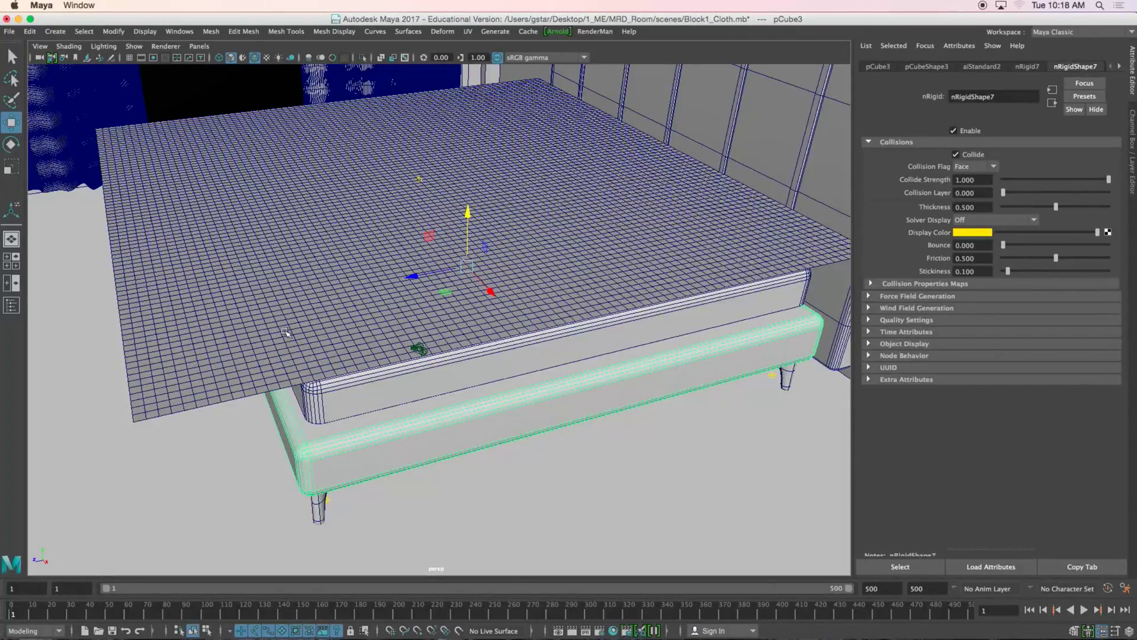
click(289, 331)
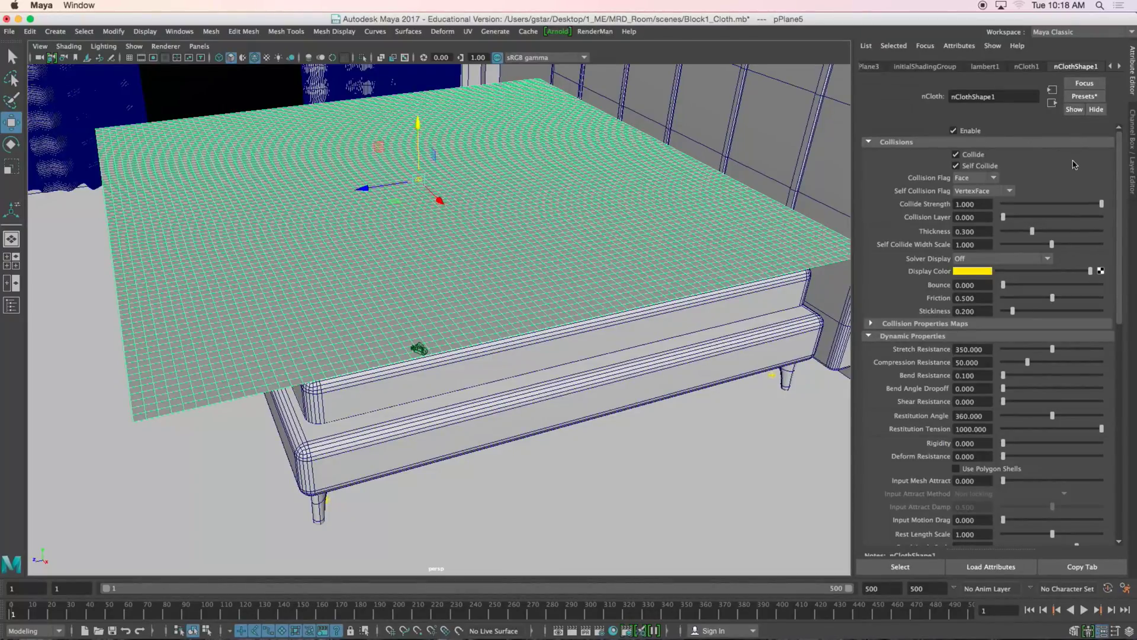
drag(1121, 173, 1117, 386)
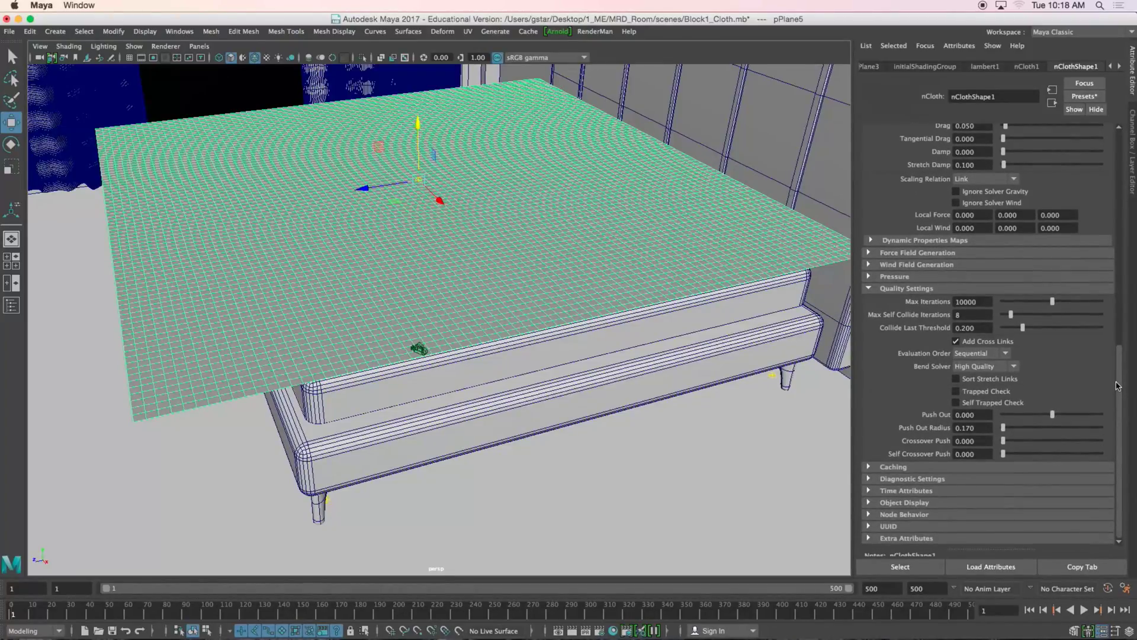
double_click(957, 314)
drag(1120, 359, 1132, 147)
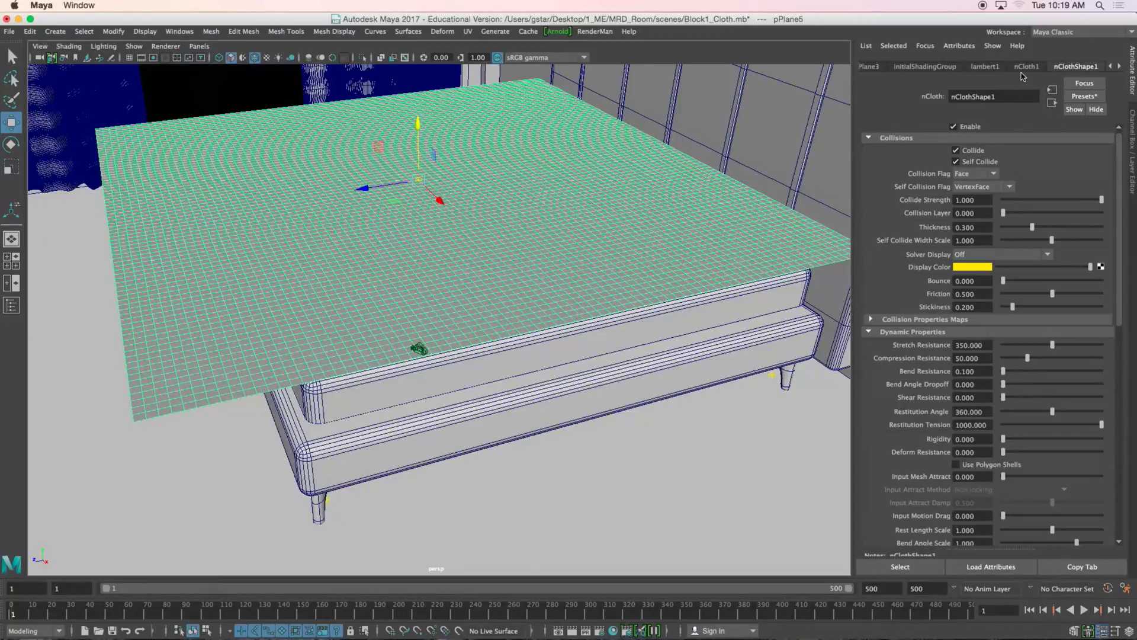
click(1025, 68)
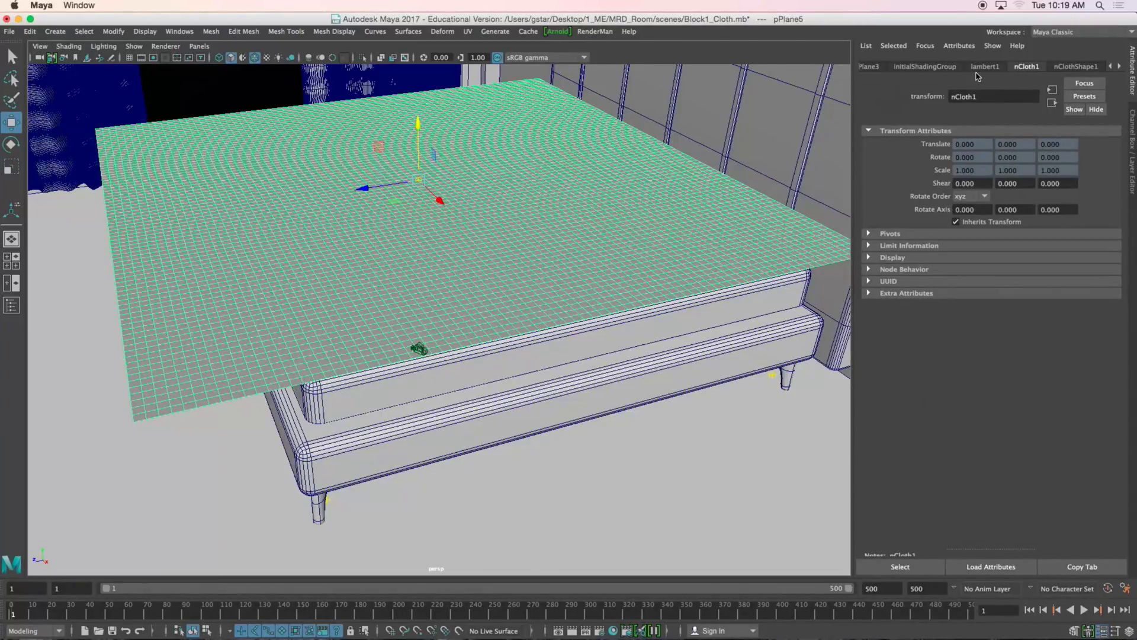
Step: Open the nucleus1 solver tab to check Substeps 30 and Max Collision Iterations 60
click(1119, 67)
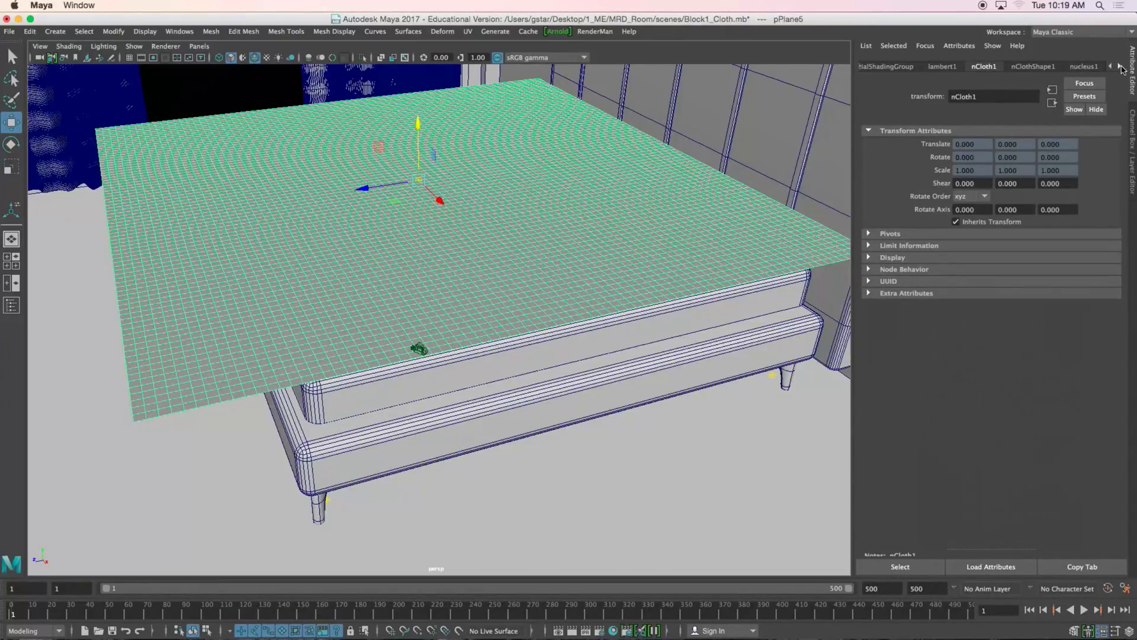
click(1084, 67)
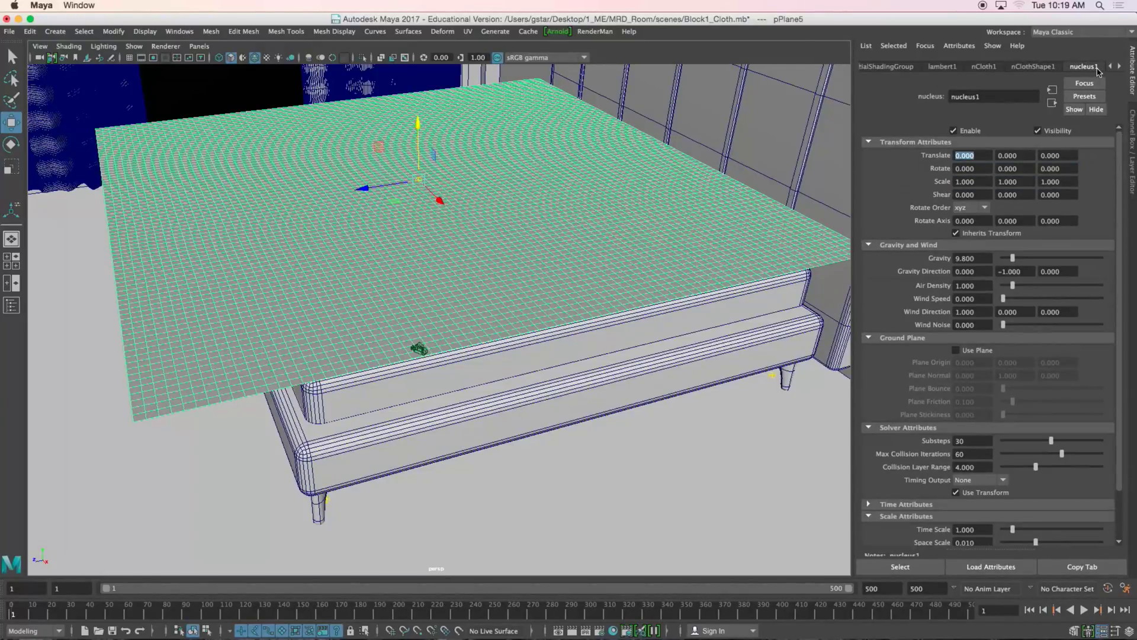
scroll(1122, 181, down, 3)
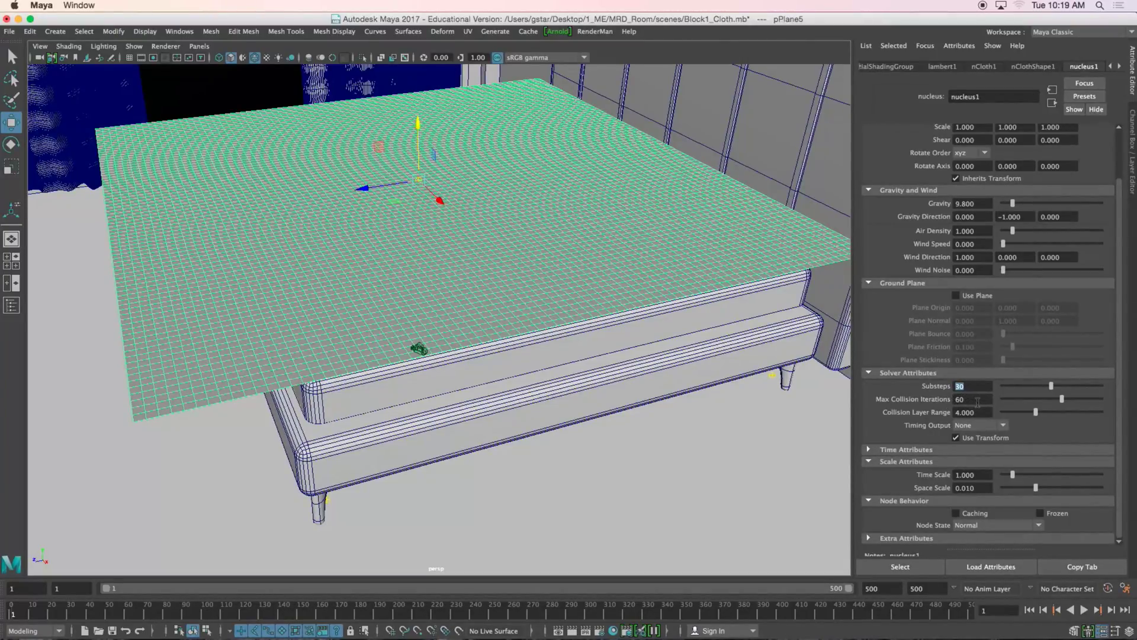
key(Tab)
Step: Reselect nClothShape1, lift the cloth plane along Y above the bed, and play the simulation
click(257, 330)
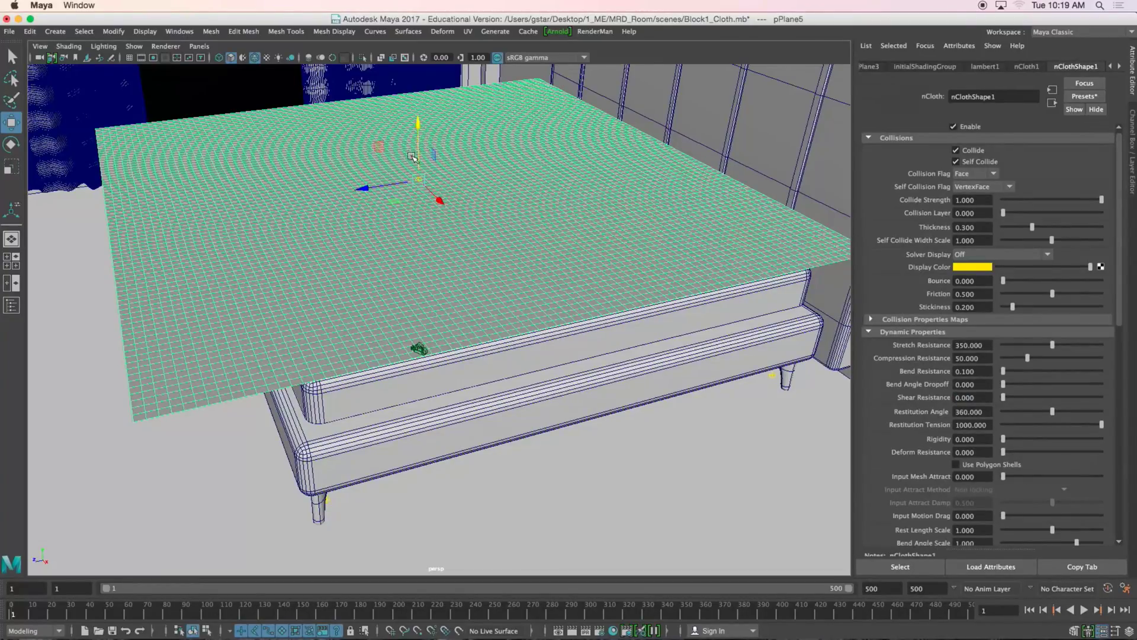
drag(418, 125, 419, 108)
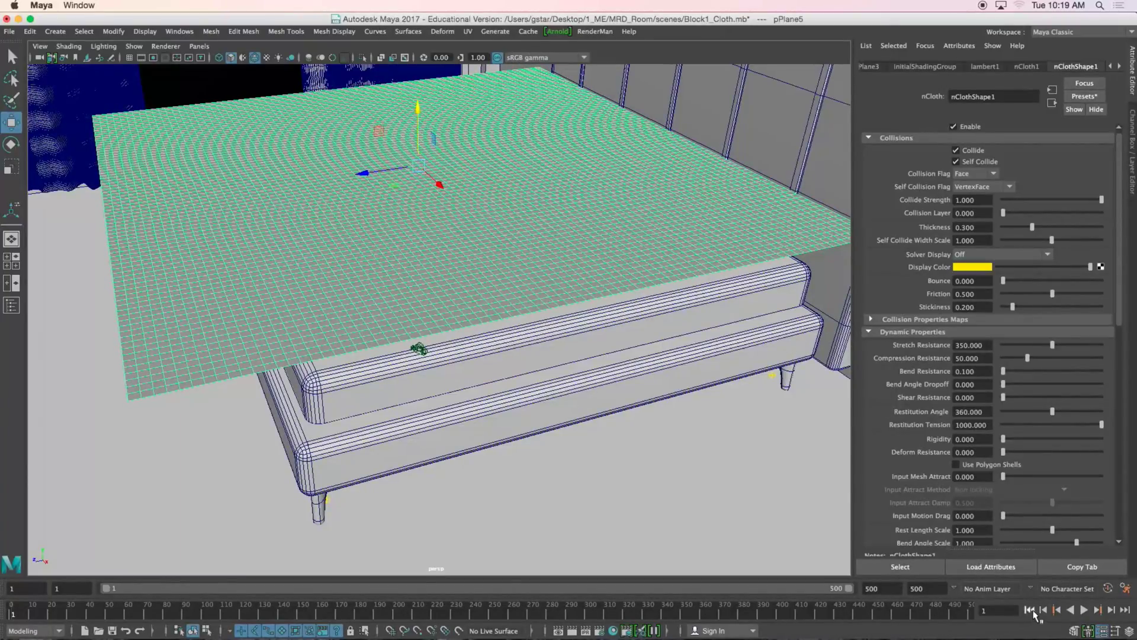
click(1085, 611)
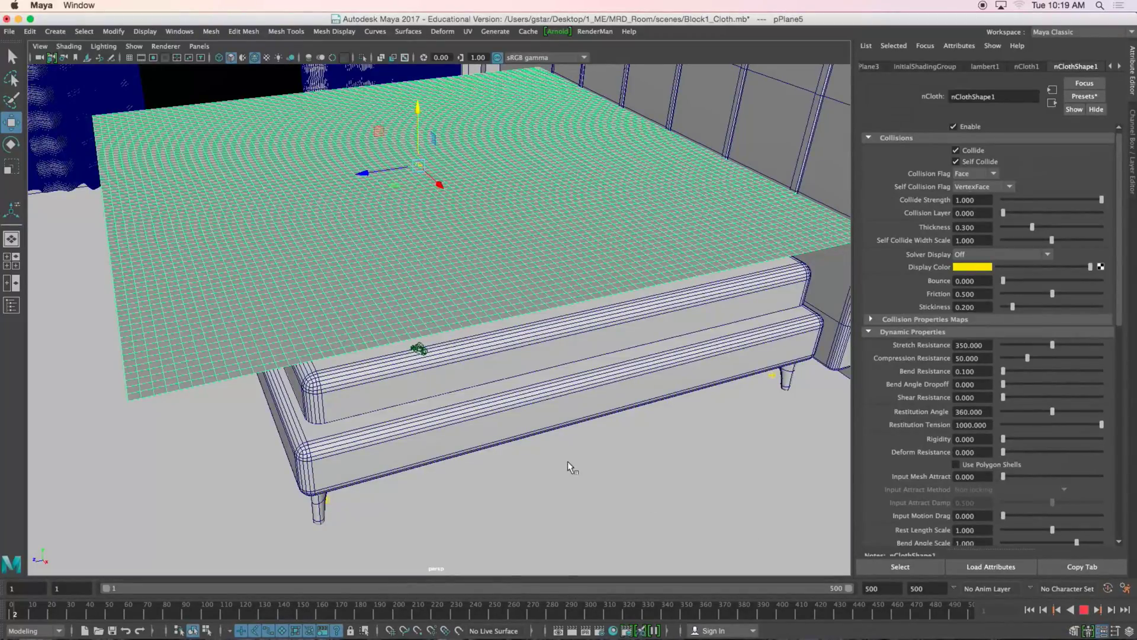
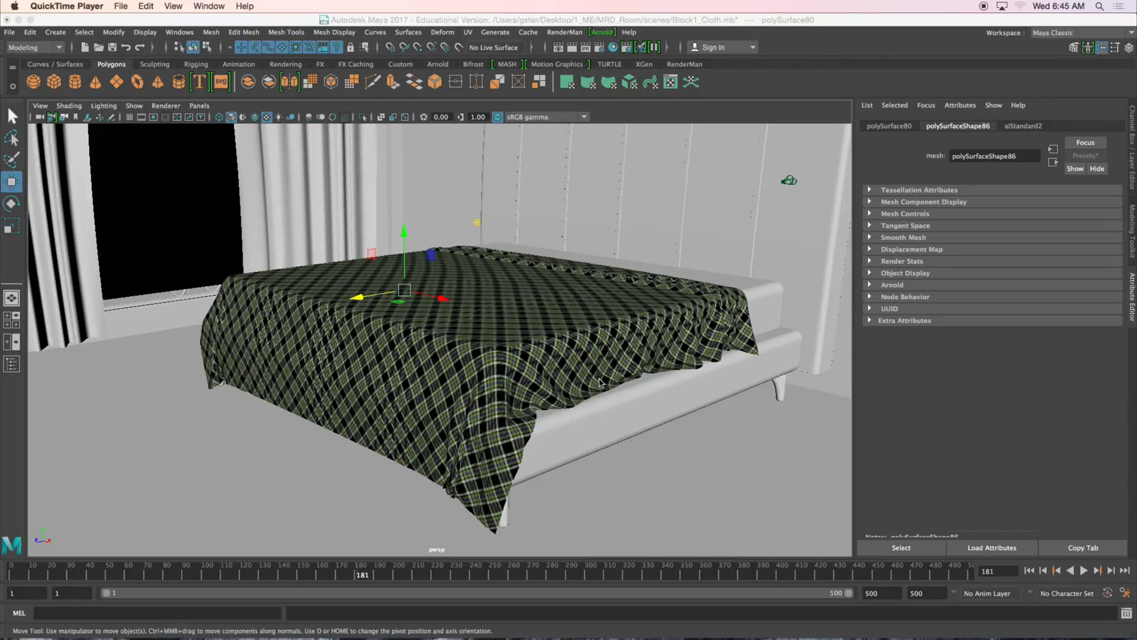
Step: Orbit around the draped bed and select the plaid blanket to show nClothShape1 attributes
alt+drag(577, 376, 320, 450)
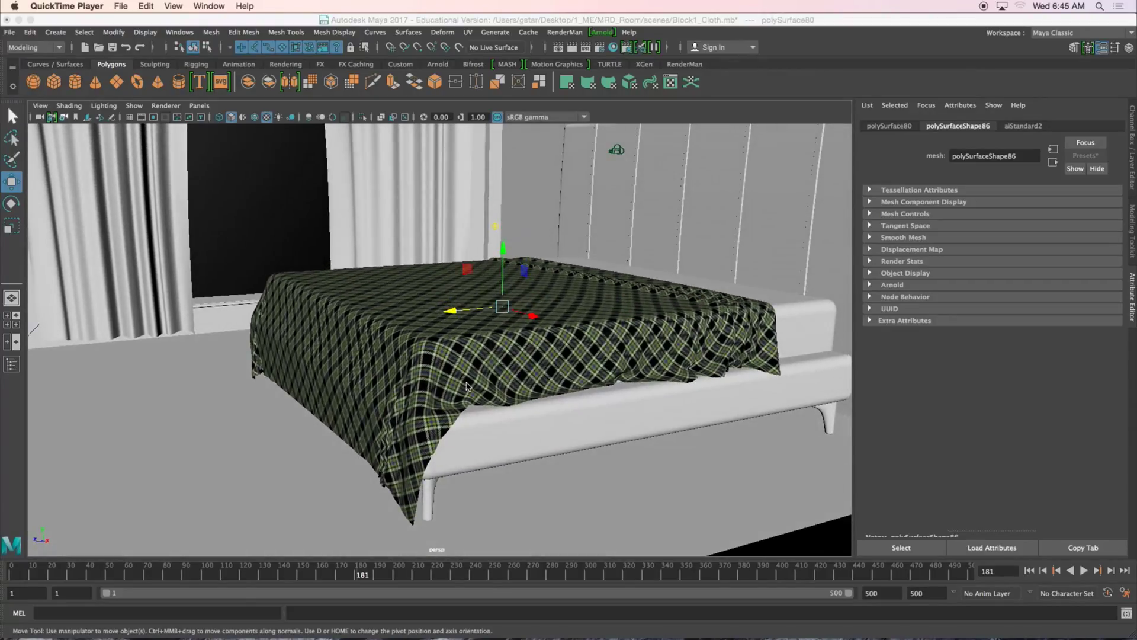
click(343, 450)
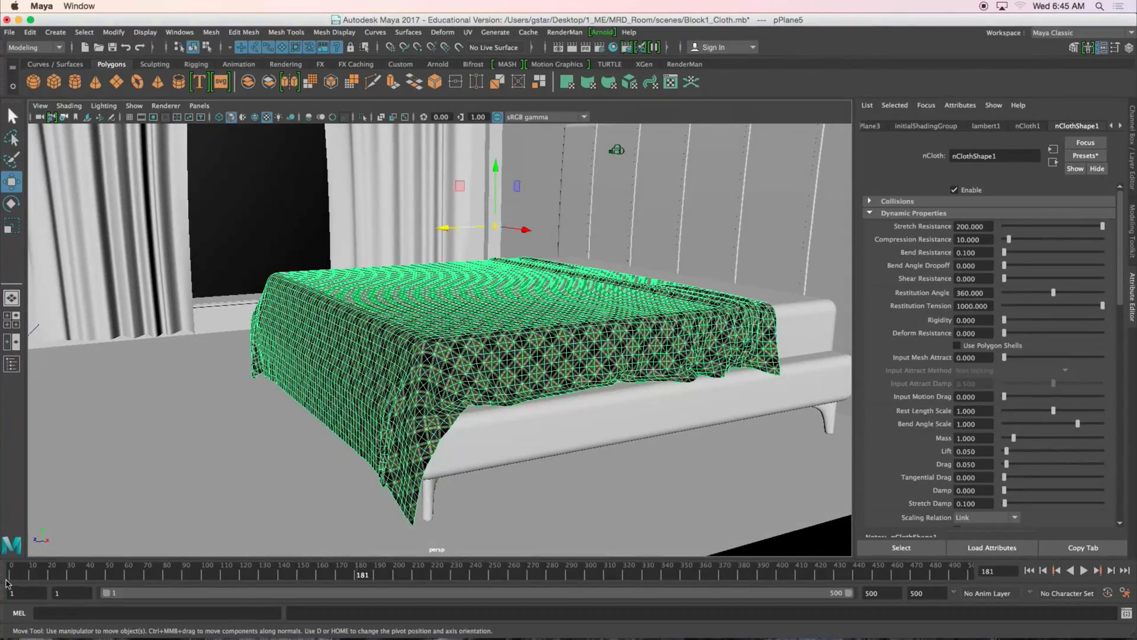
Step: Browse the cloth's polySmoothFace2, lambert1 and nCloth1 node tabs, returning to nClothShape1
alt+drag(447, 408, 450, 428)
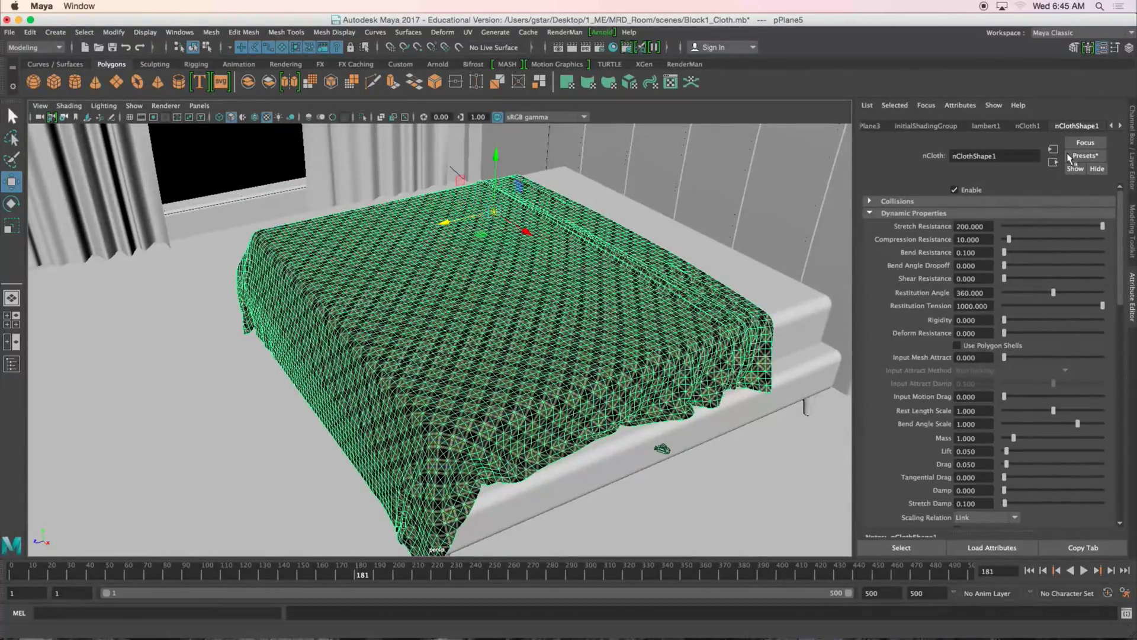
click(1120, 127)
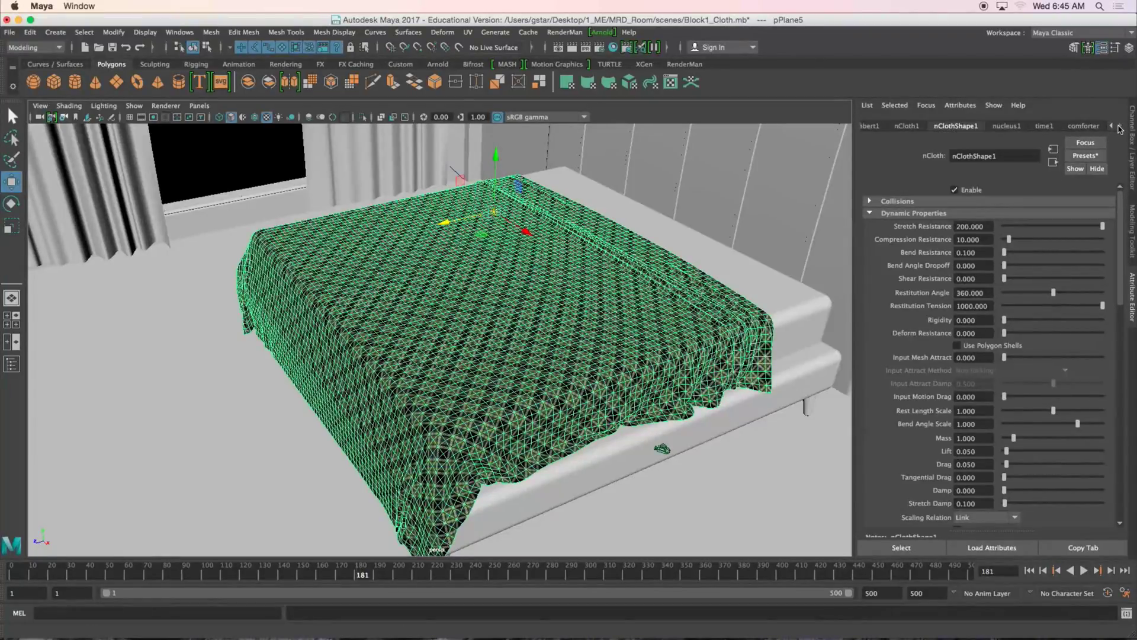
scroll(1042, 129, left, 5)
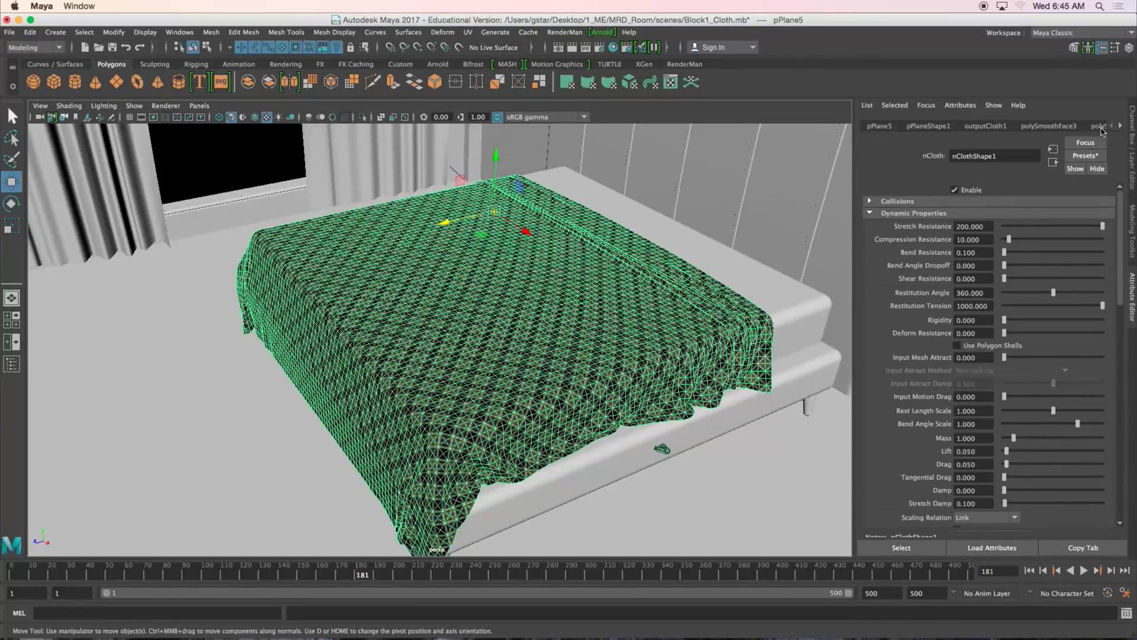
click(1100, 126)
click(1119, 126)
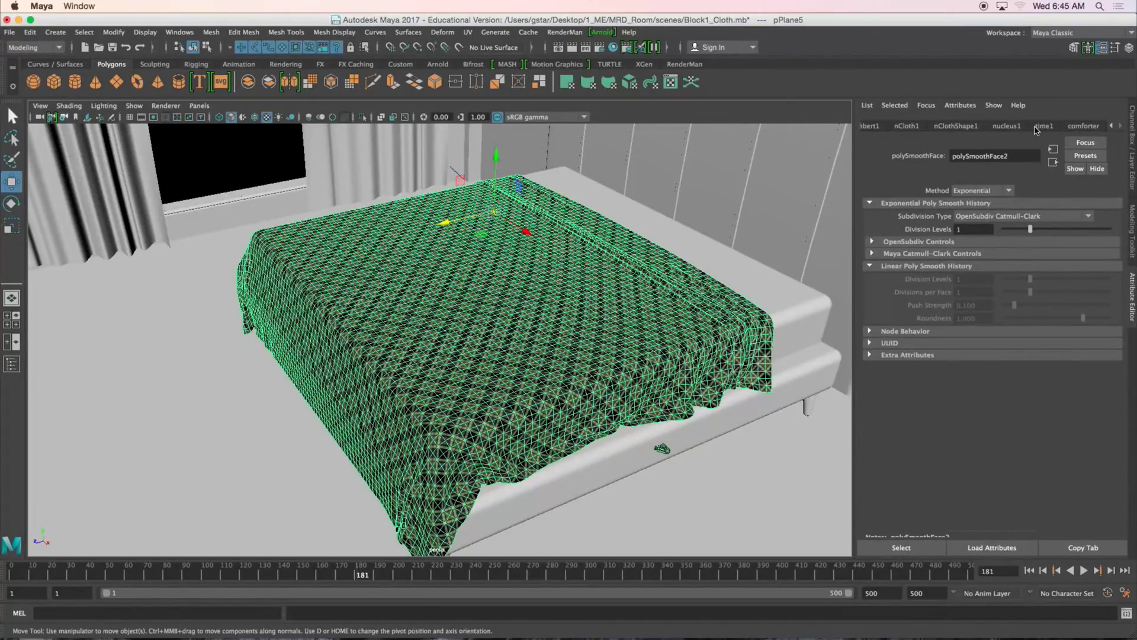
click(1111, 126)
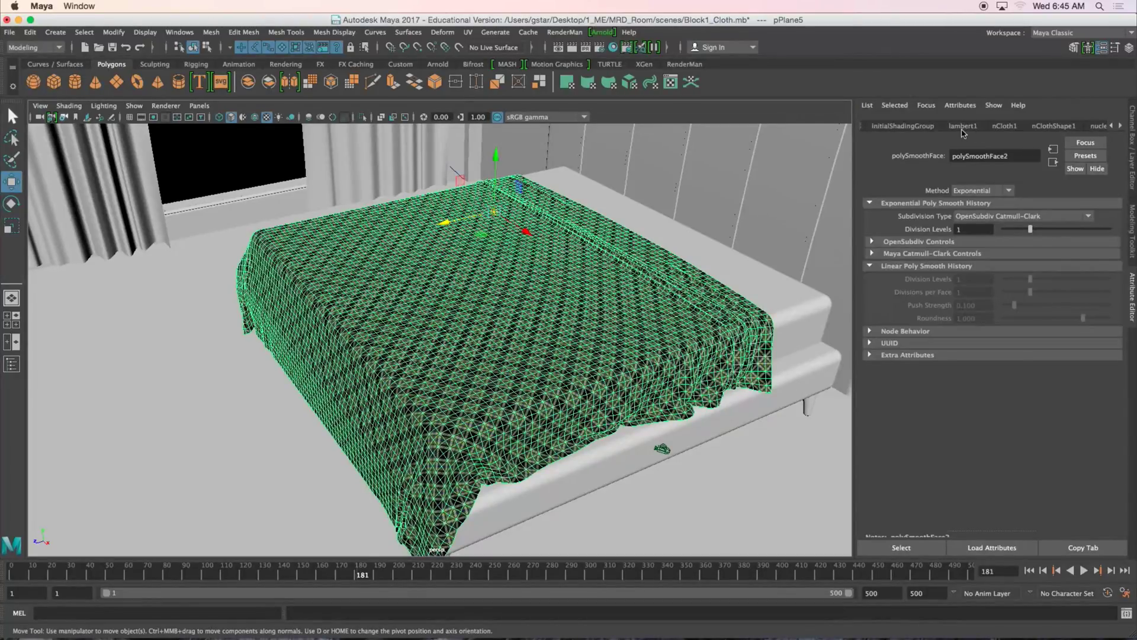
click(961, 127)
click(1001, 126)
click(1034, 126)
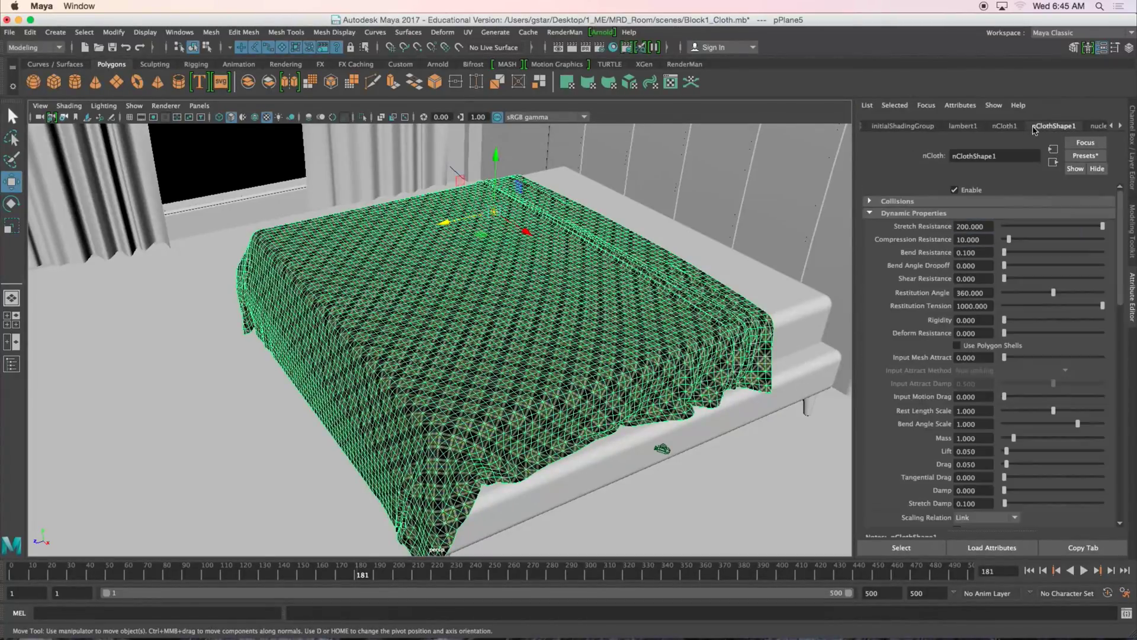
Step: Load polySurface80 and inspect its aiStandard2 shader, polySurfaceShape86 mesh and transform attributes
click(926, 105)
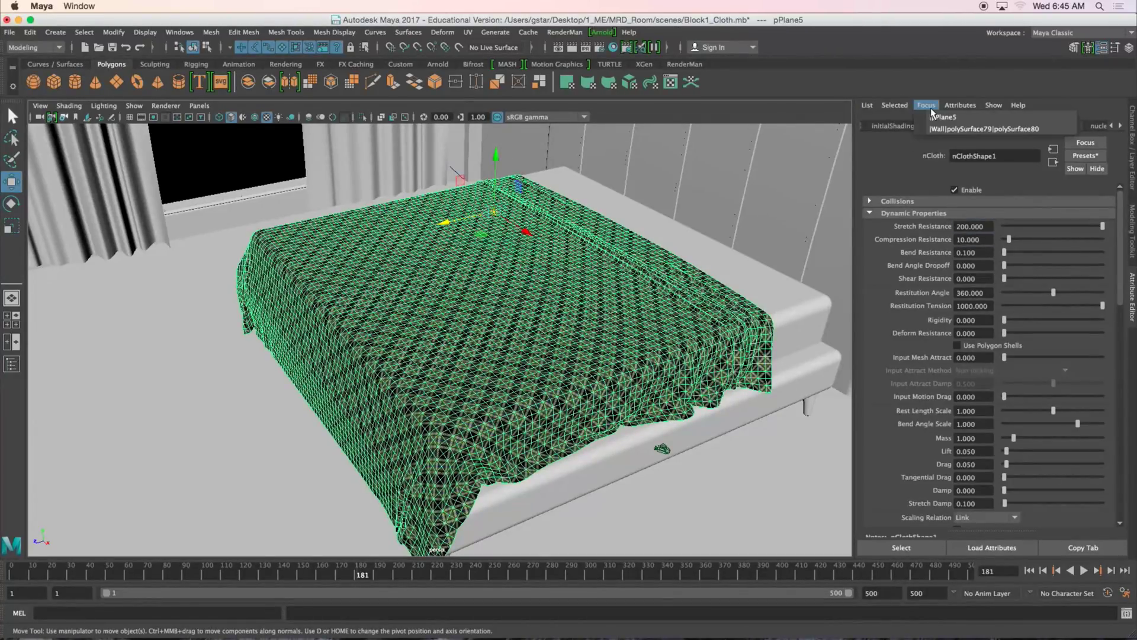
click(971, 129)
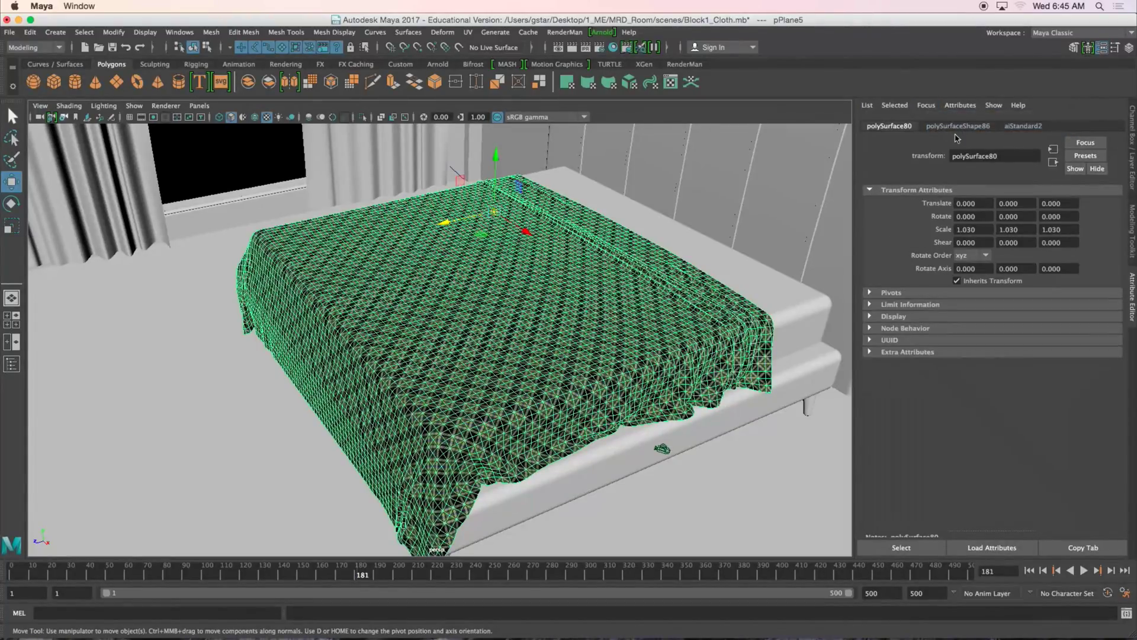
click(1033, 127)
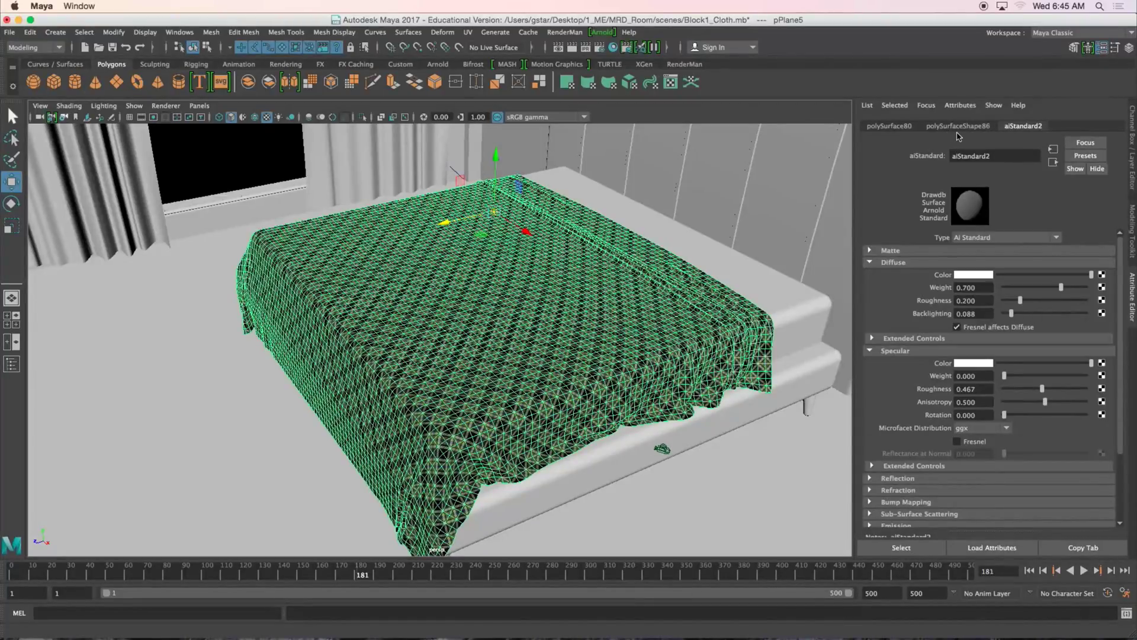
click(958, 127)
click(890, 127)
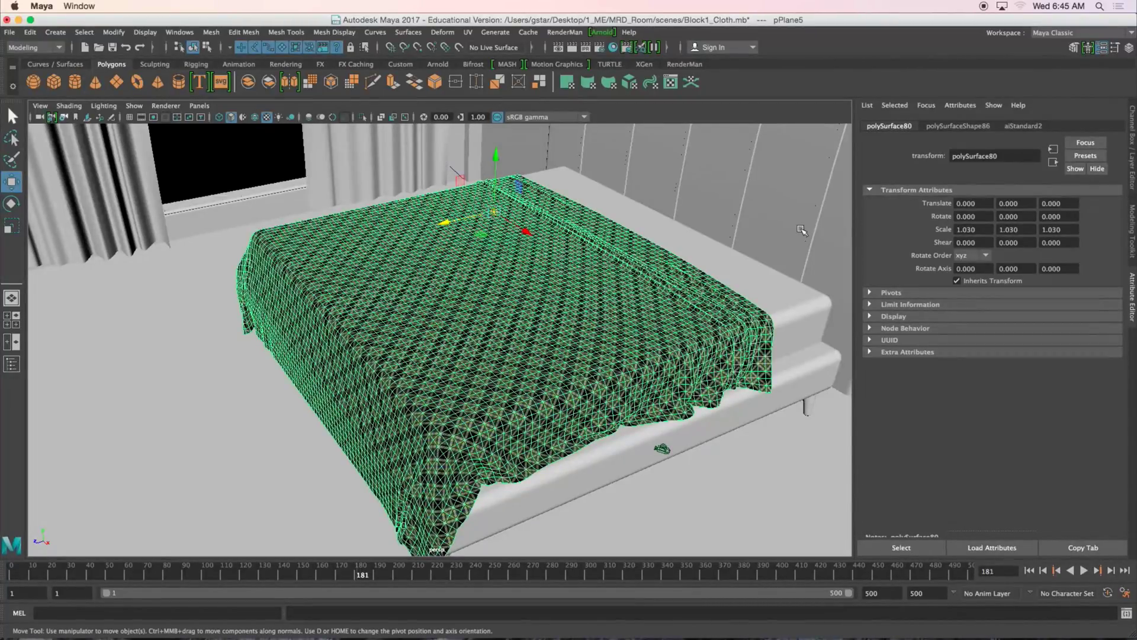
Step: Review nClothShape1's Stretch Resistance 200 and Compression Resistance 10 down to Quality Settings
click(718, 296)
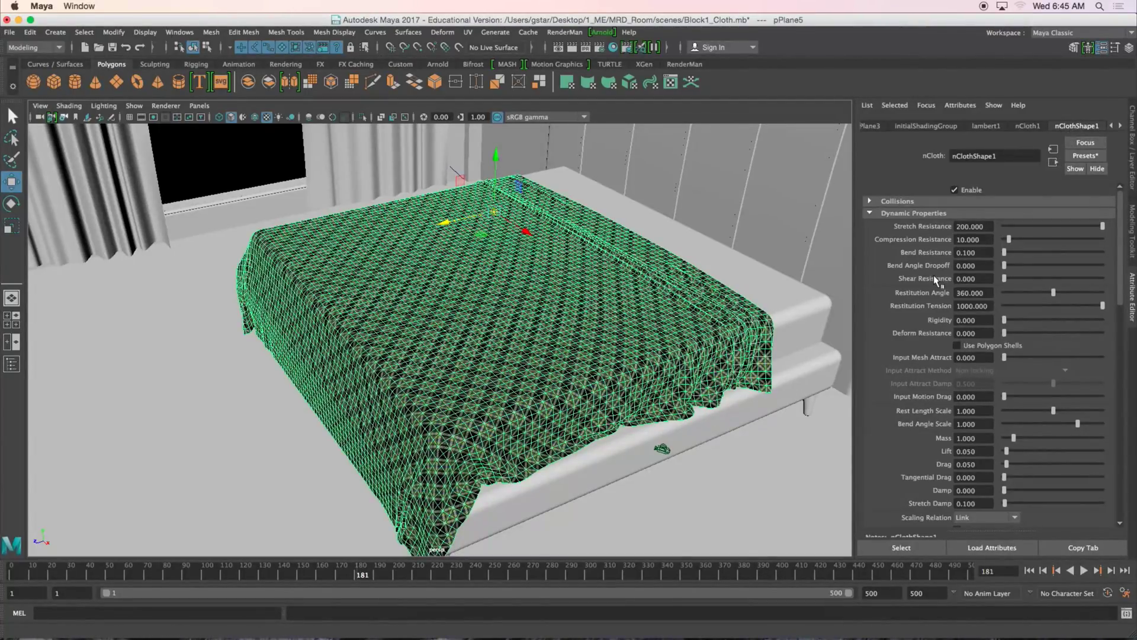
click(986, 227)
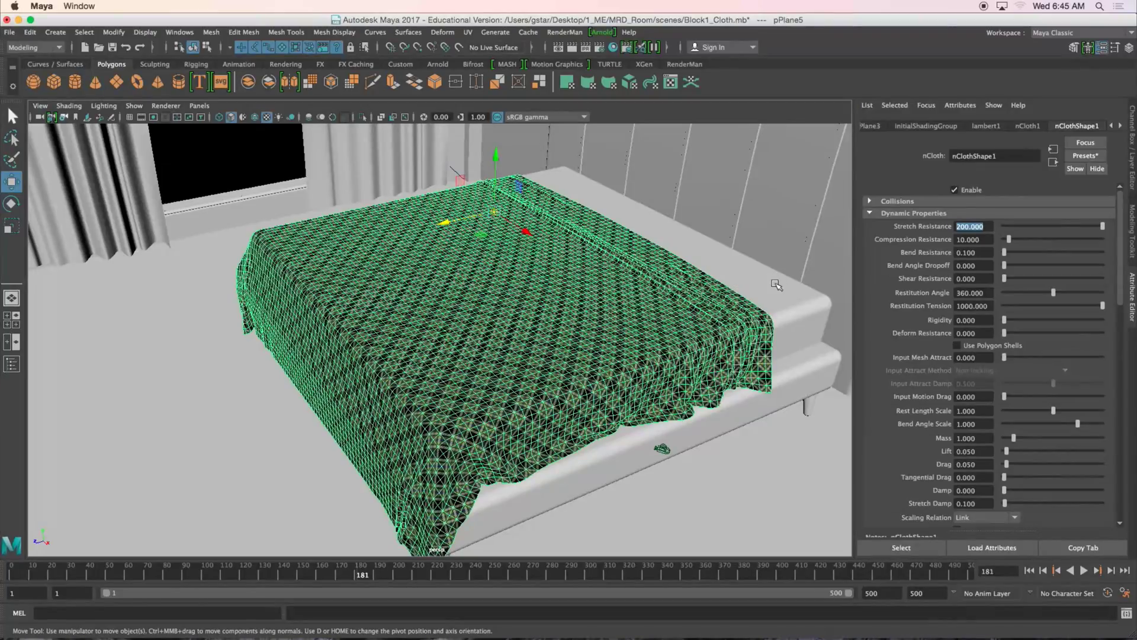
alt+middle_drag(564, 358, 589, 319)
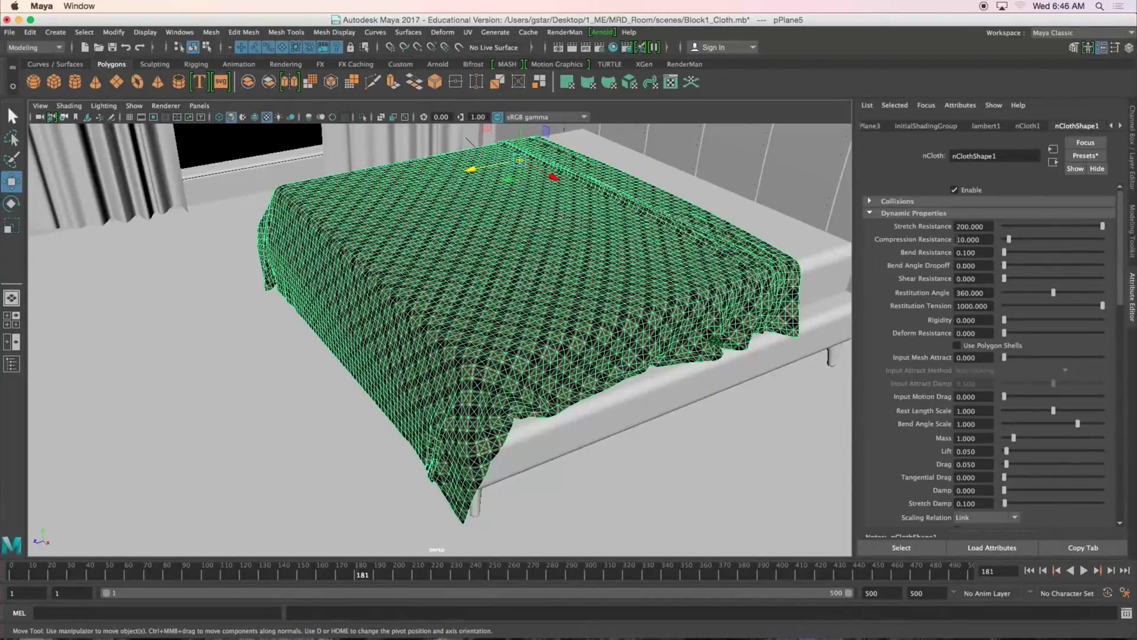
click(981, 239)
drag(1122, 243, 1117, 431)
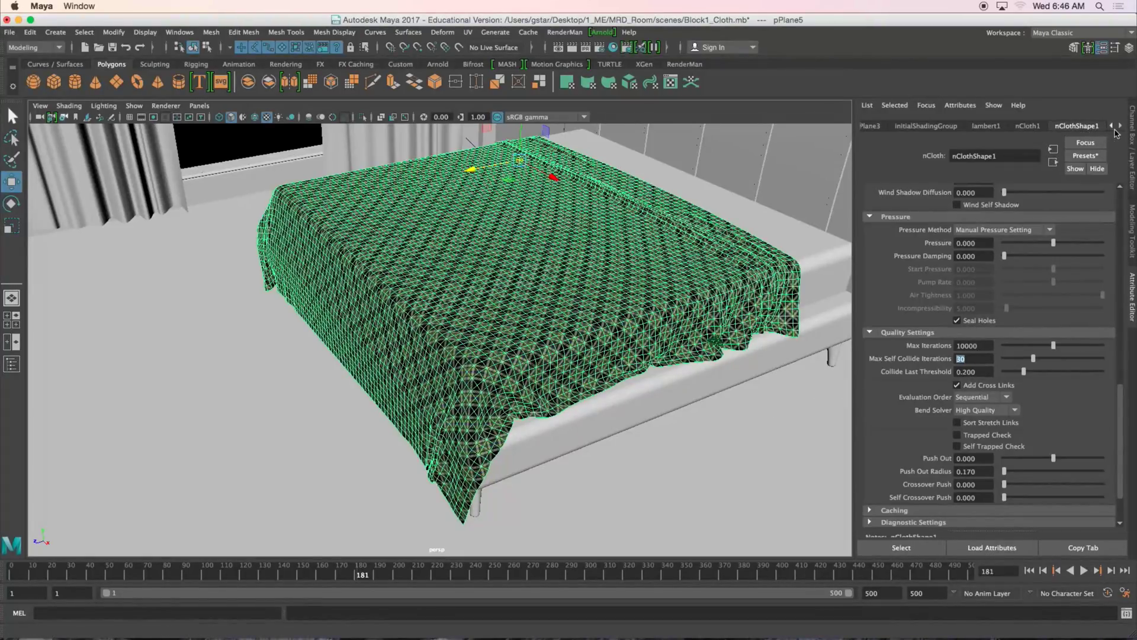
Step: Check the nucleus1 solver's Substeps of 15 and Max Collision Iterations of 40
click(1120, 127)
click(1095, 129)
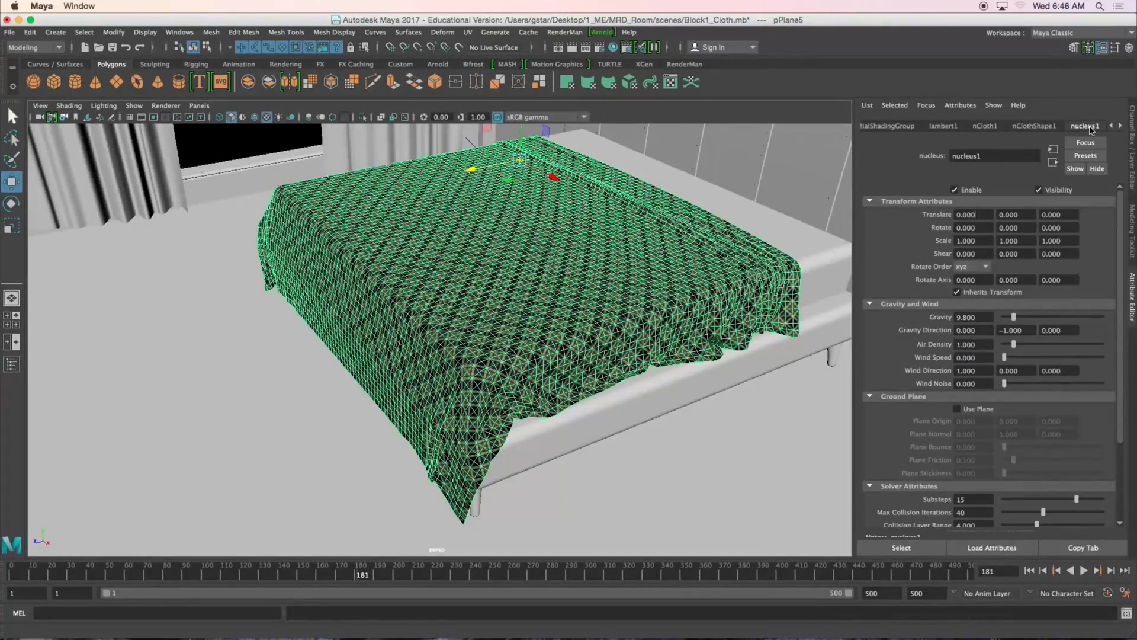
drag(1121, 217, 1121, 302)
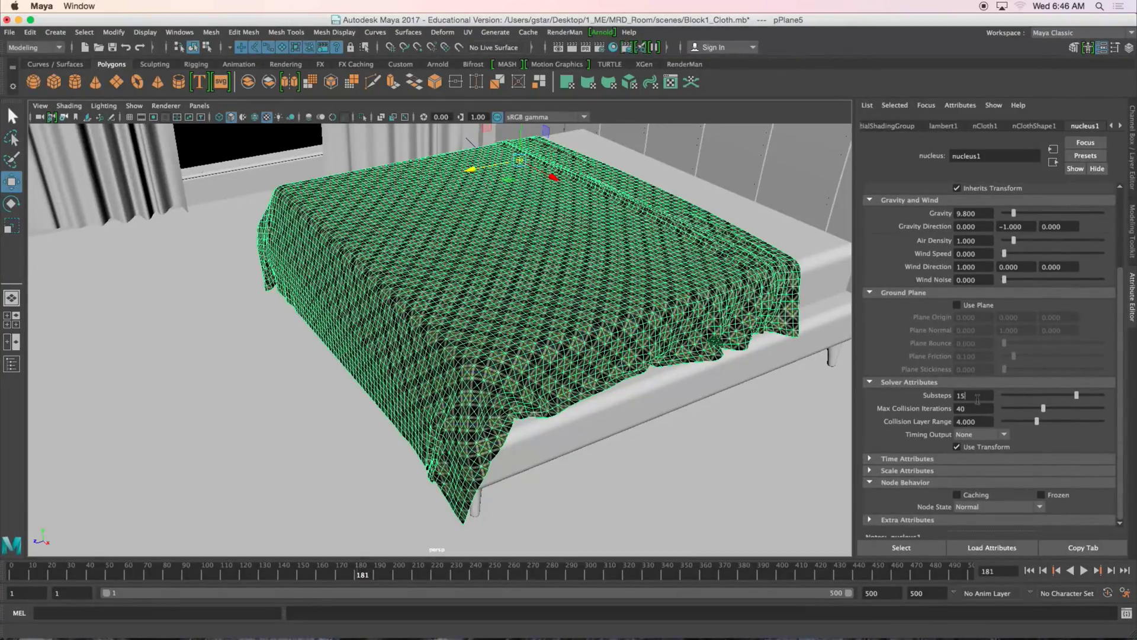
drag(978, 398, 948, 400)
click(970, 409)
Step: Orbit and move in close over the draped cloth, ending on a corner view of the bed
alt+drag(619, 372, 550, 354)
alt+right_drag(550, 354, 599, 367)
alt+drag(599, 367, 581, 372)
alt+right_drag(581, 372, 563, 386)
alt+drag(563, 386, 708, 444)
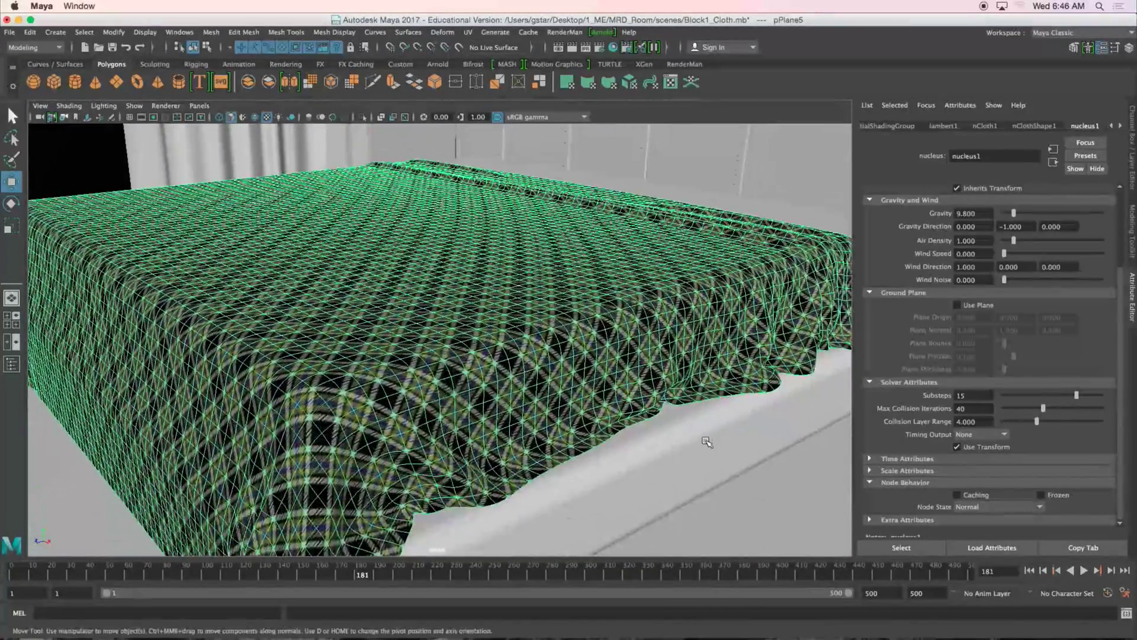
alt+drag(608, 375, 536, 348)
Step: Frame the cloth and select the pCube3 bed slab to view its nRigidShape7 collision settings
key(f)
alt+drag(509, 349, 620, 302)
click(607, 443)
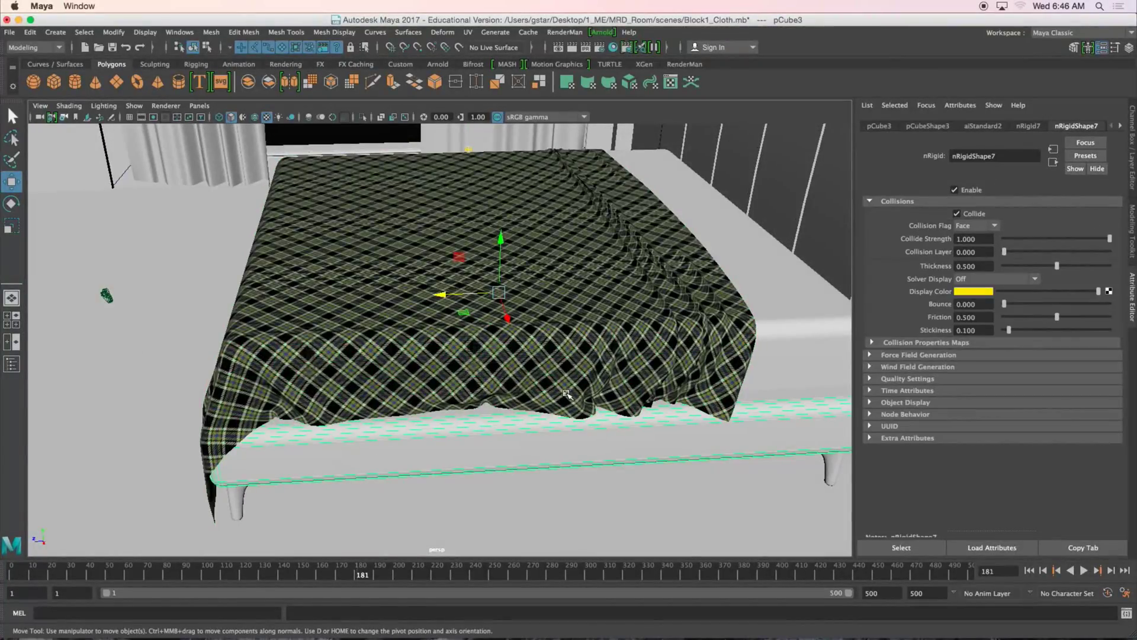
Step: Reselect the blanket cloth to bring back its nClothShape1 settings
alt+drag(566, 394, 485, 306)
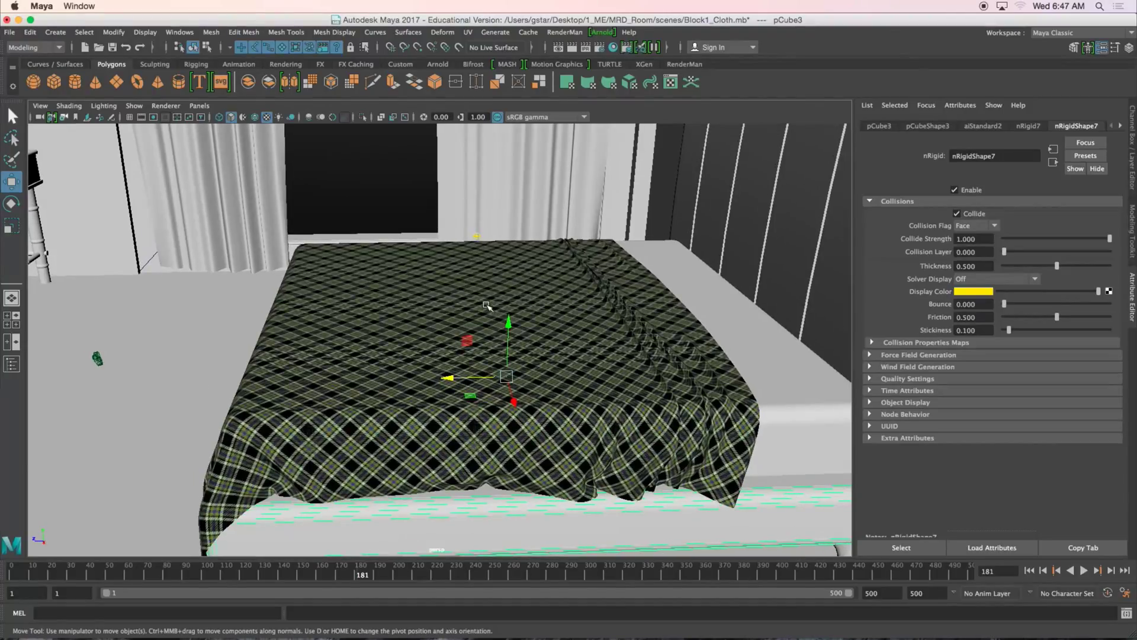
click(487, 306)
scroll(487, 305, up, 3)
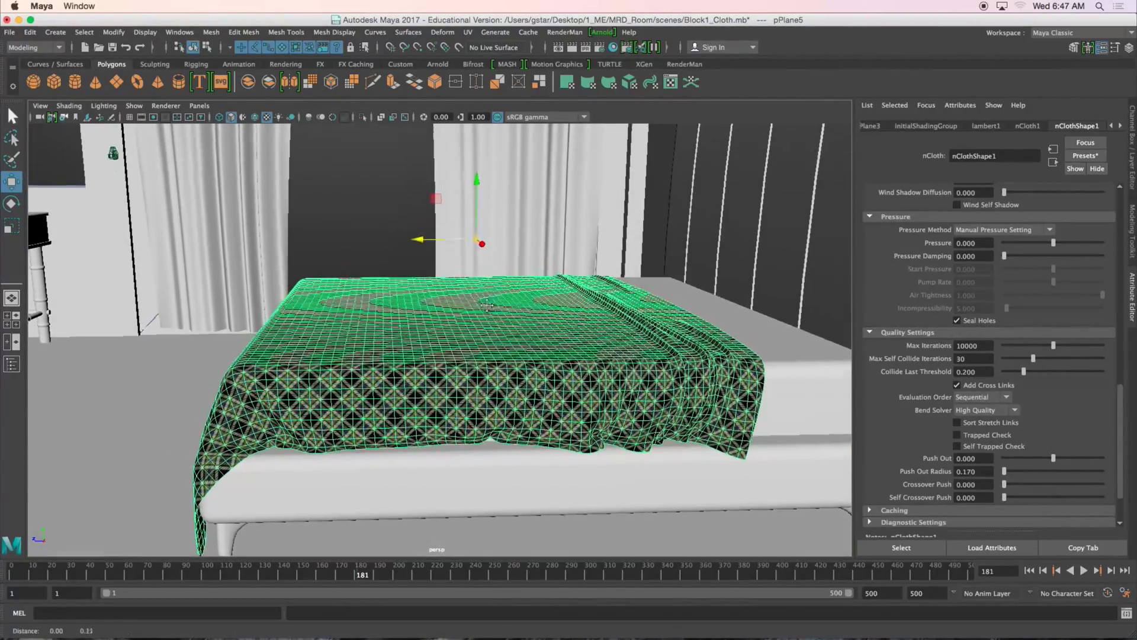
Step: Rewind the simulation to the first frame so the blanket is a flat sheet above the bed
alt+drag(487, 306, 492, 339)
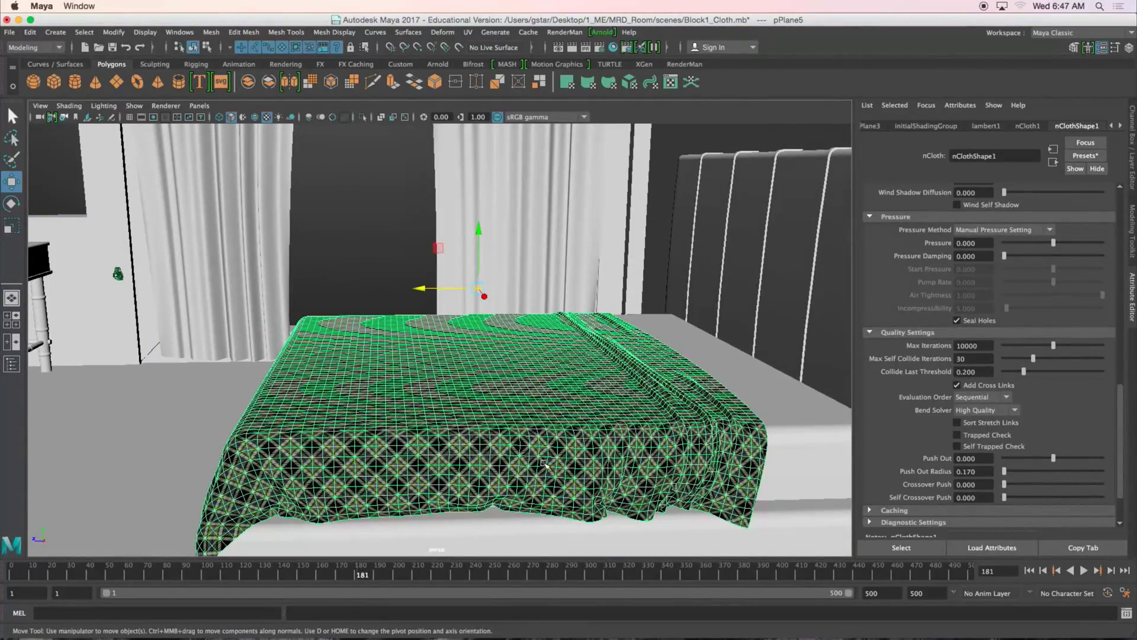
click(1029, 570)
alt+drag(648, 459, 557, 309)
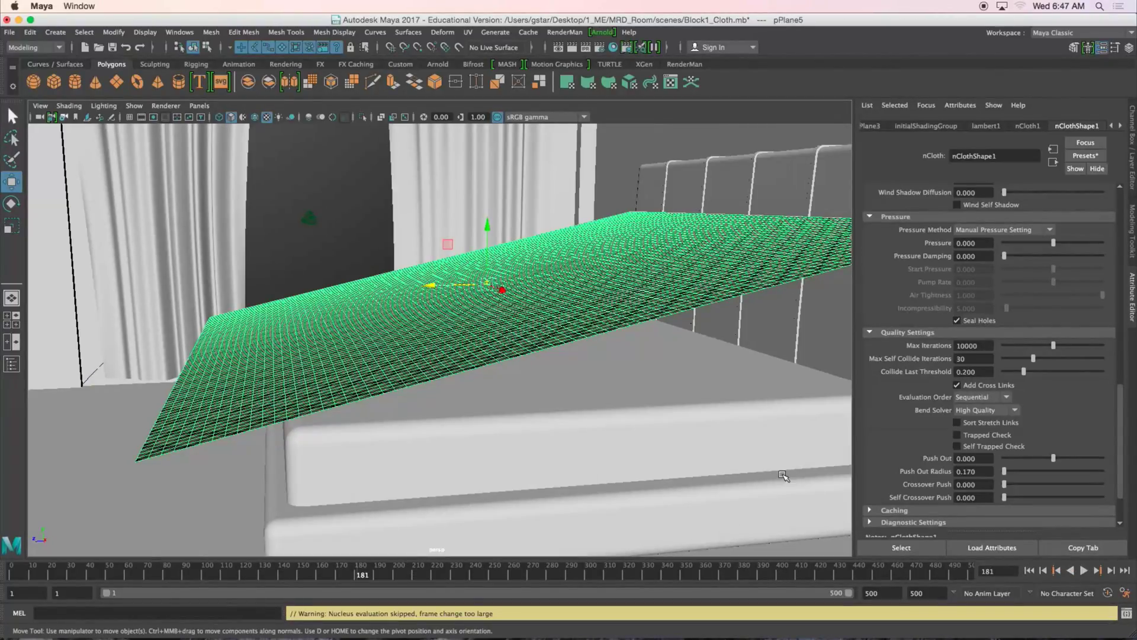
Step: From a higher view over the flat cloth, start playing the cloth simulation
alt+drag(671, 418, 718, 419)
alt+middle_drag(718, 418, 691, 394)
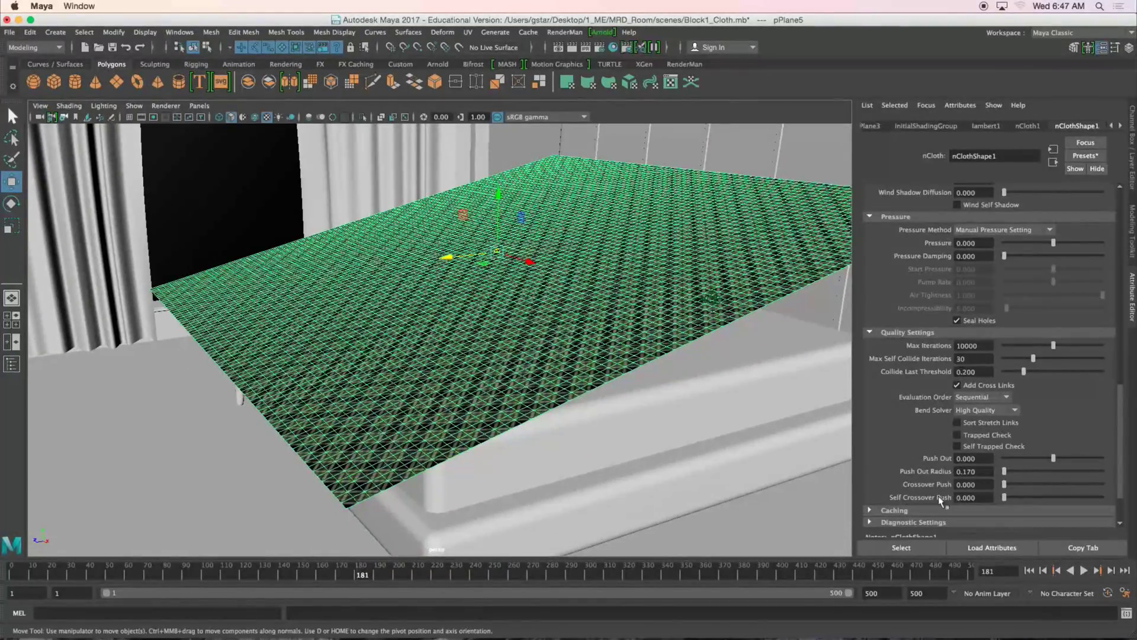
click(1084, 570)
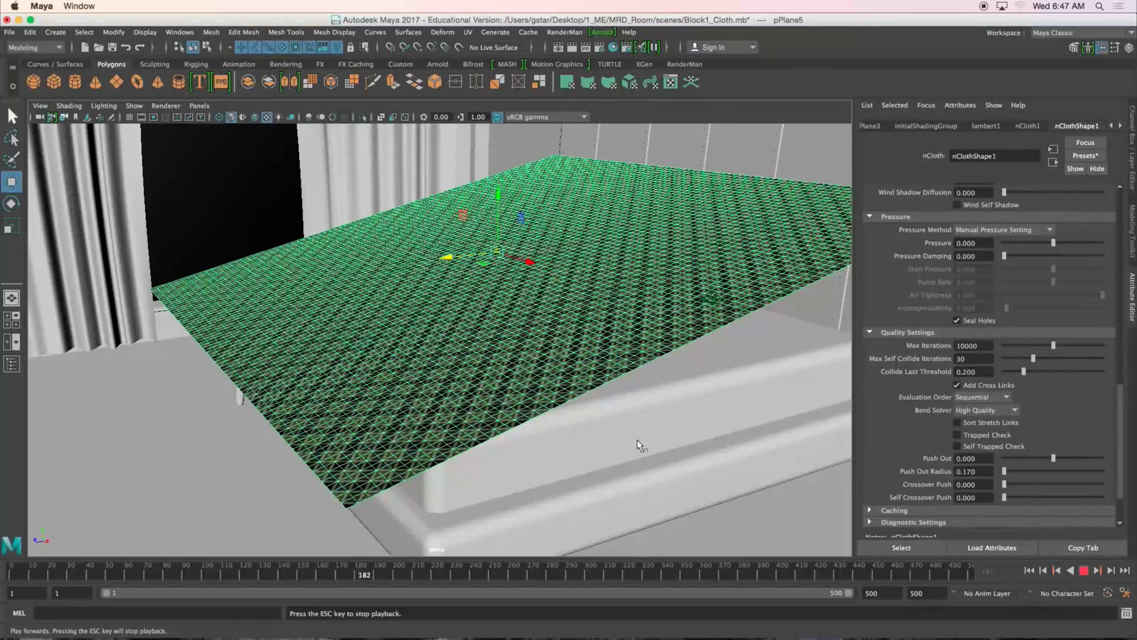